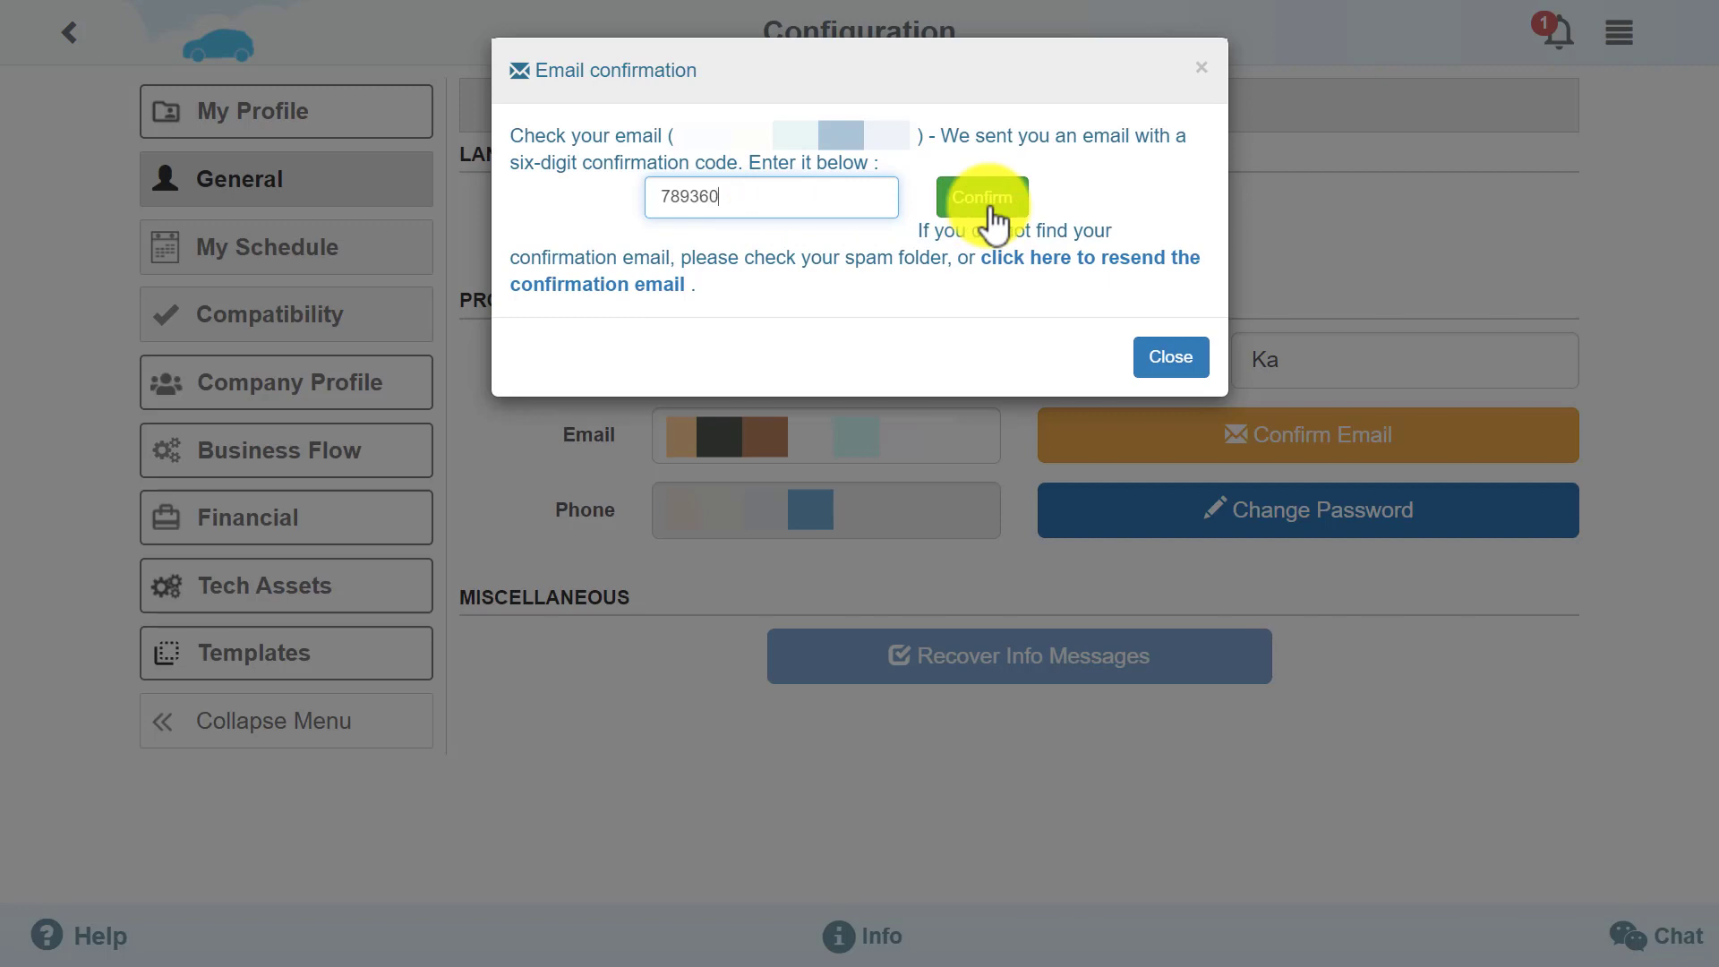
Submit the six-digit code from the email to confirm the address
{"action": "left_click", "coordinate": [992, 211]}
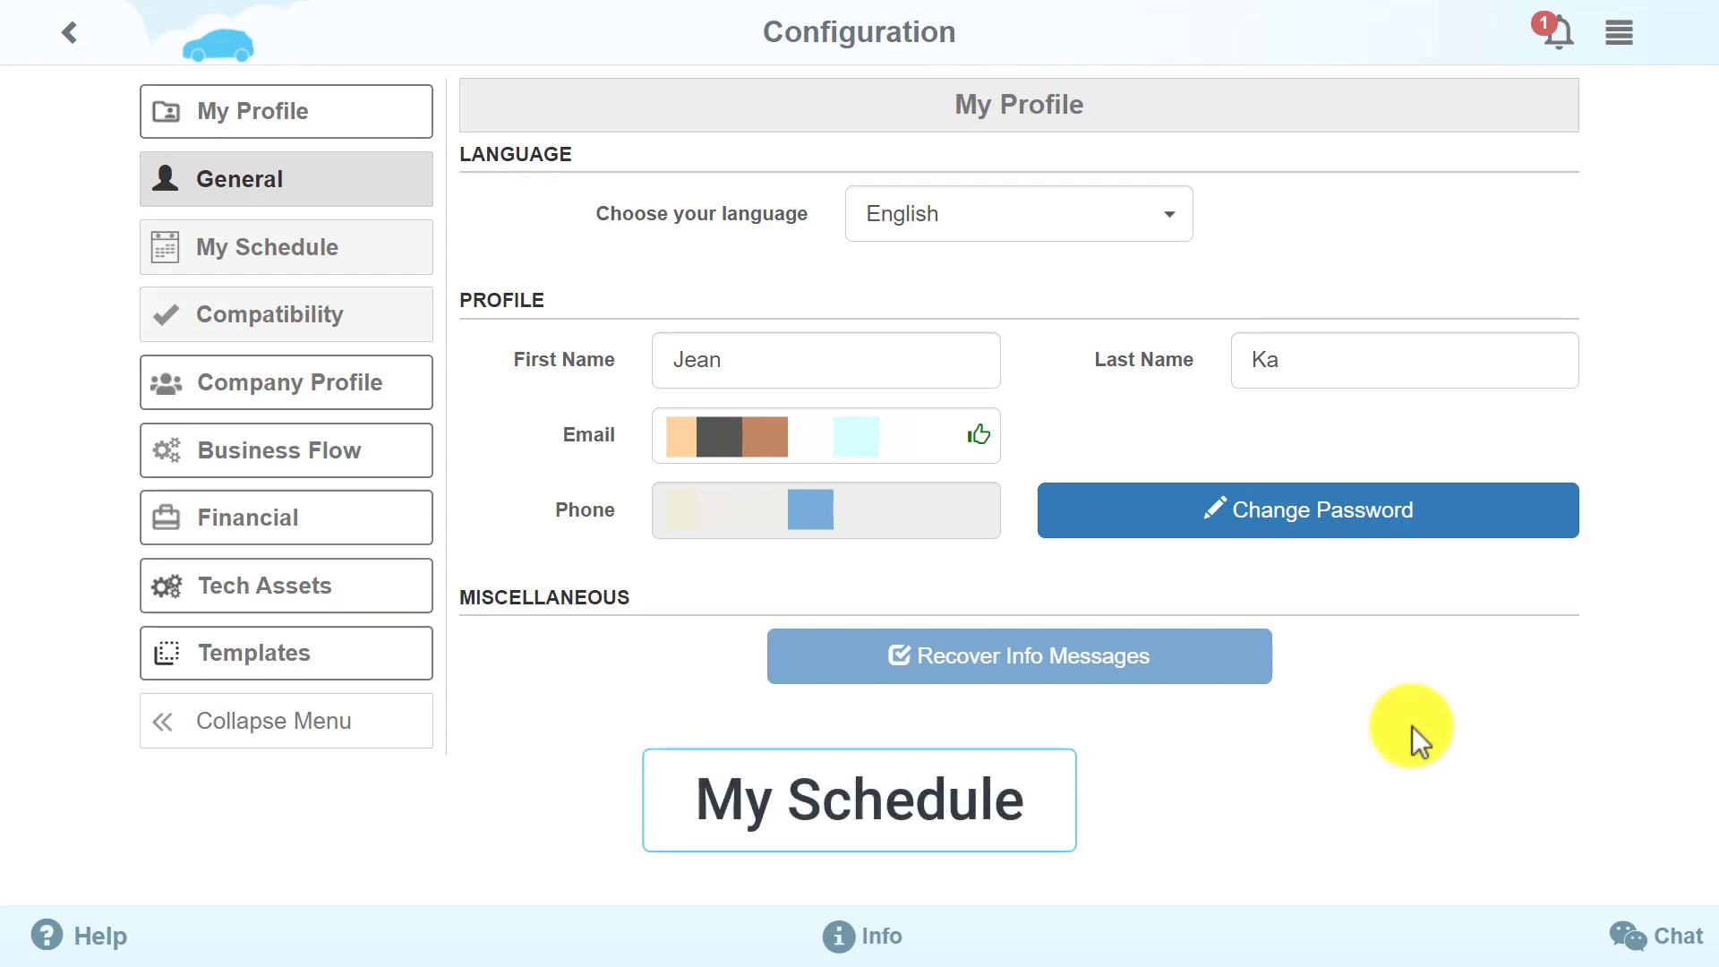
Keep My Schedule on custom working hours, leaving Sunday's time period unchanged, then open Company Profile
{"action": "left_click", "coordinate": [370, 255]}
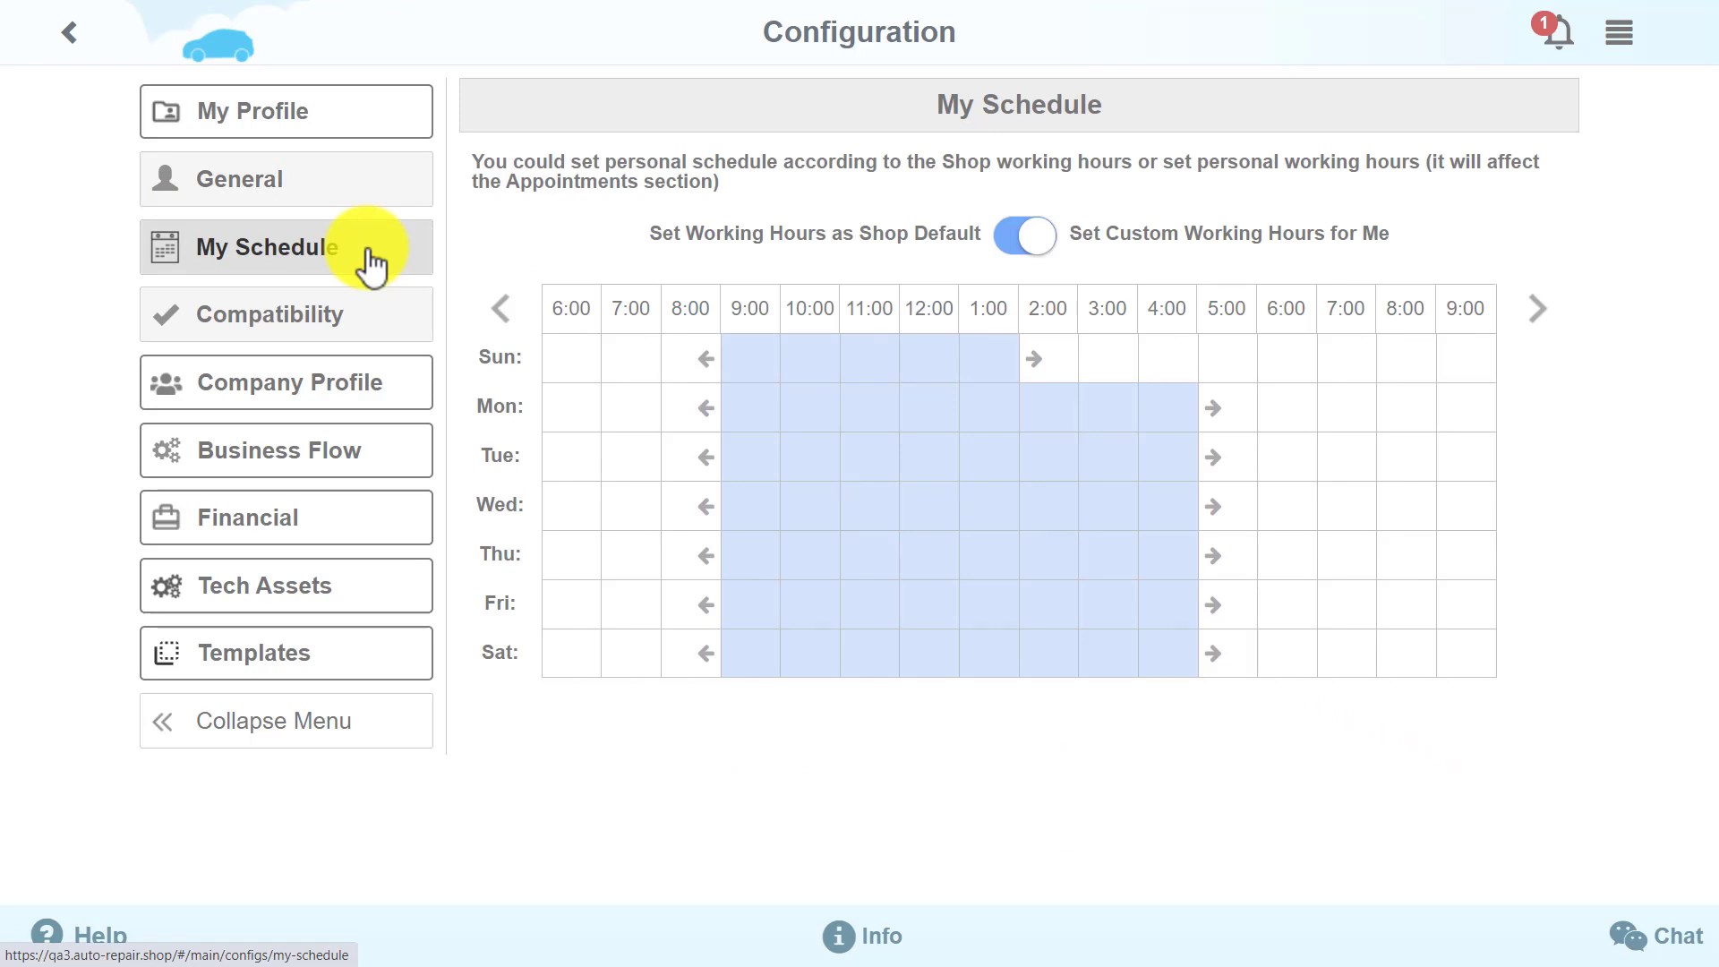
{"action": "left_click", "coordinate": [1004, 254]}
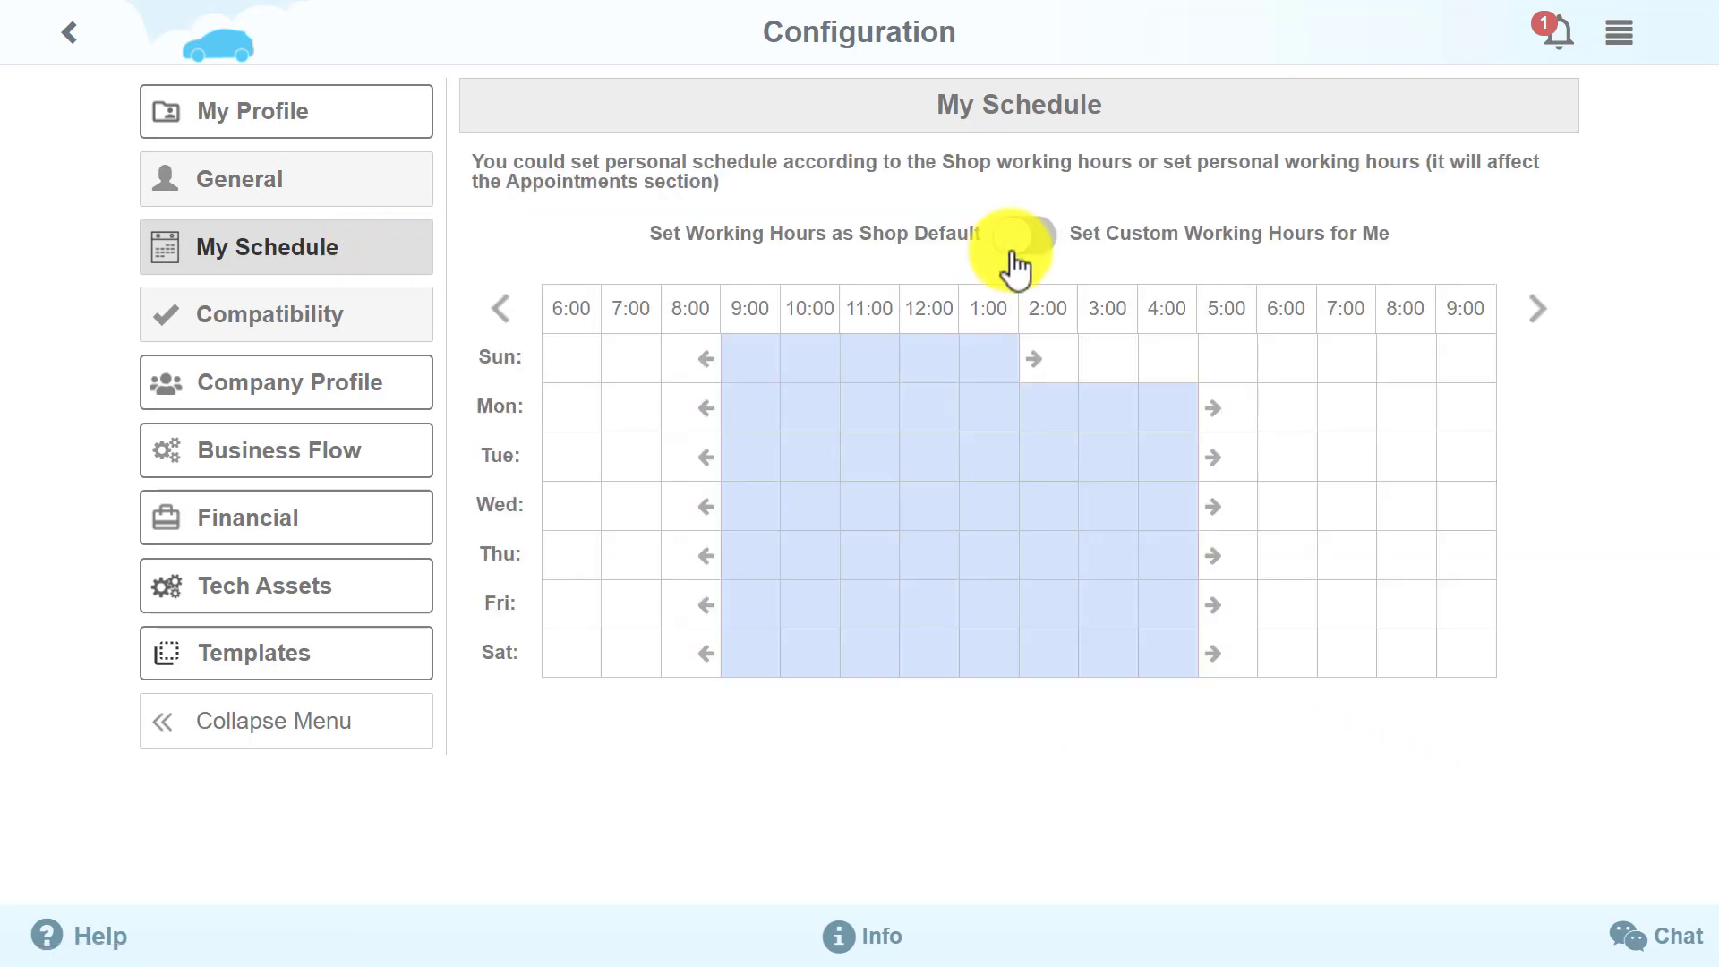
{"action": "left_click", "coordinate": [1041, 255]}
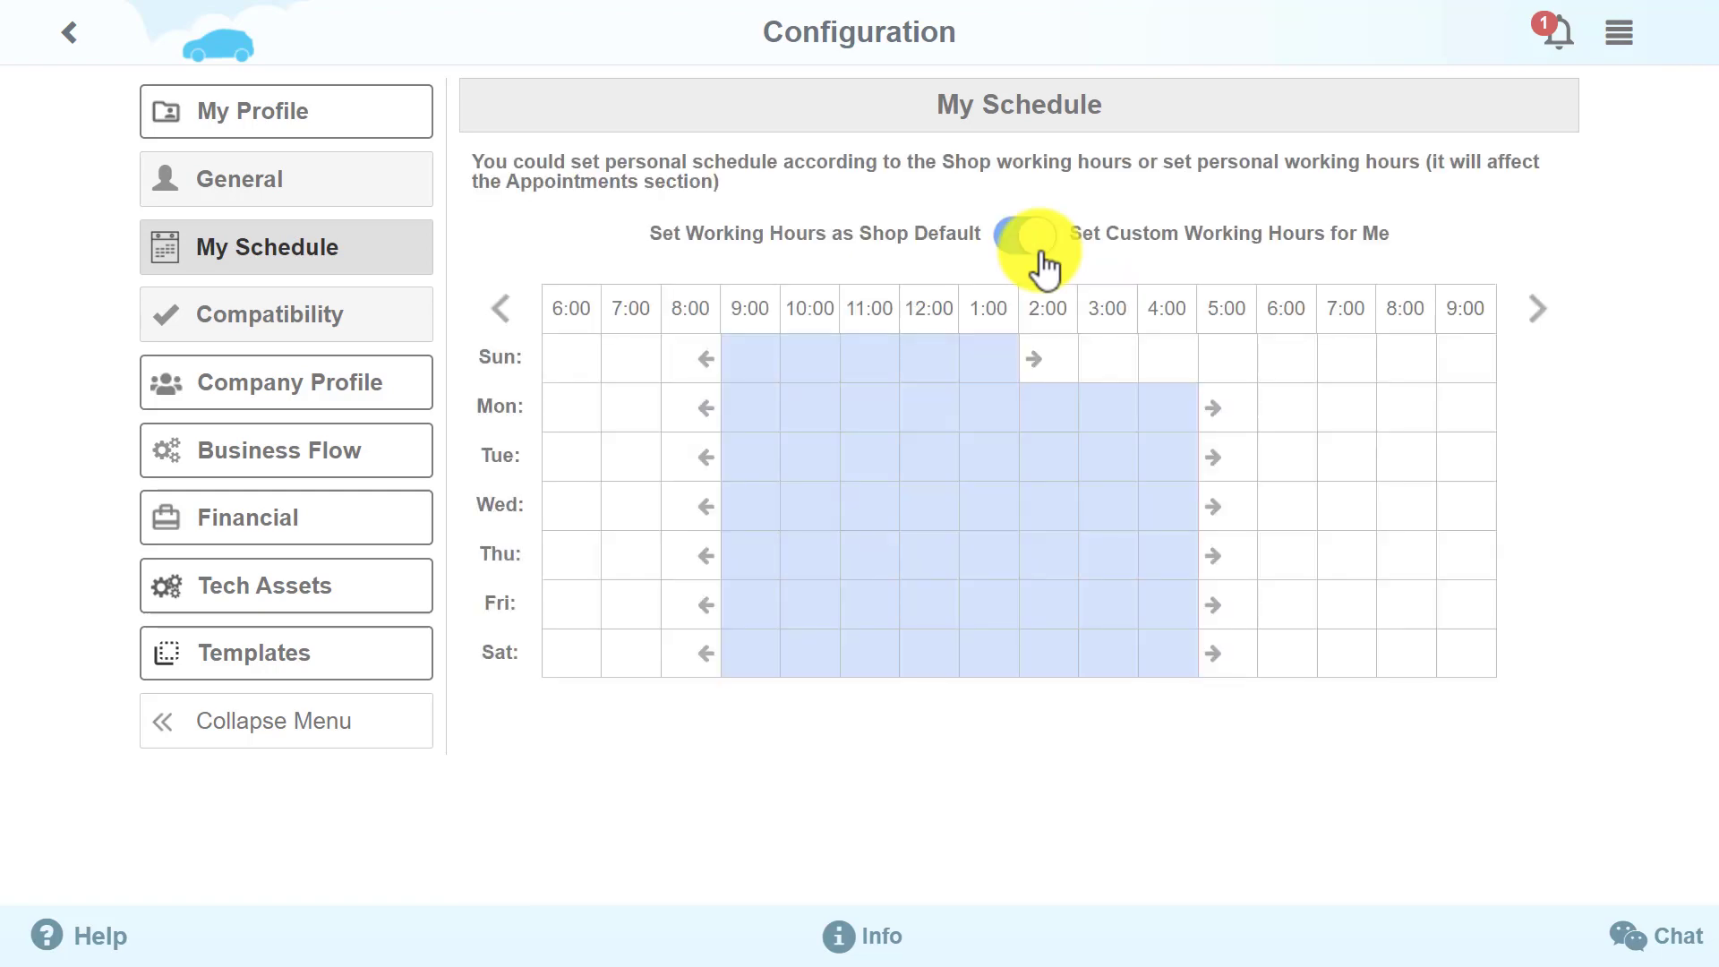
{"action": "left_click", "coordinate": [1125, 393]}
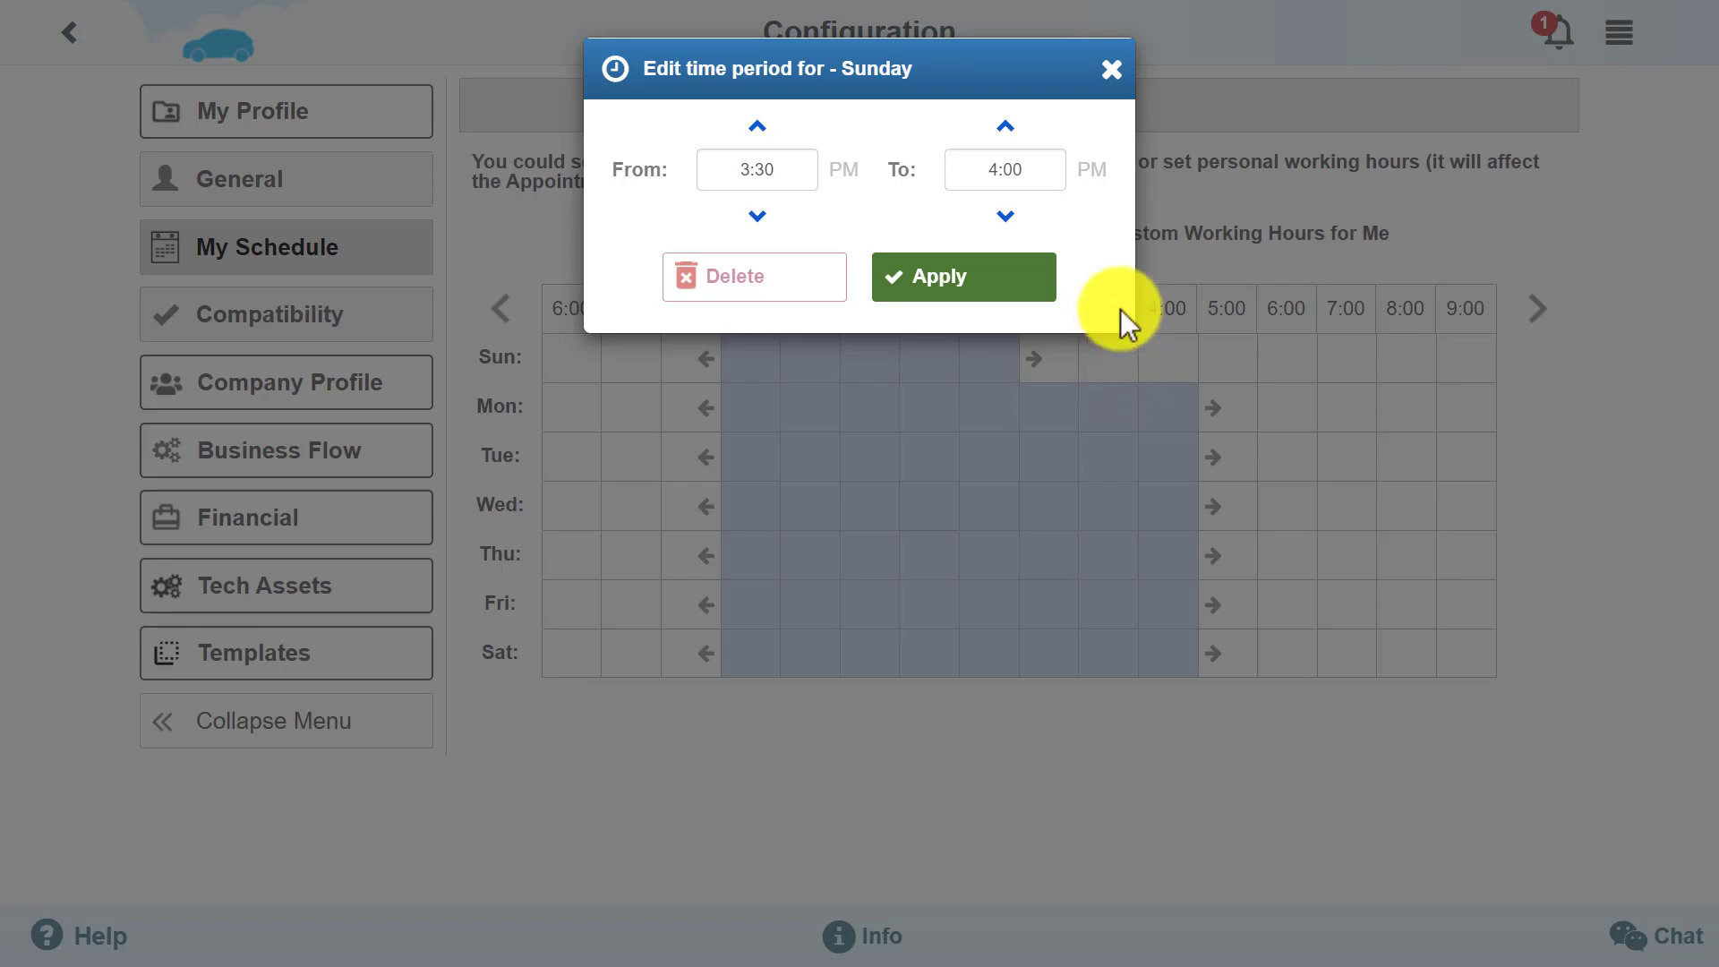
{"action": "left_click", "coordinate": [1111, 72]}
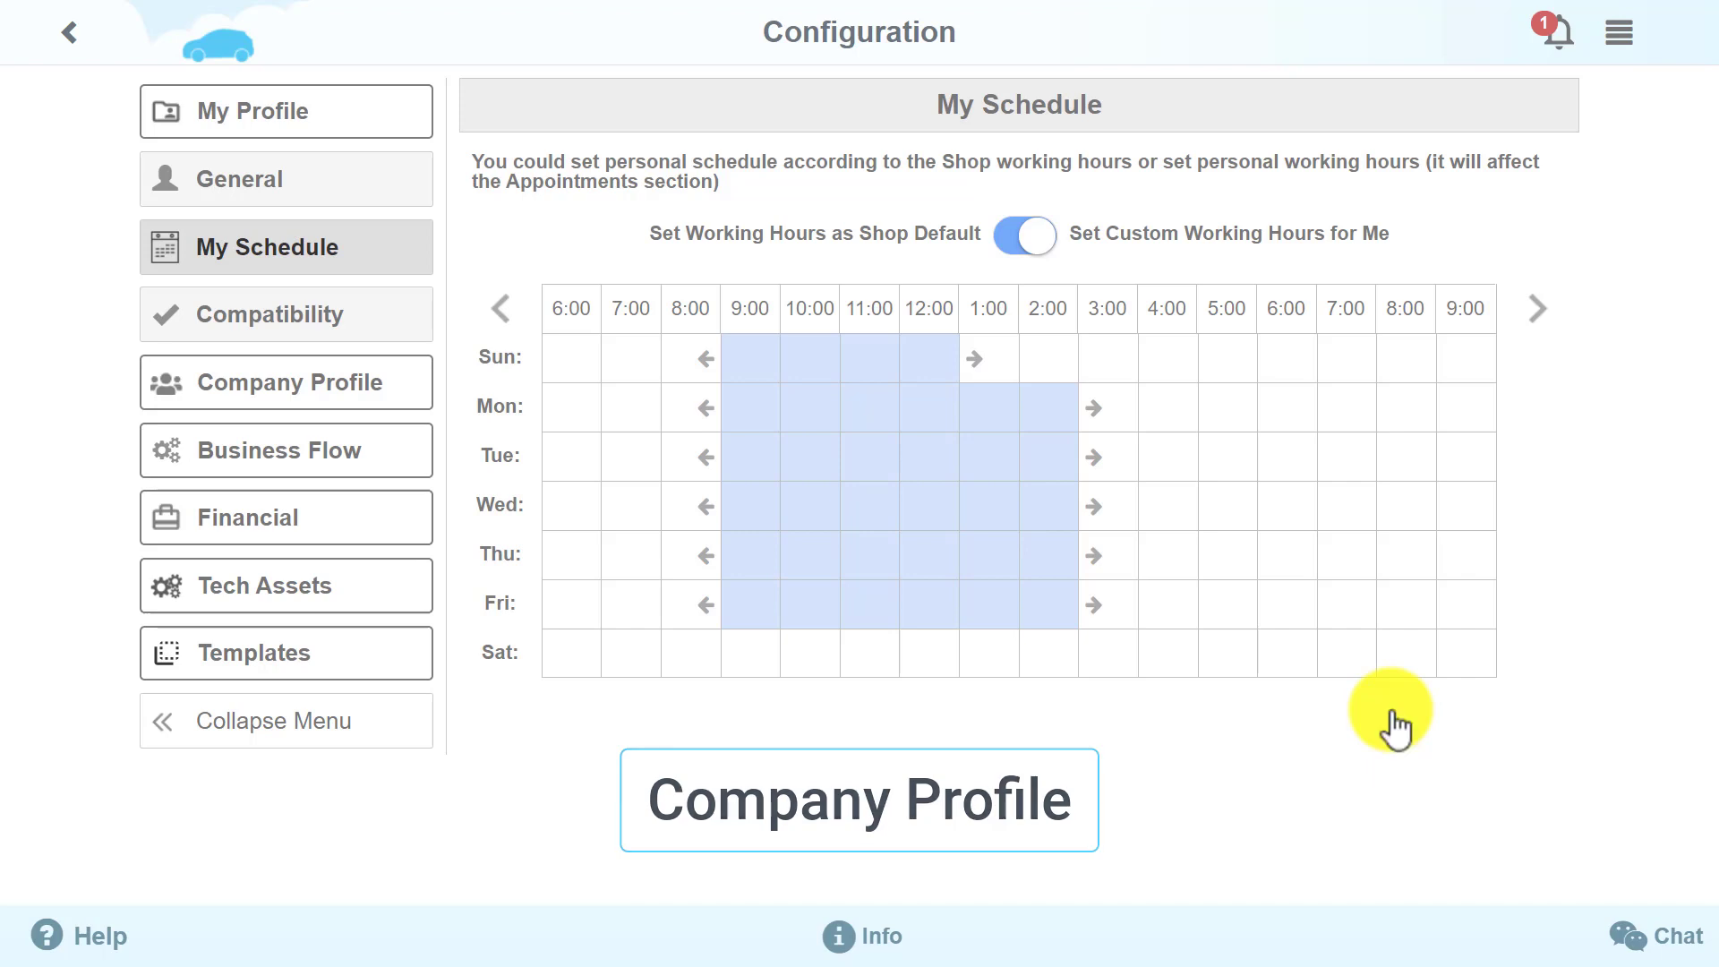
{"action": "left_click", "coordinate": [368, 383]}
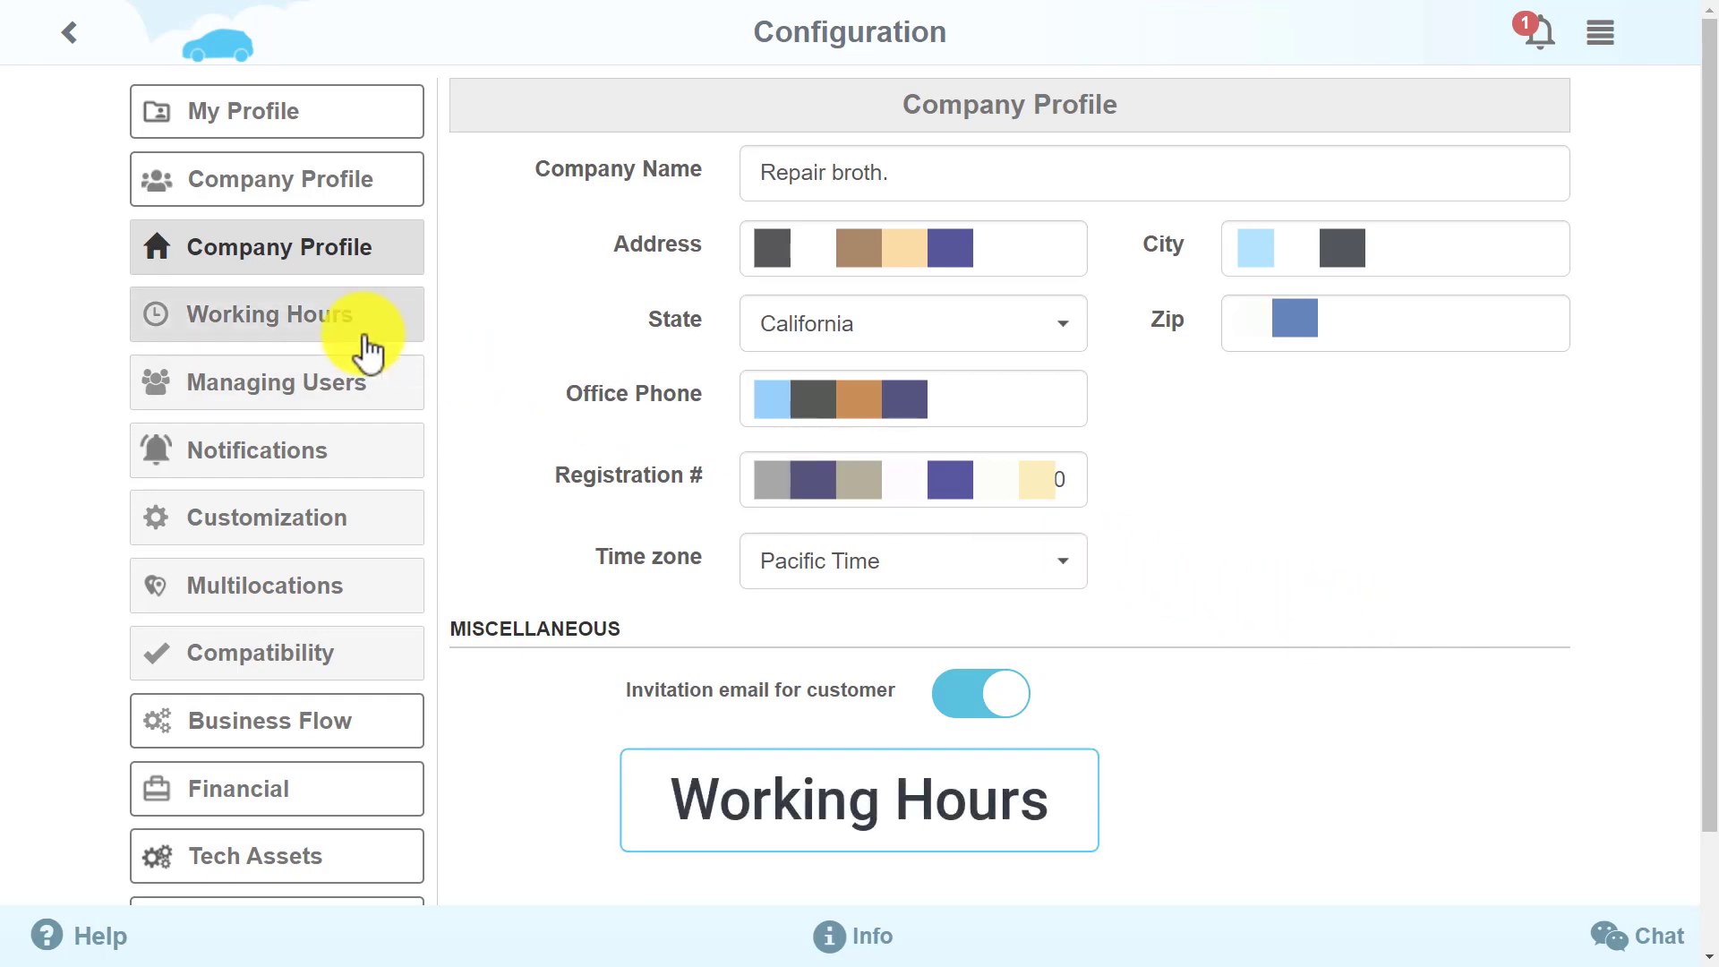
After reviewing the company details, go to the shop's Working Hours settings
{"action": "left_click", "coordinate": [314, 328]}
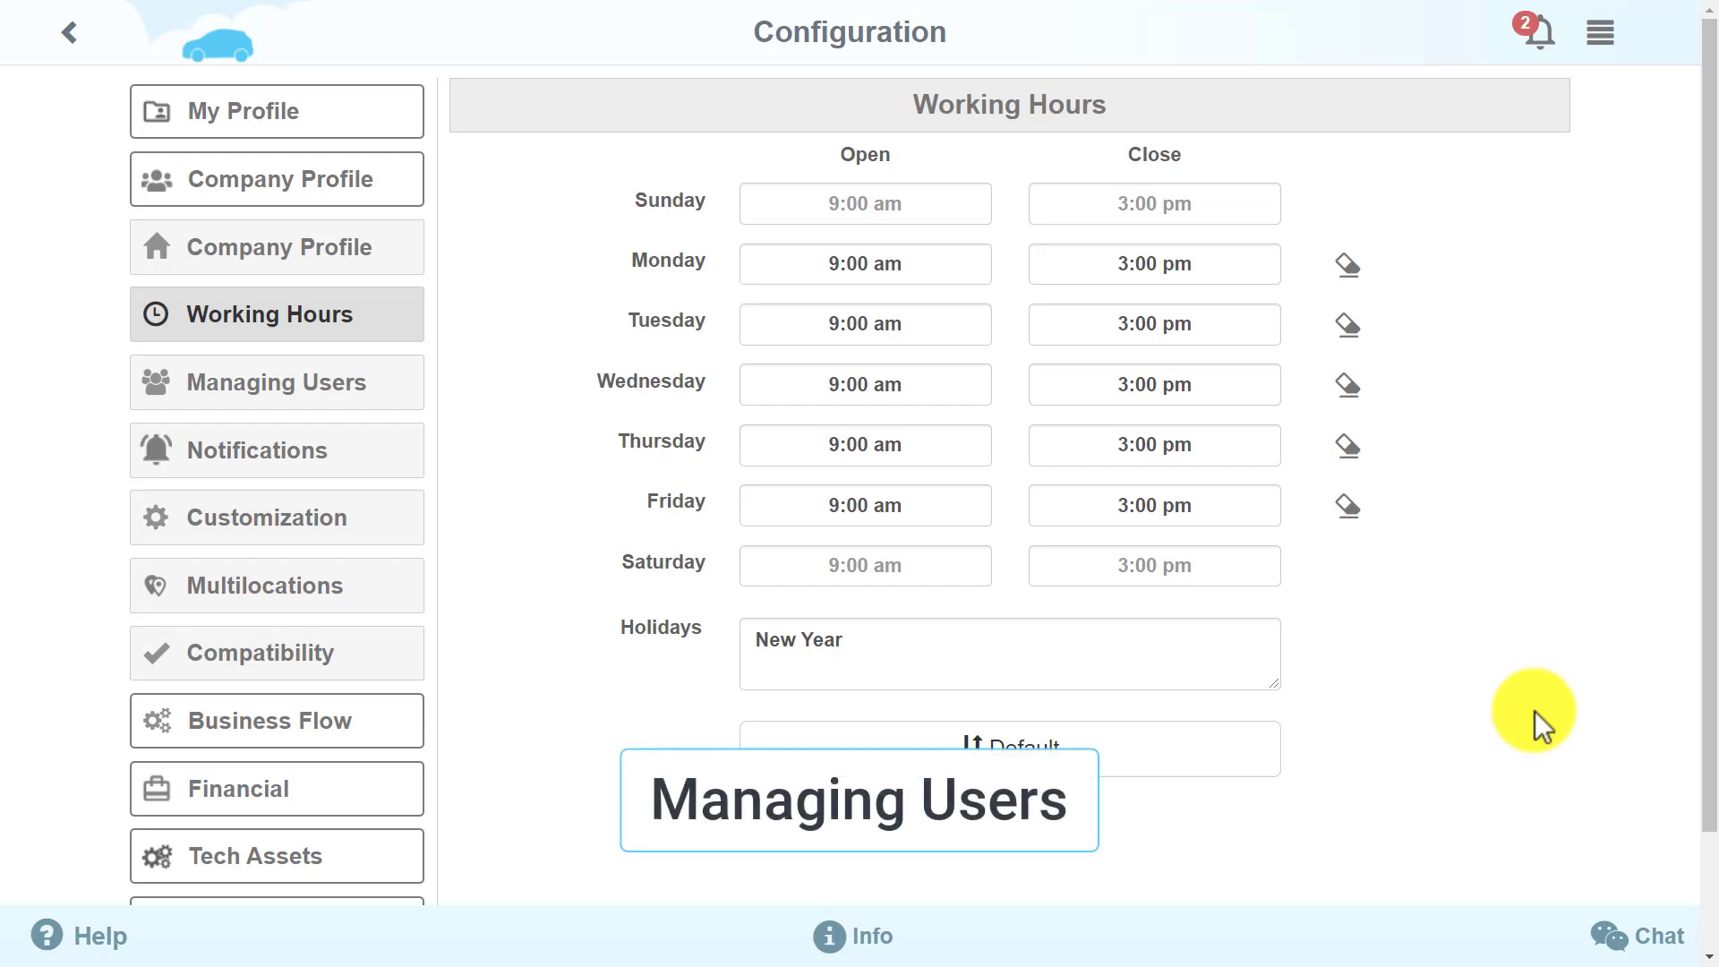
Move from the weekday 9:00 am–3:00 pm hours to the Technicians list in Managing Users
{"action": "left_click", "coordinate": [329, 395]}
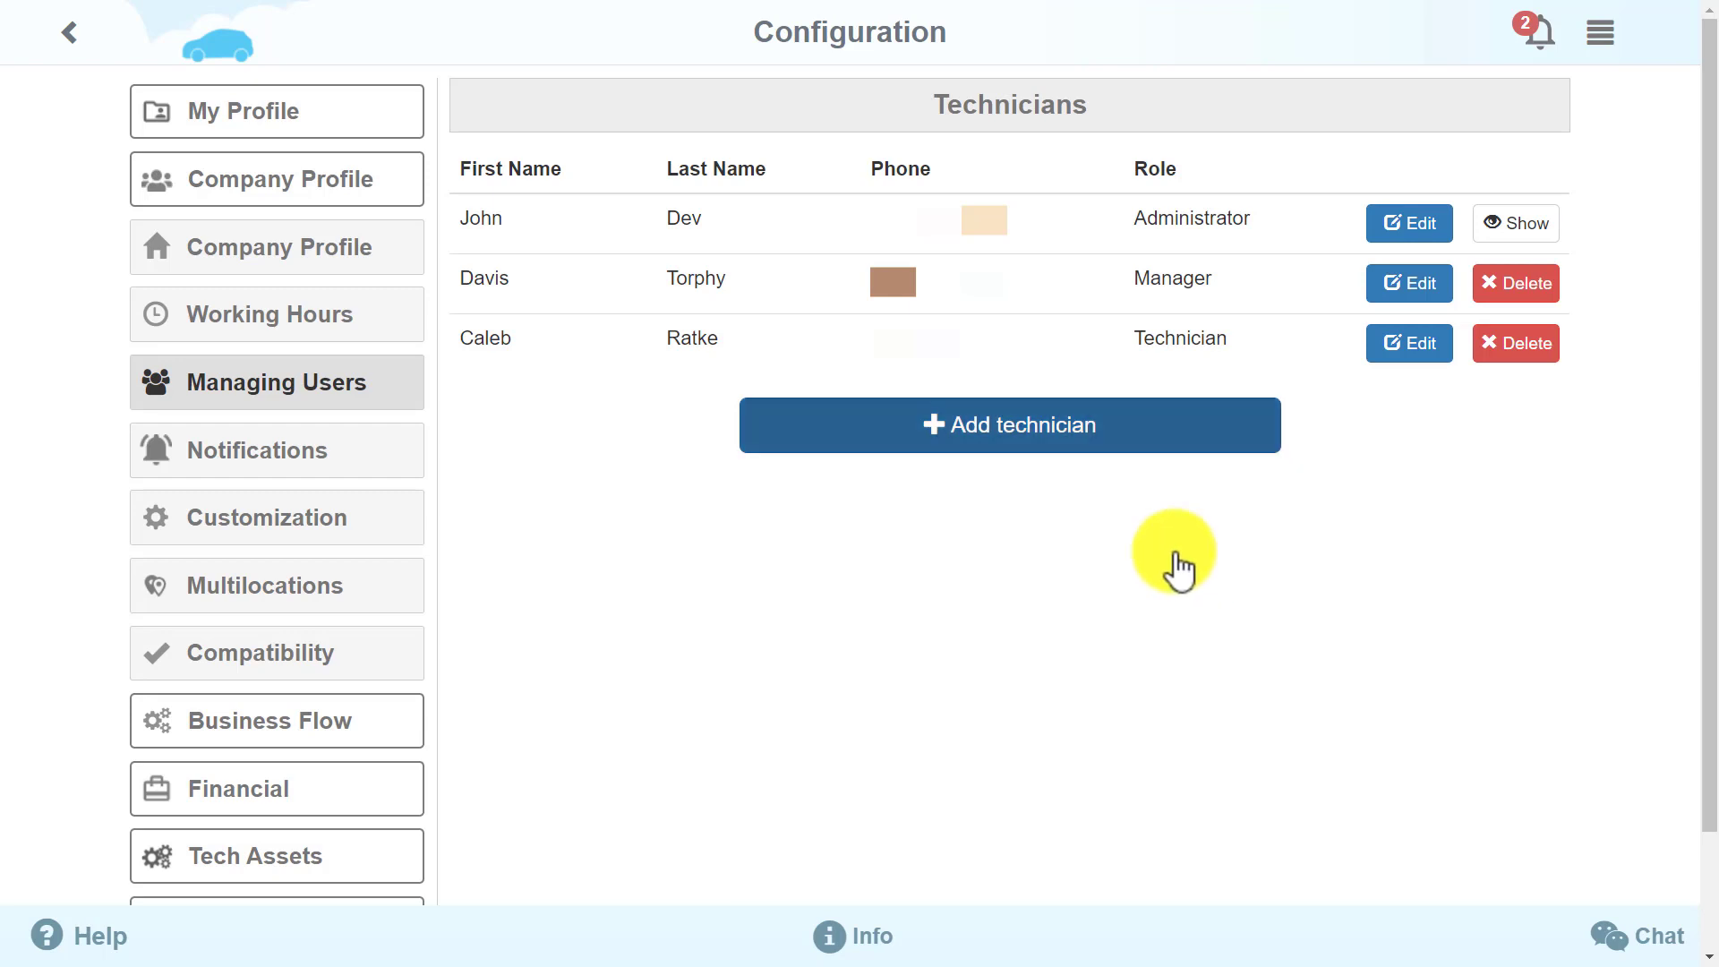
Add a Manager technician with first and last name, phone number and e-mail, and save
{"action": "left_click", "coordinate": [1093, 434]}
{"action": "left_click", "coordinate": [641, 212]}
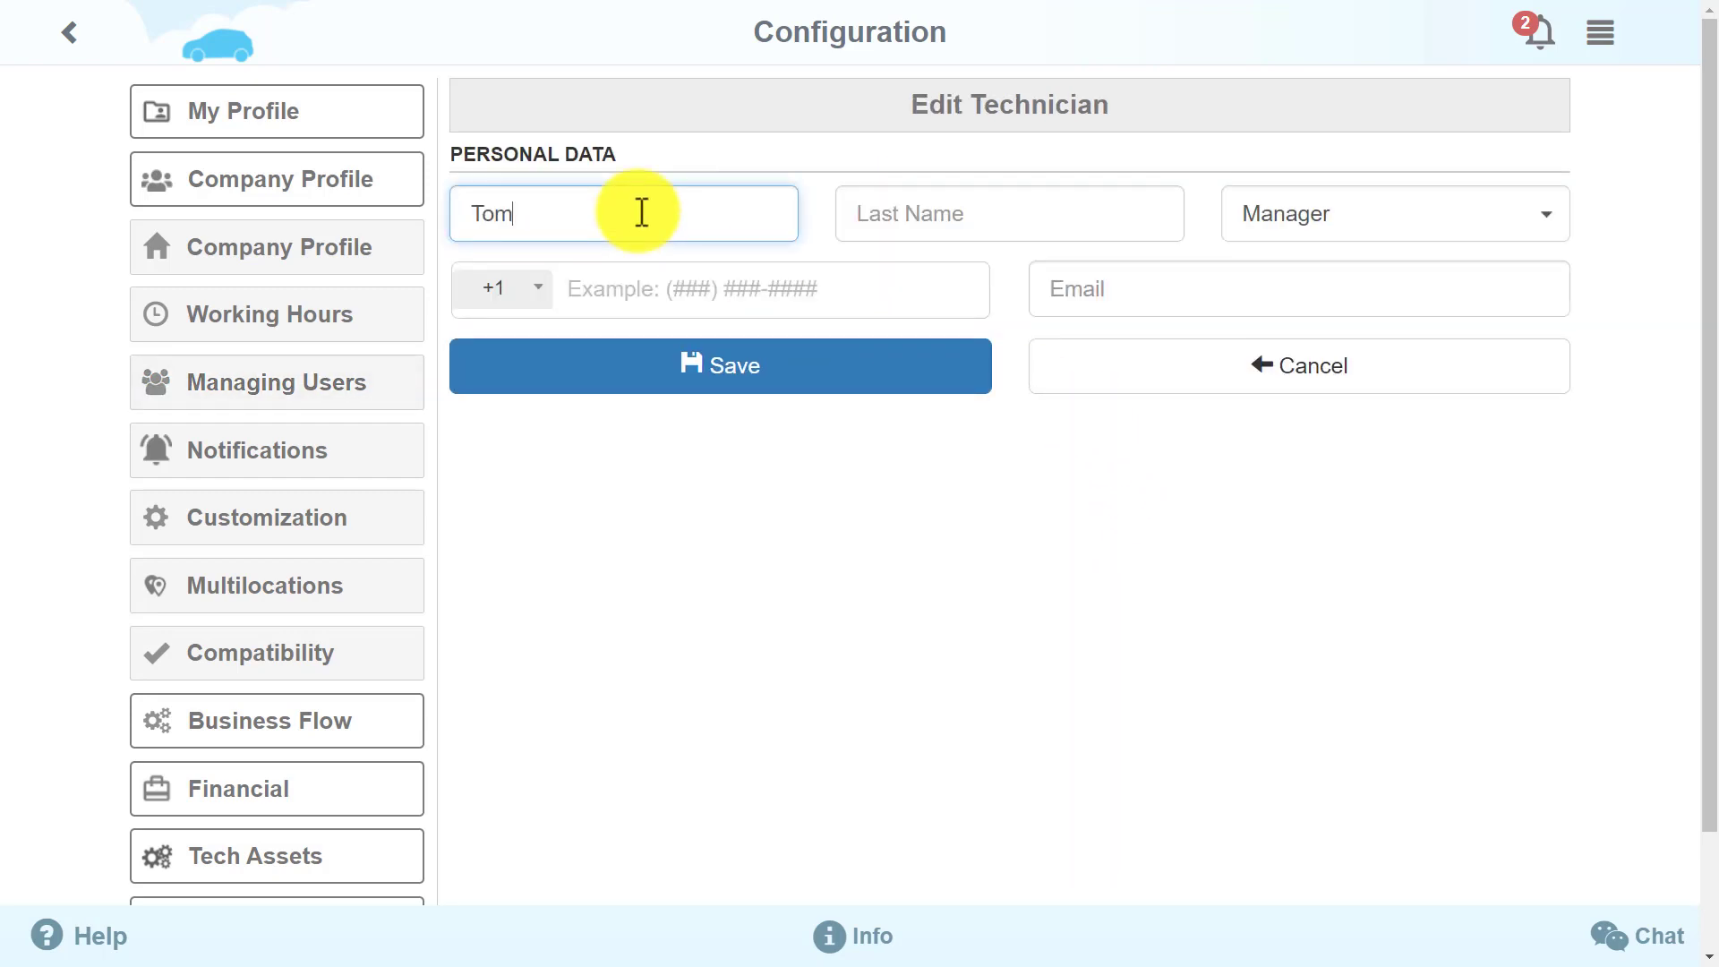
{"action": "left_click", "coordinate": [867, 211]}
{"action": "left_click", "coordinate": [684, 280]}
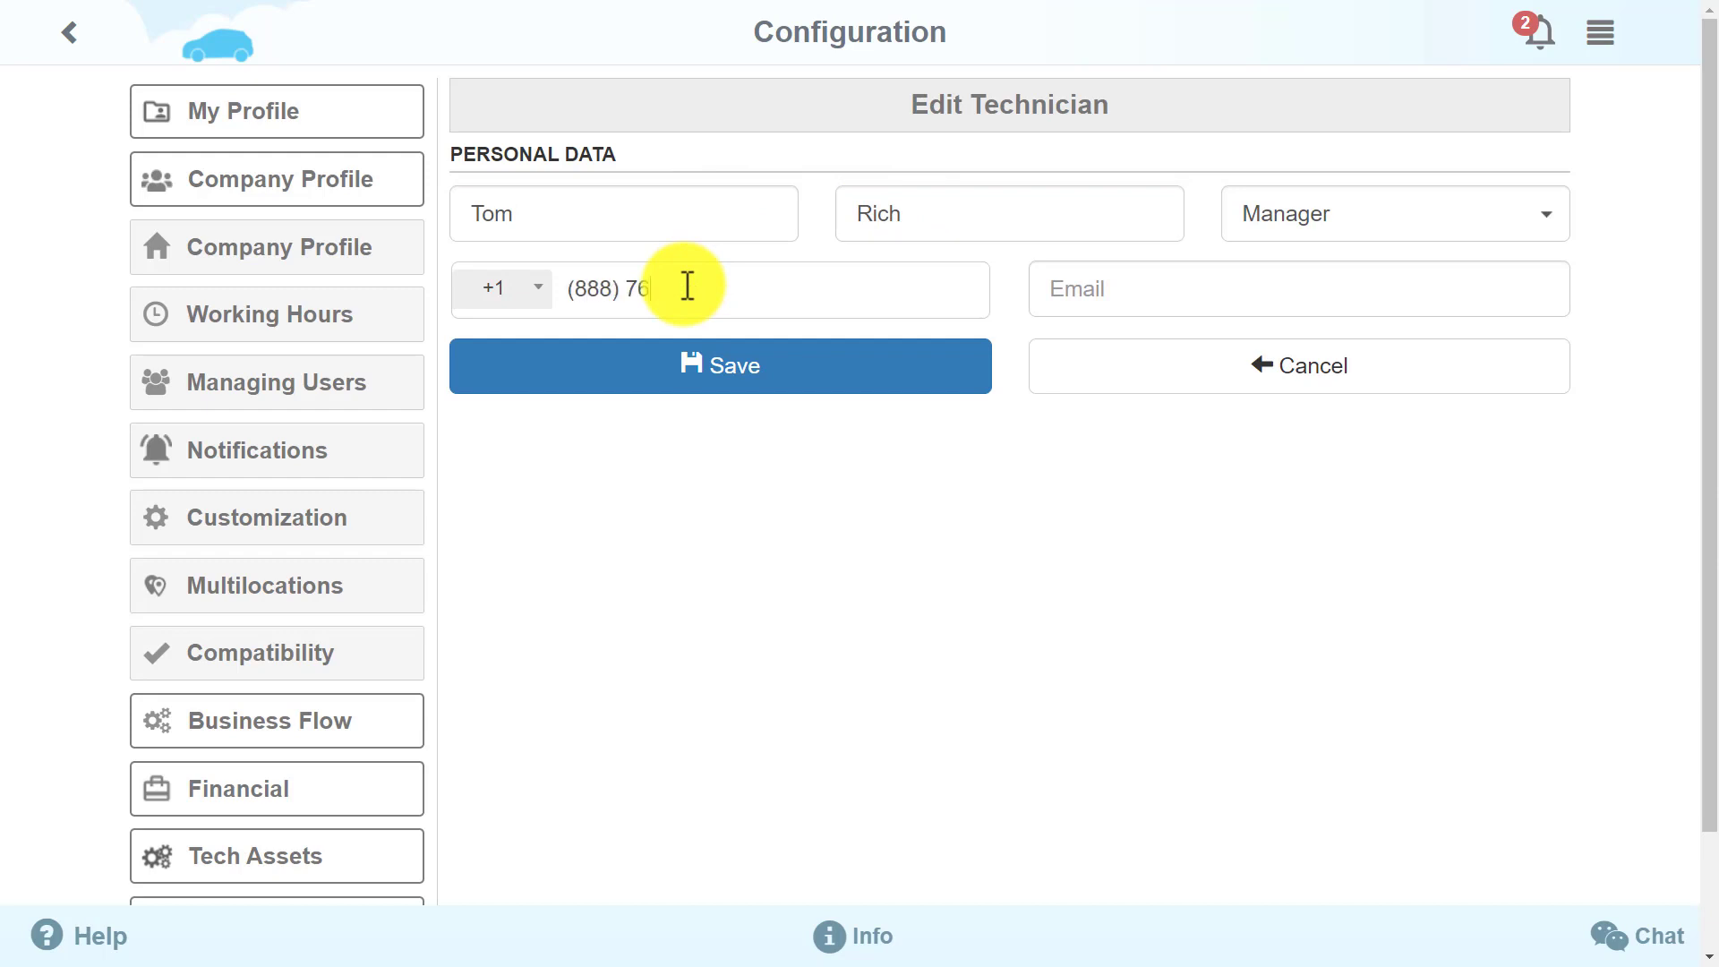
{"action": "left_click", "coordinate": [1119, 299]}
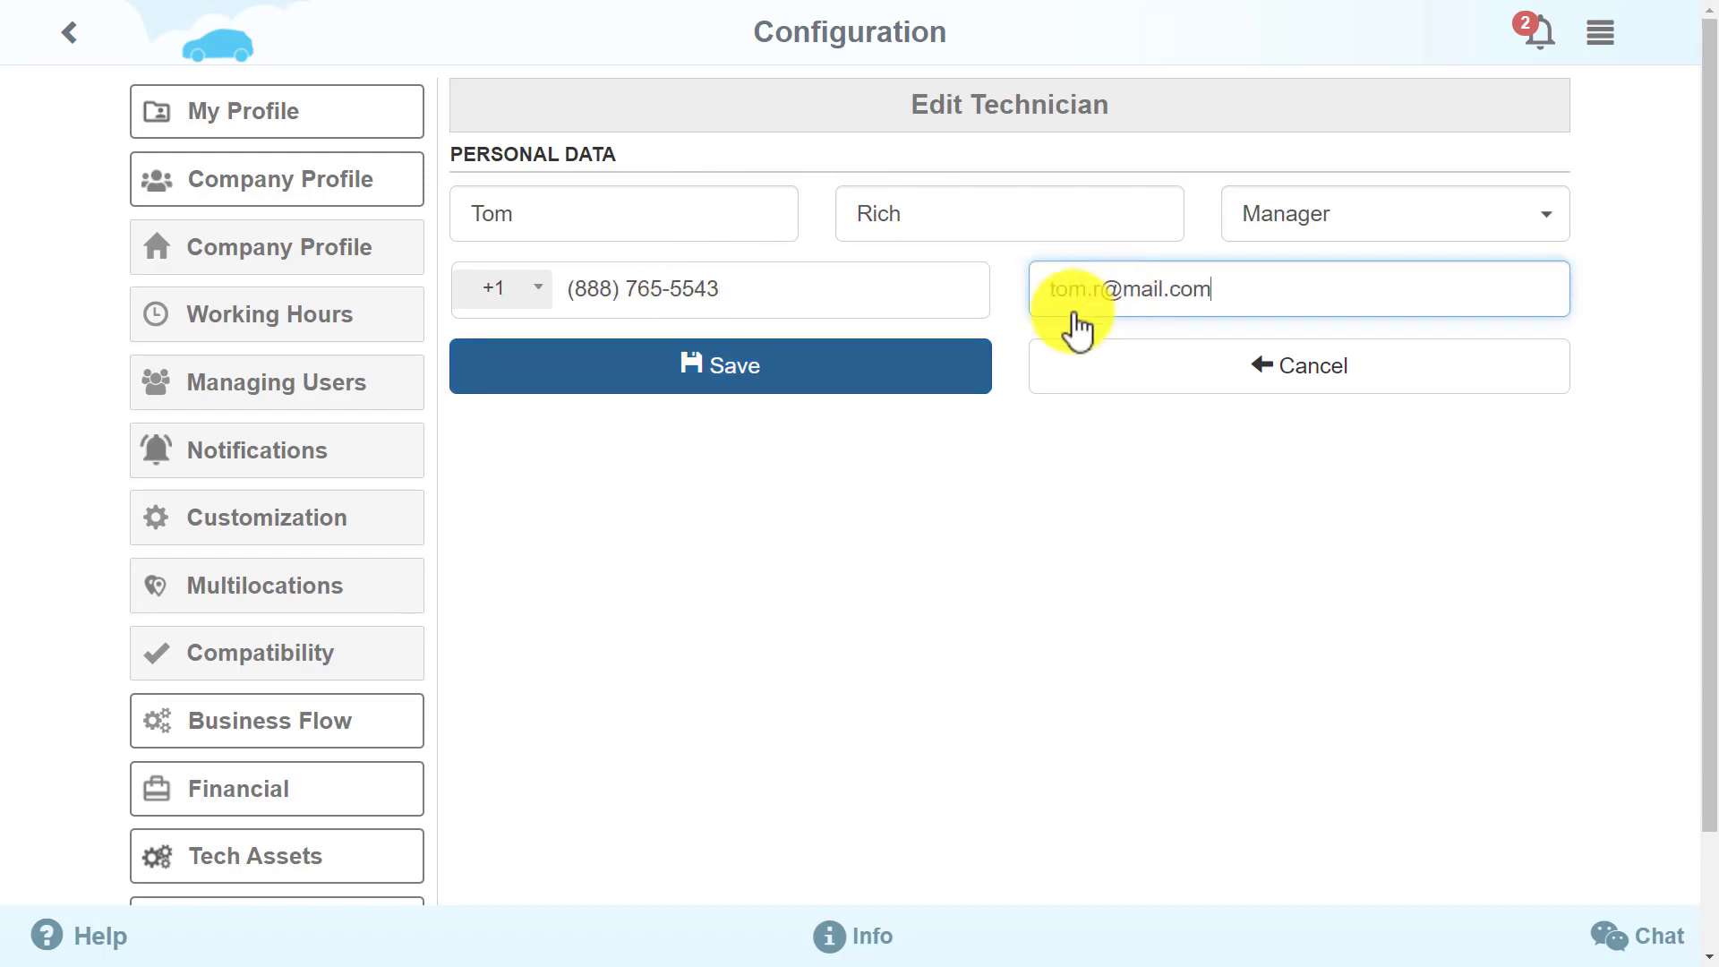
{"action": "left_click", "coordinate": [805, 380]}
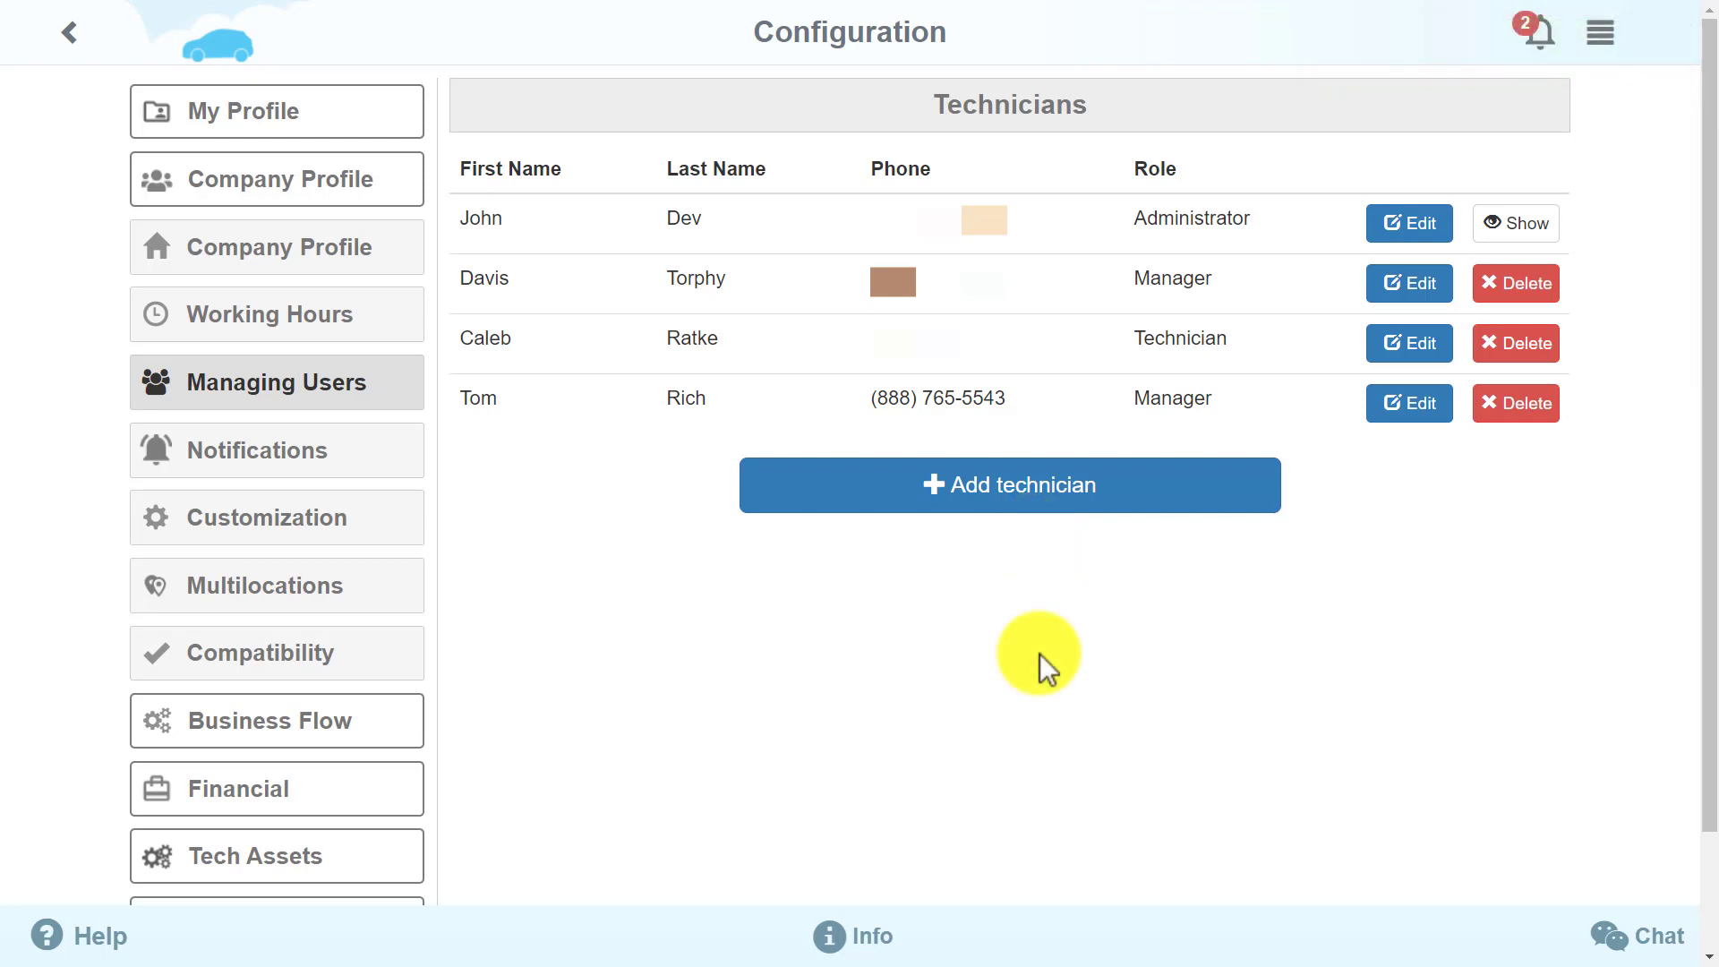
Open the newly added Manager's record for editing
{"action": "left_click", "coordinate": [1443, 426]}
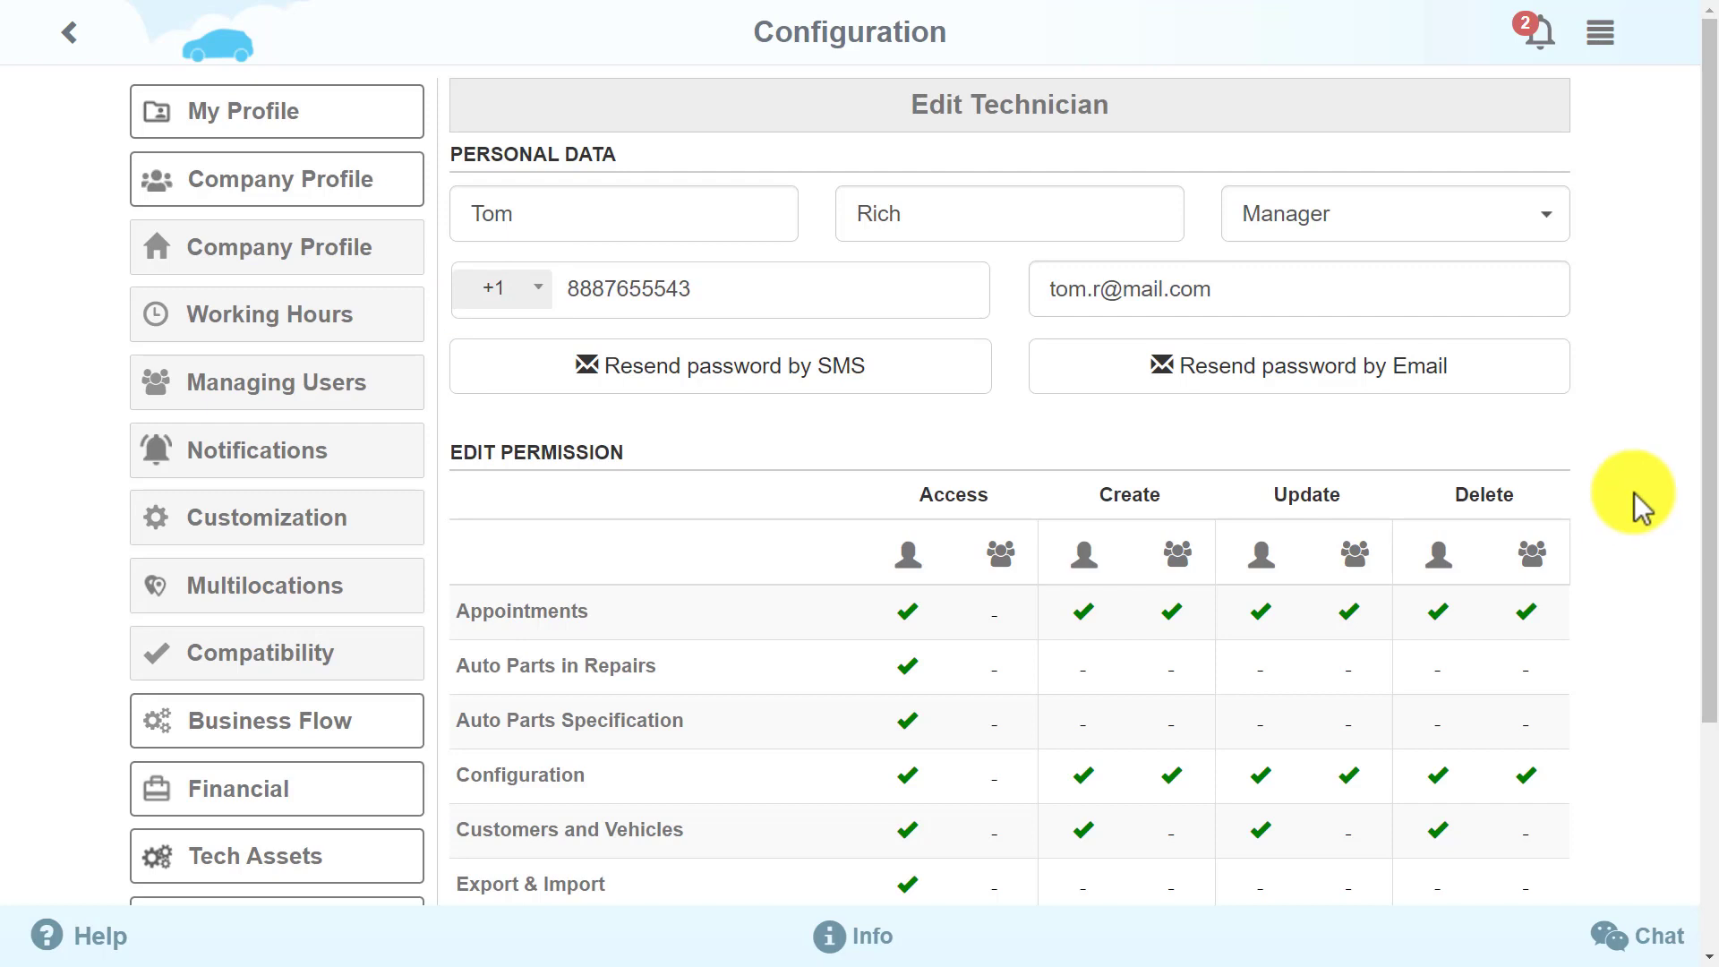
{"action": "left_click_drag", "start_coordinate": [1707, 434], "coordinate": [1705, 663]}
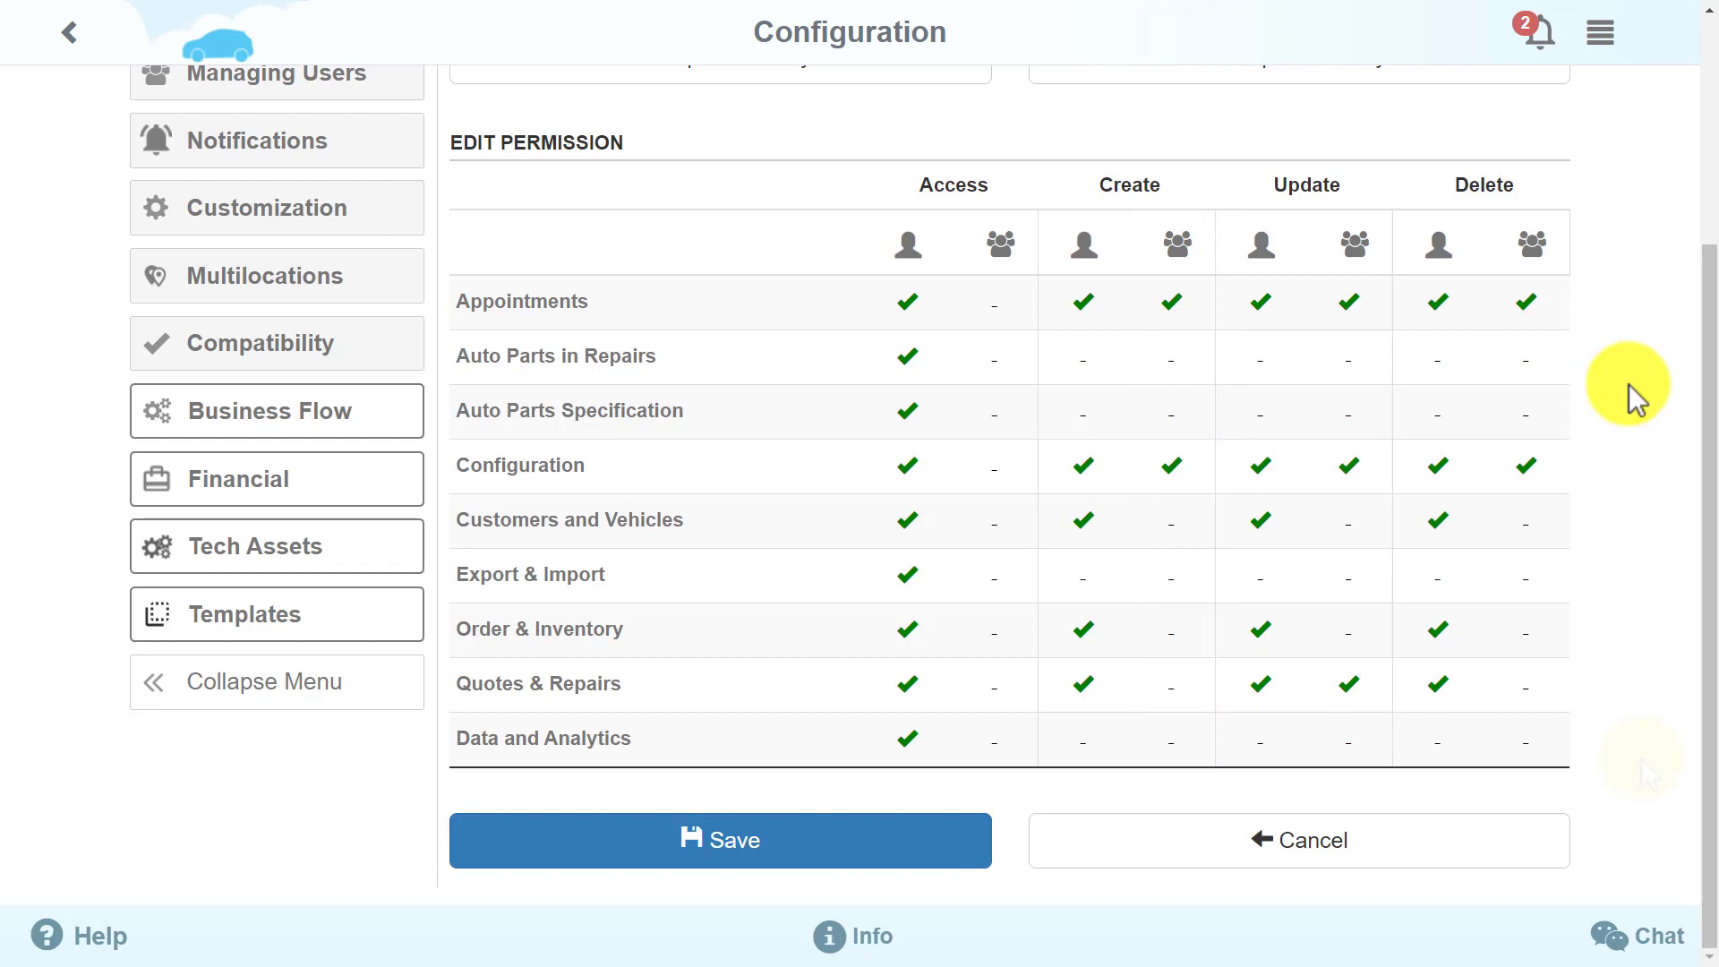
{"action": "left_click_drag", "start_coordinate": [1711, 775], "coordinate": [1700, 564]}
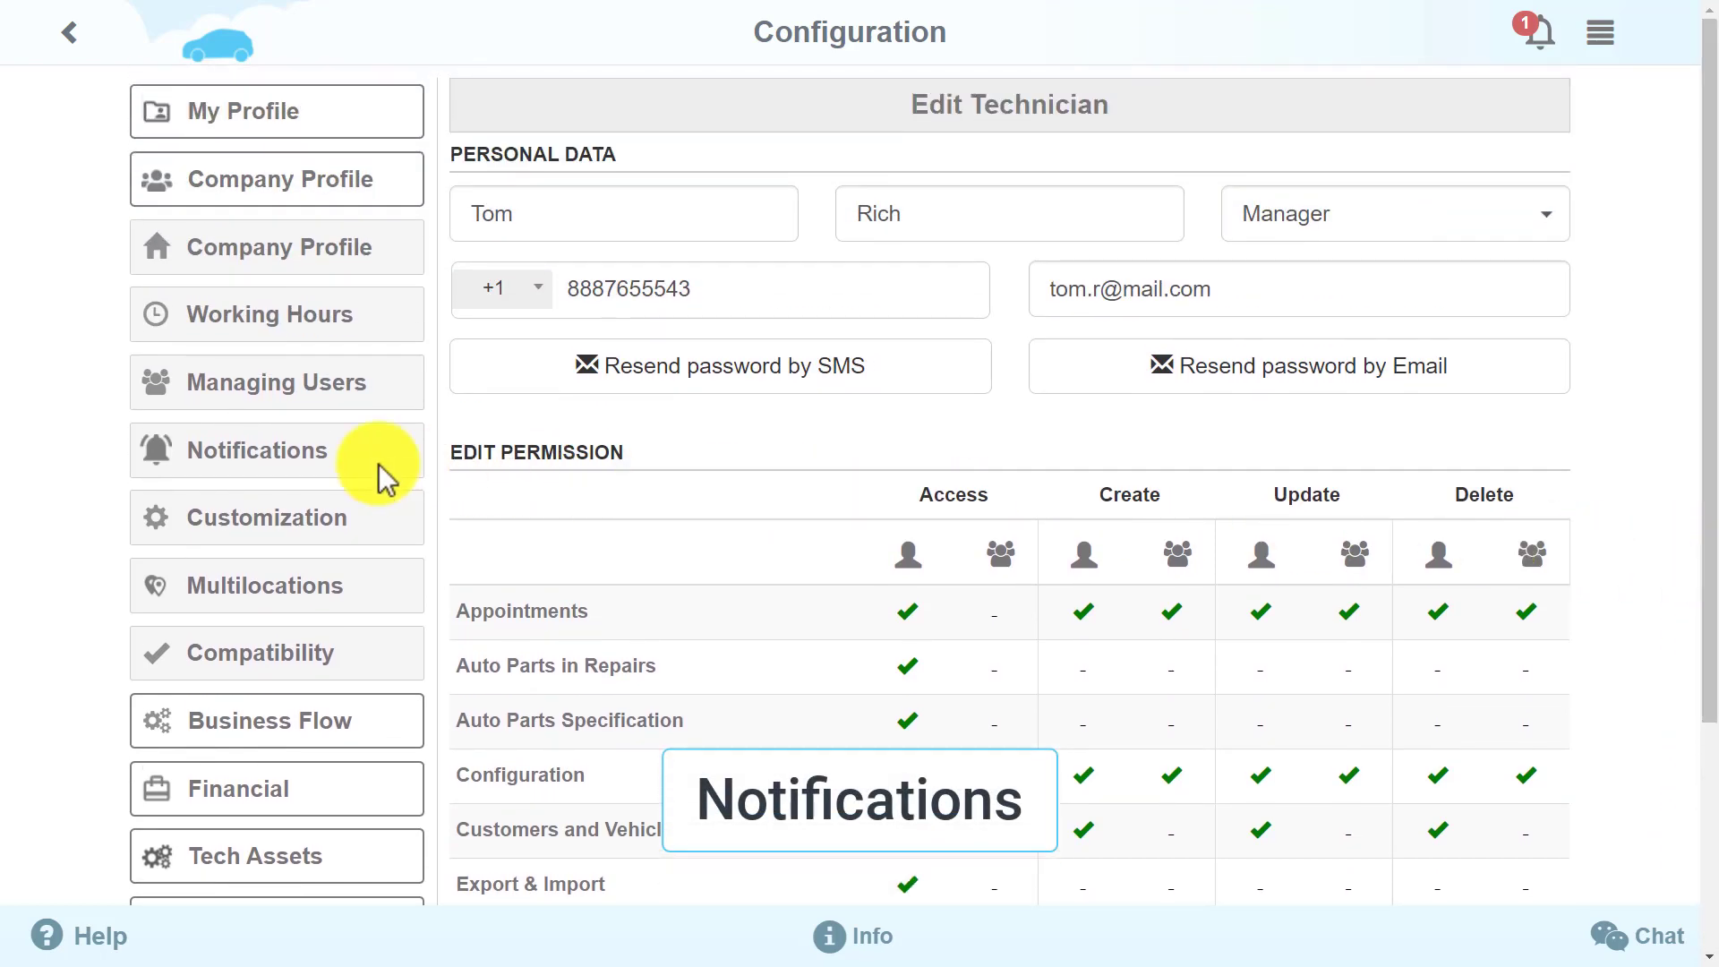
Review the per-user Notifications settings, then move on to Customization
{"action": "left_click", "coordinate": [331, 475]}
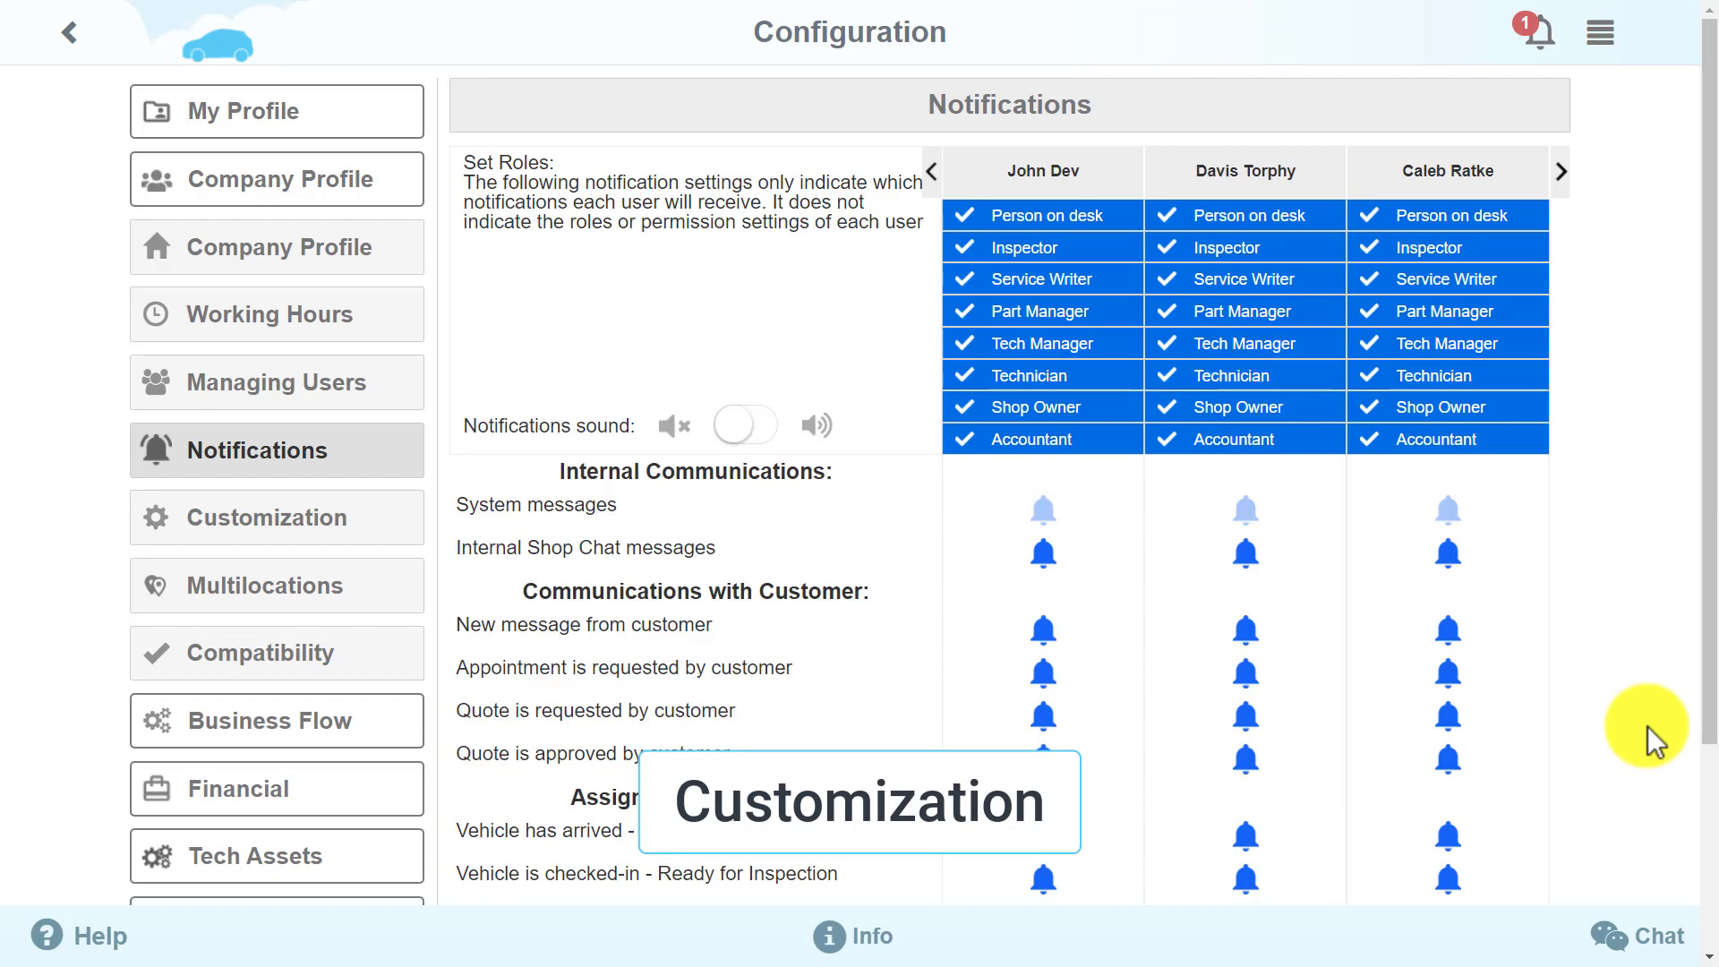
{"action": "left_click", "coordinate": [345, 530]}
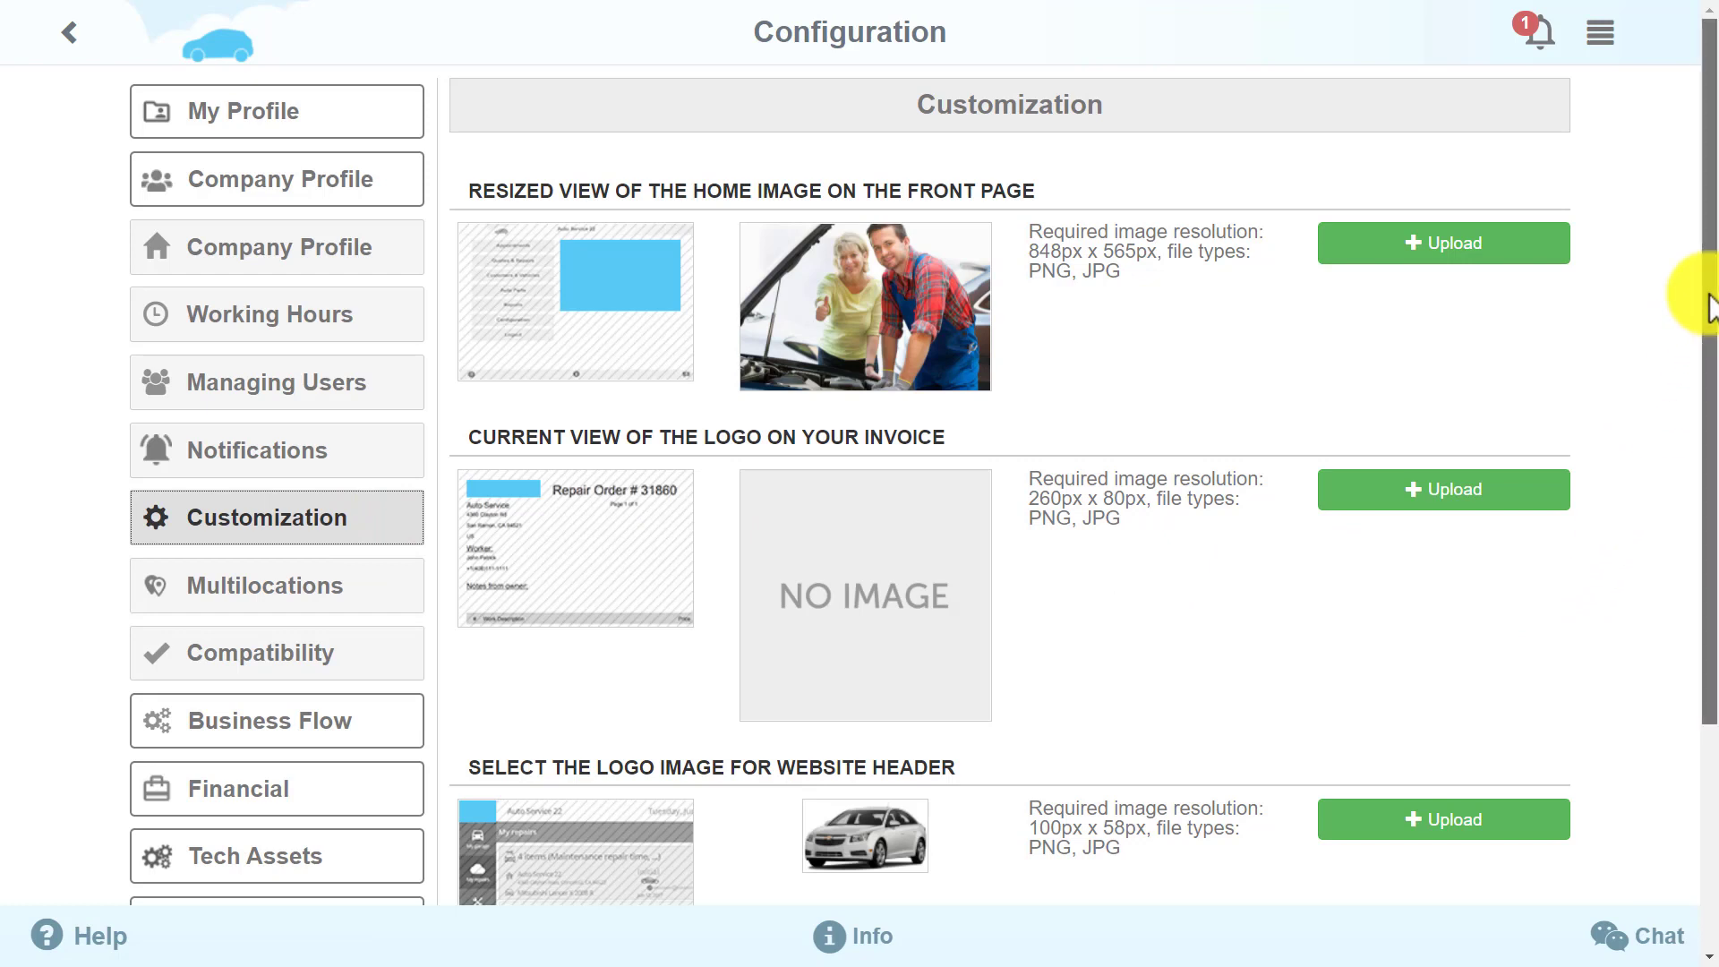
Scroll through the Customization page, then go to Manage Multilocations
{"action": "left_click_drag", "start_coordinate": [1707, 305], "coordinate": [1710, 591]}
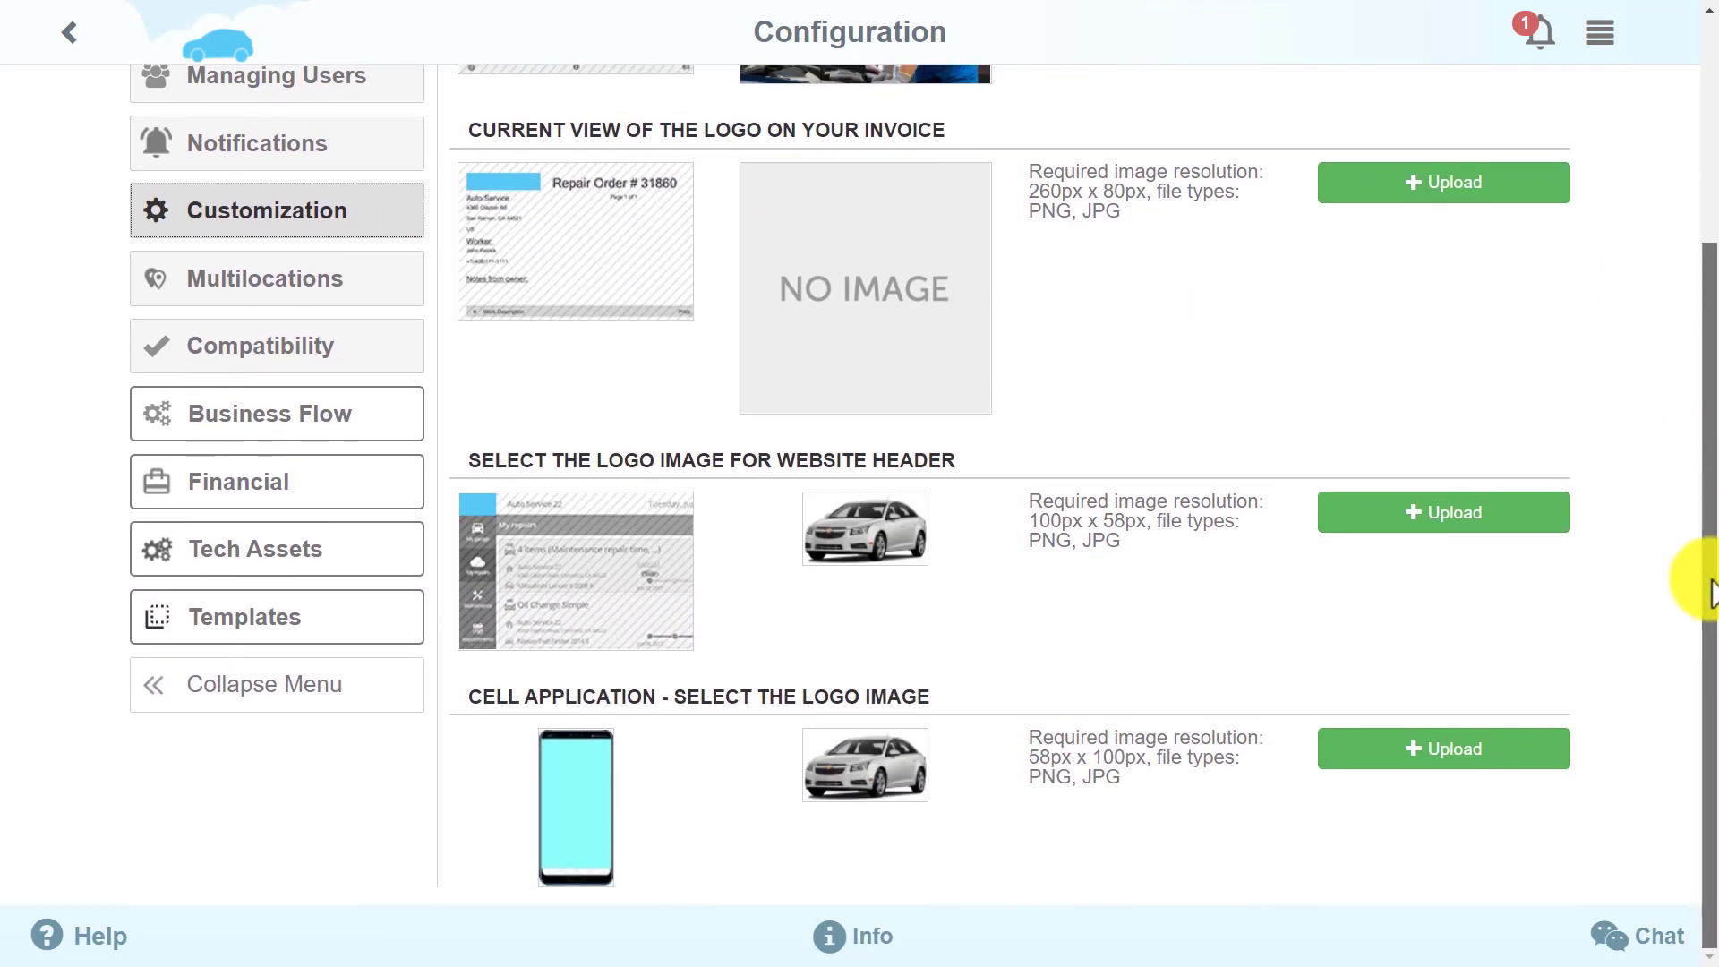
{"action": "left_click_drag", "start_coordinate": [1692, 499], "coordinate": [1712, 288]}
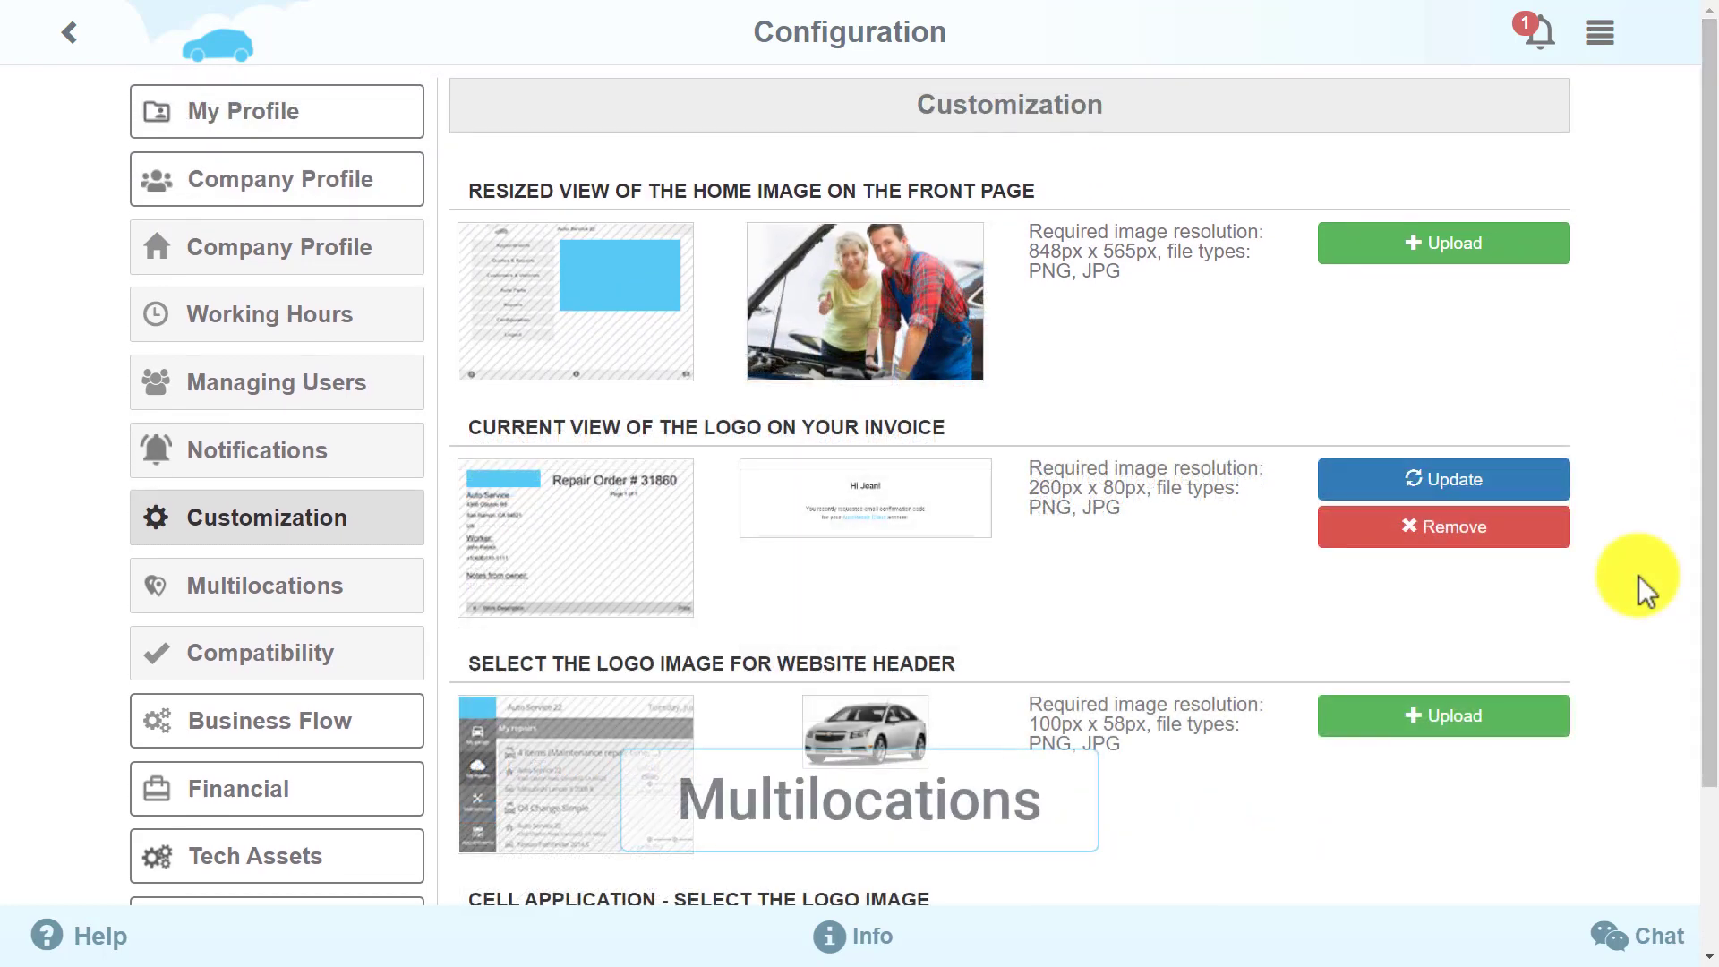
{"action": "left_click", "coordinate": [355, 588]}
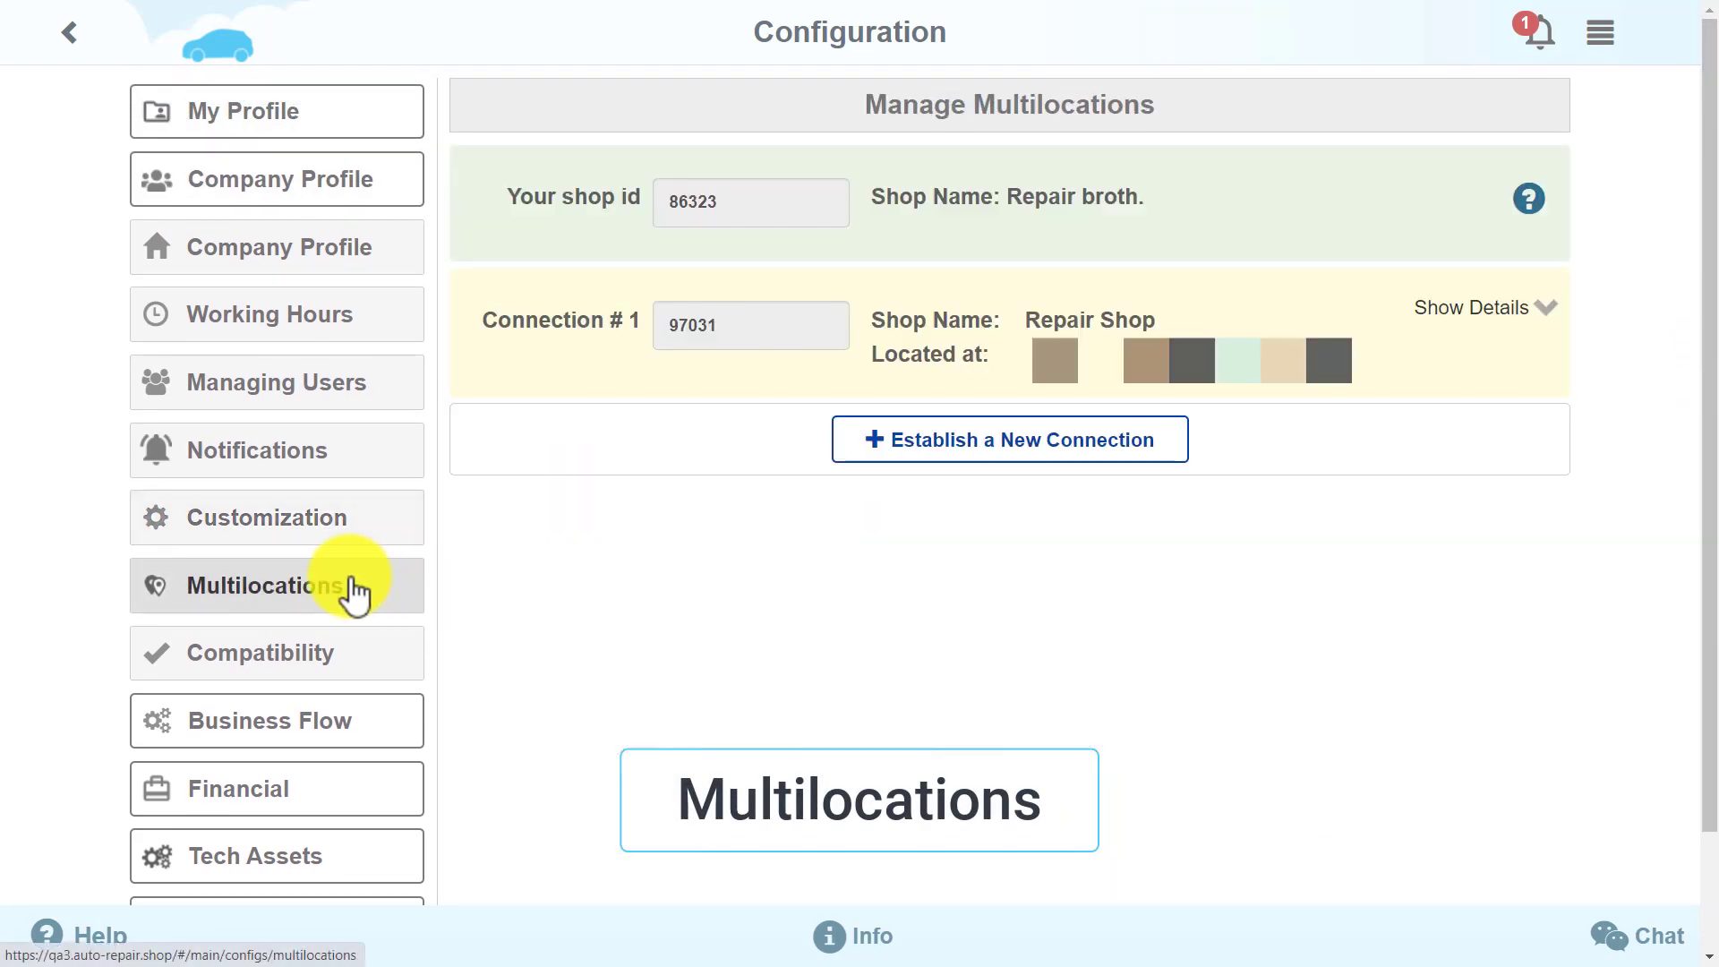
View data-sharing details for the connected Repair Shop, then open the Compatibility check
{"action": "left_click", "coordinate": [1513, 316]}
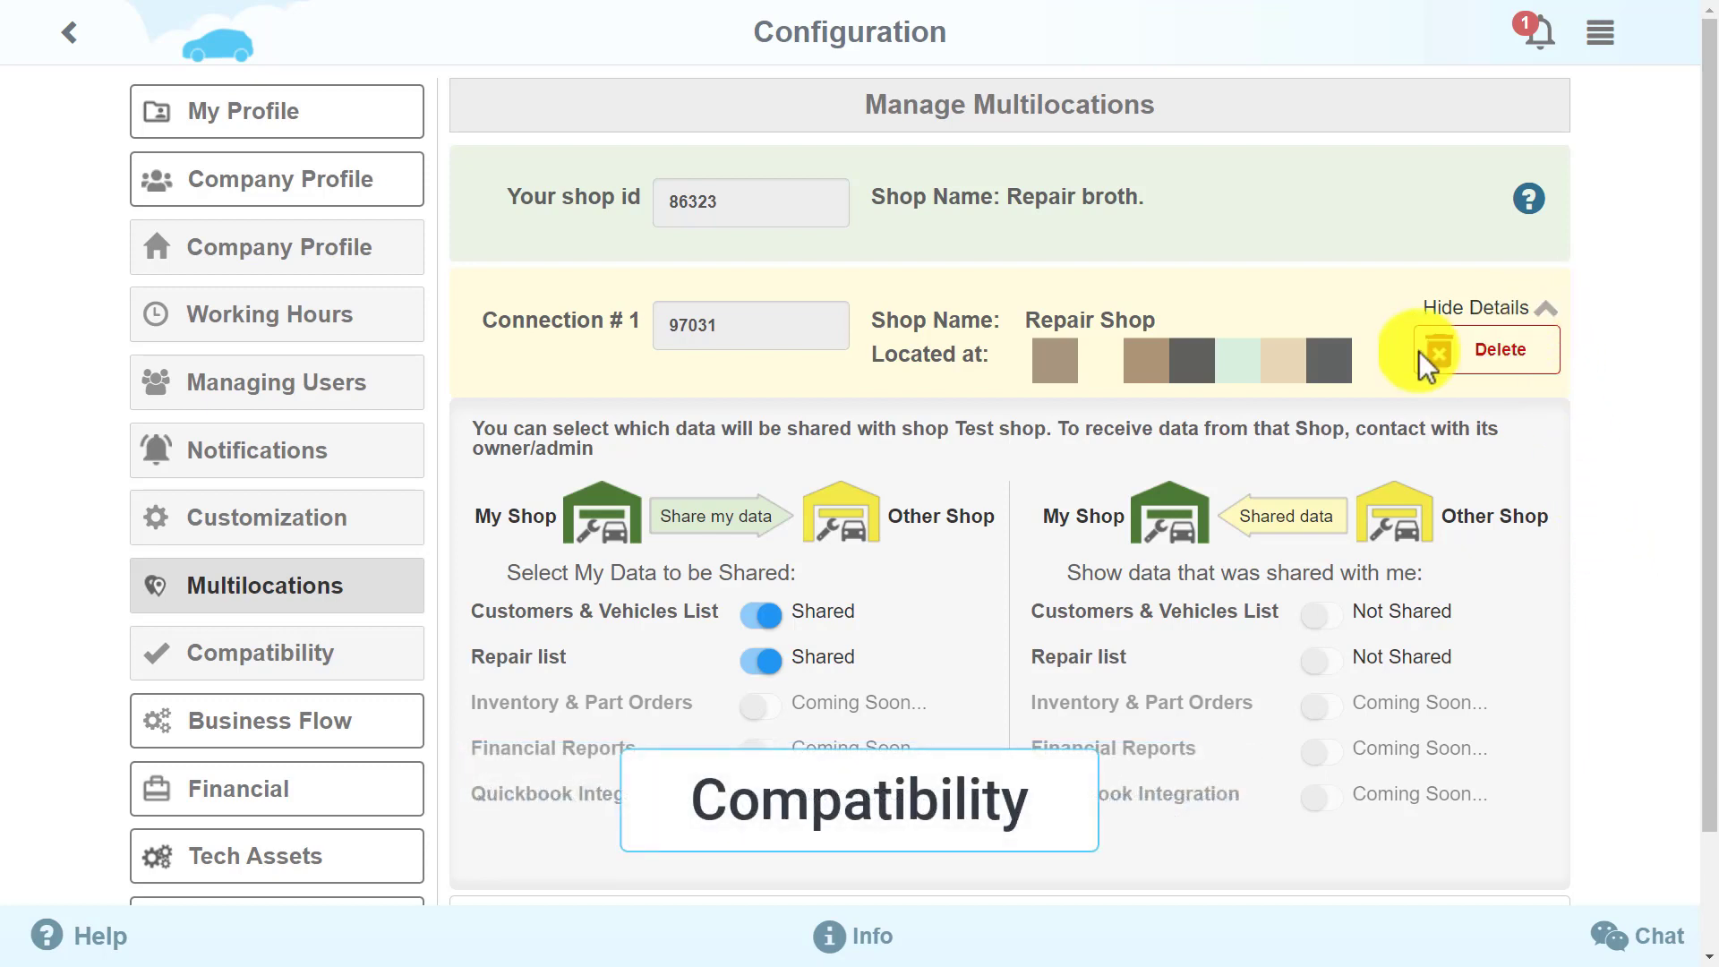
{"action": "left_click", "coordinate": [242, 667]}
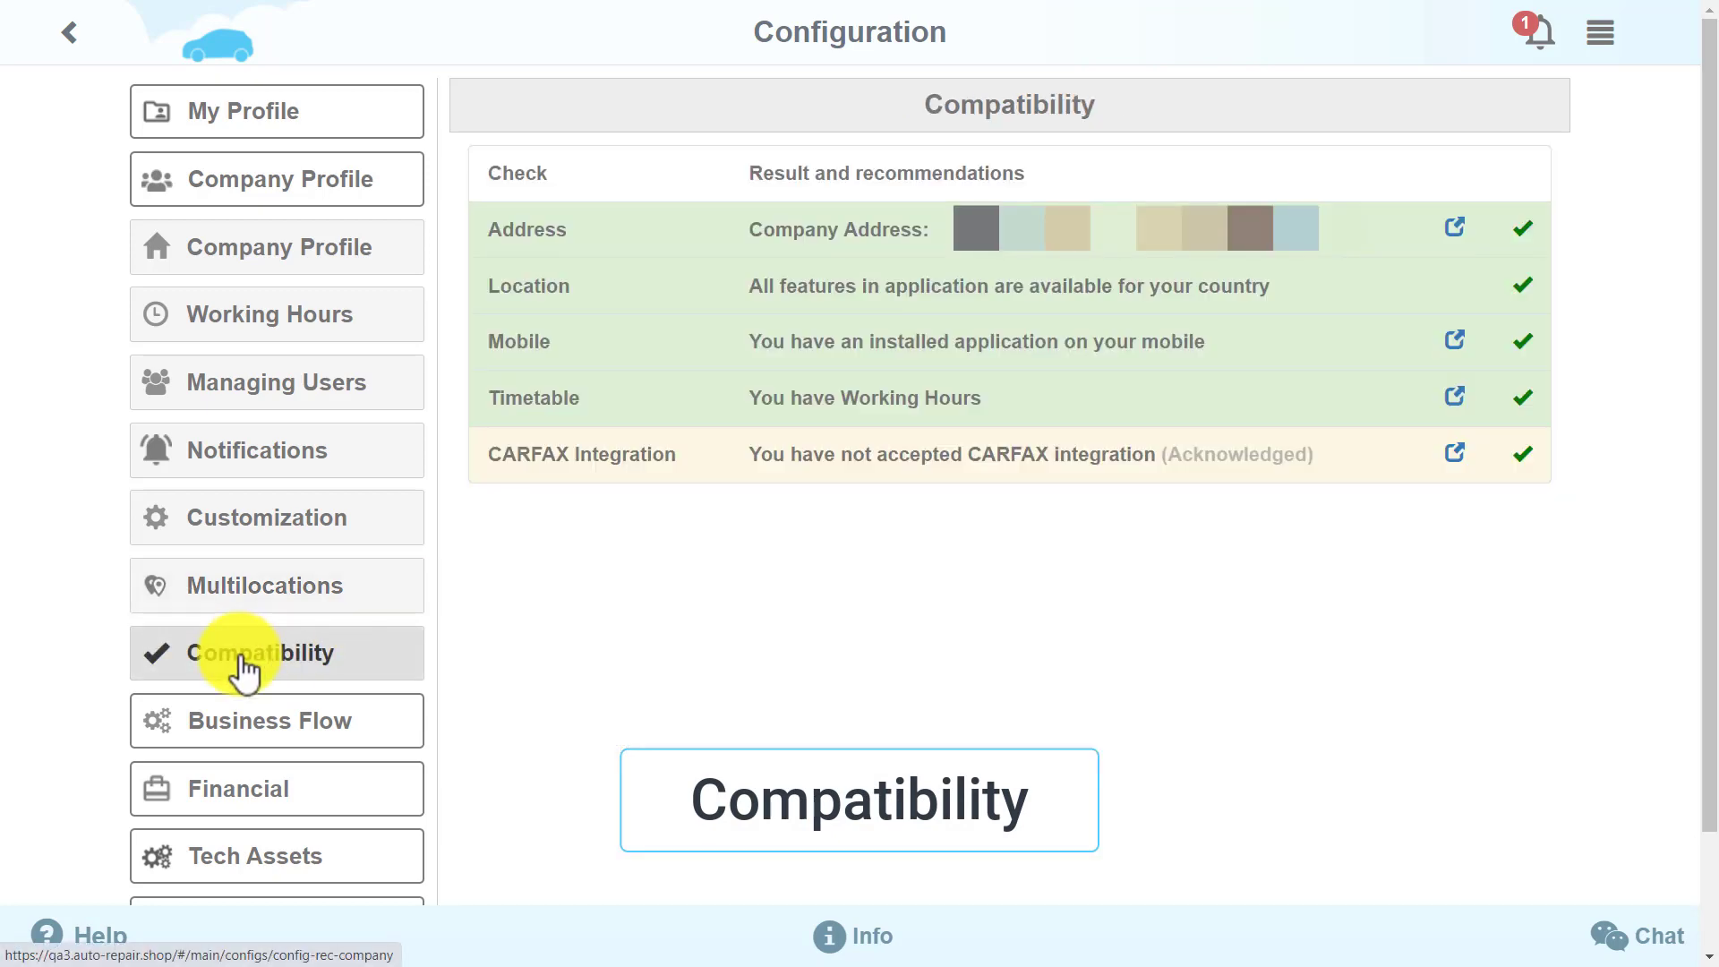
Check My Profile's compatibility results, then open the Business Flow workflow table
{"action": "left_click", "coordinate": [348, 125]}
{"action": "left_click", "coordinate": [284, 324]}
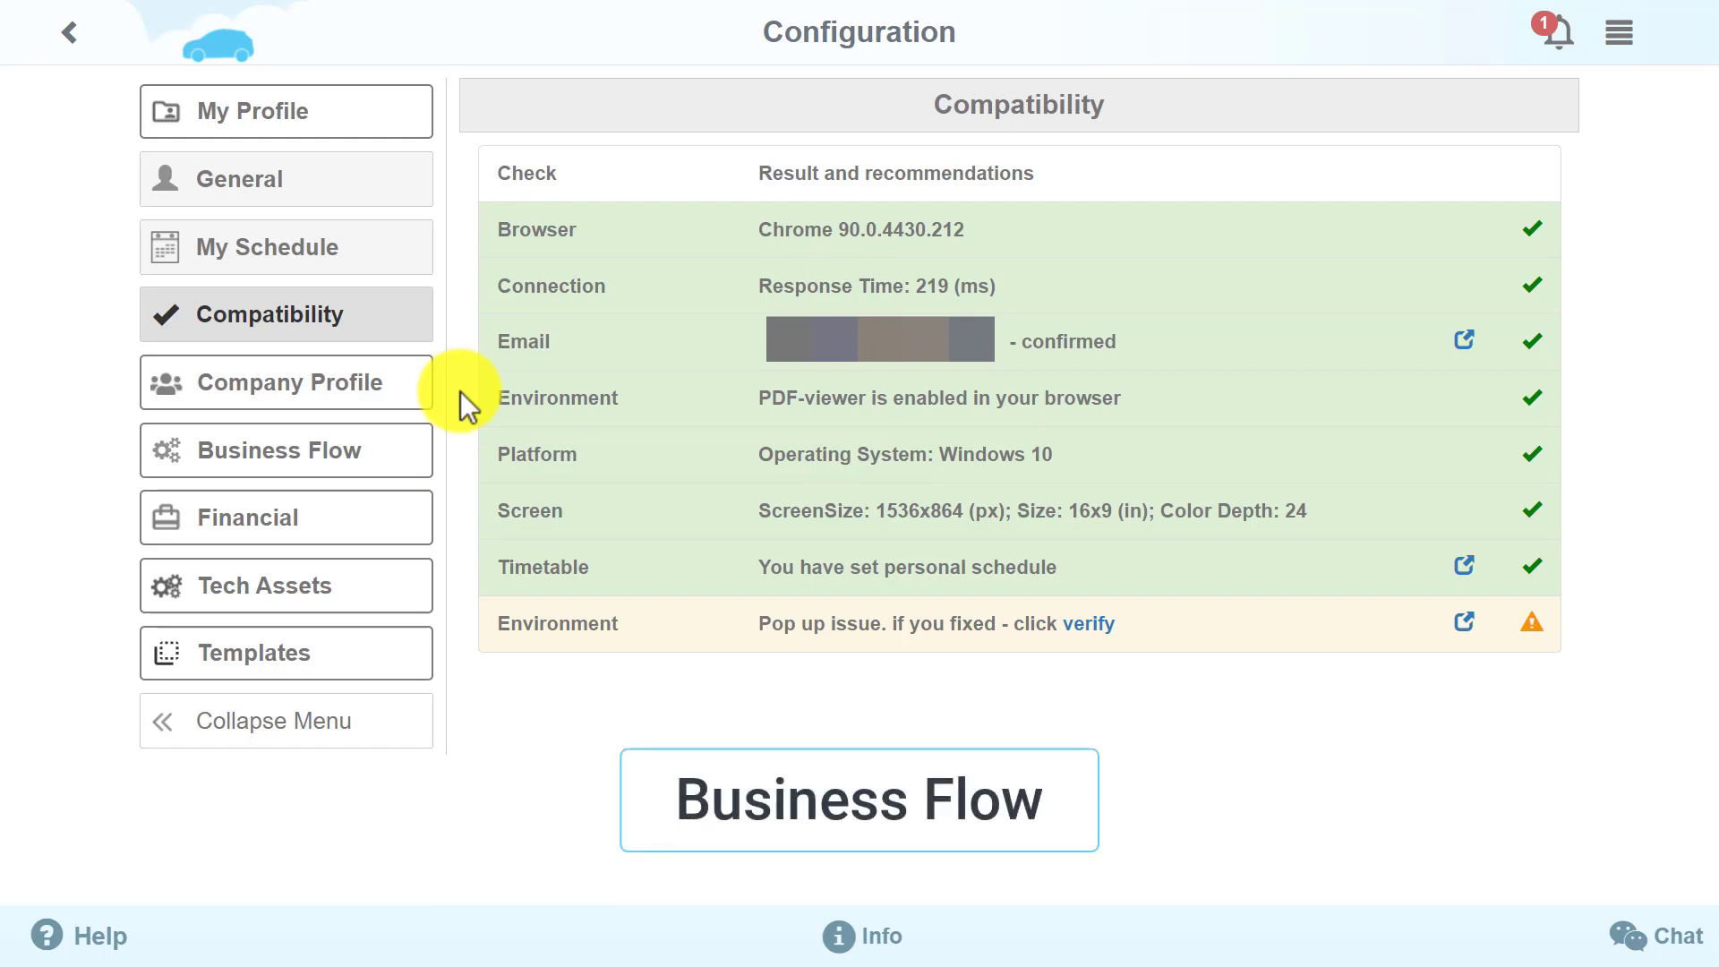
{"action": "left_click", "coordinate": [398, 453]}
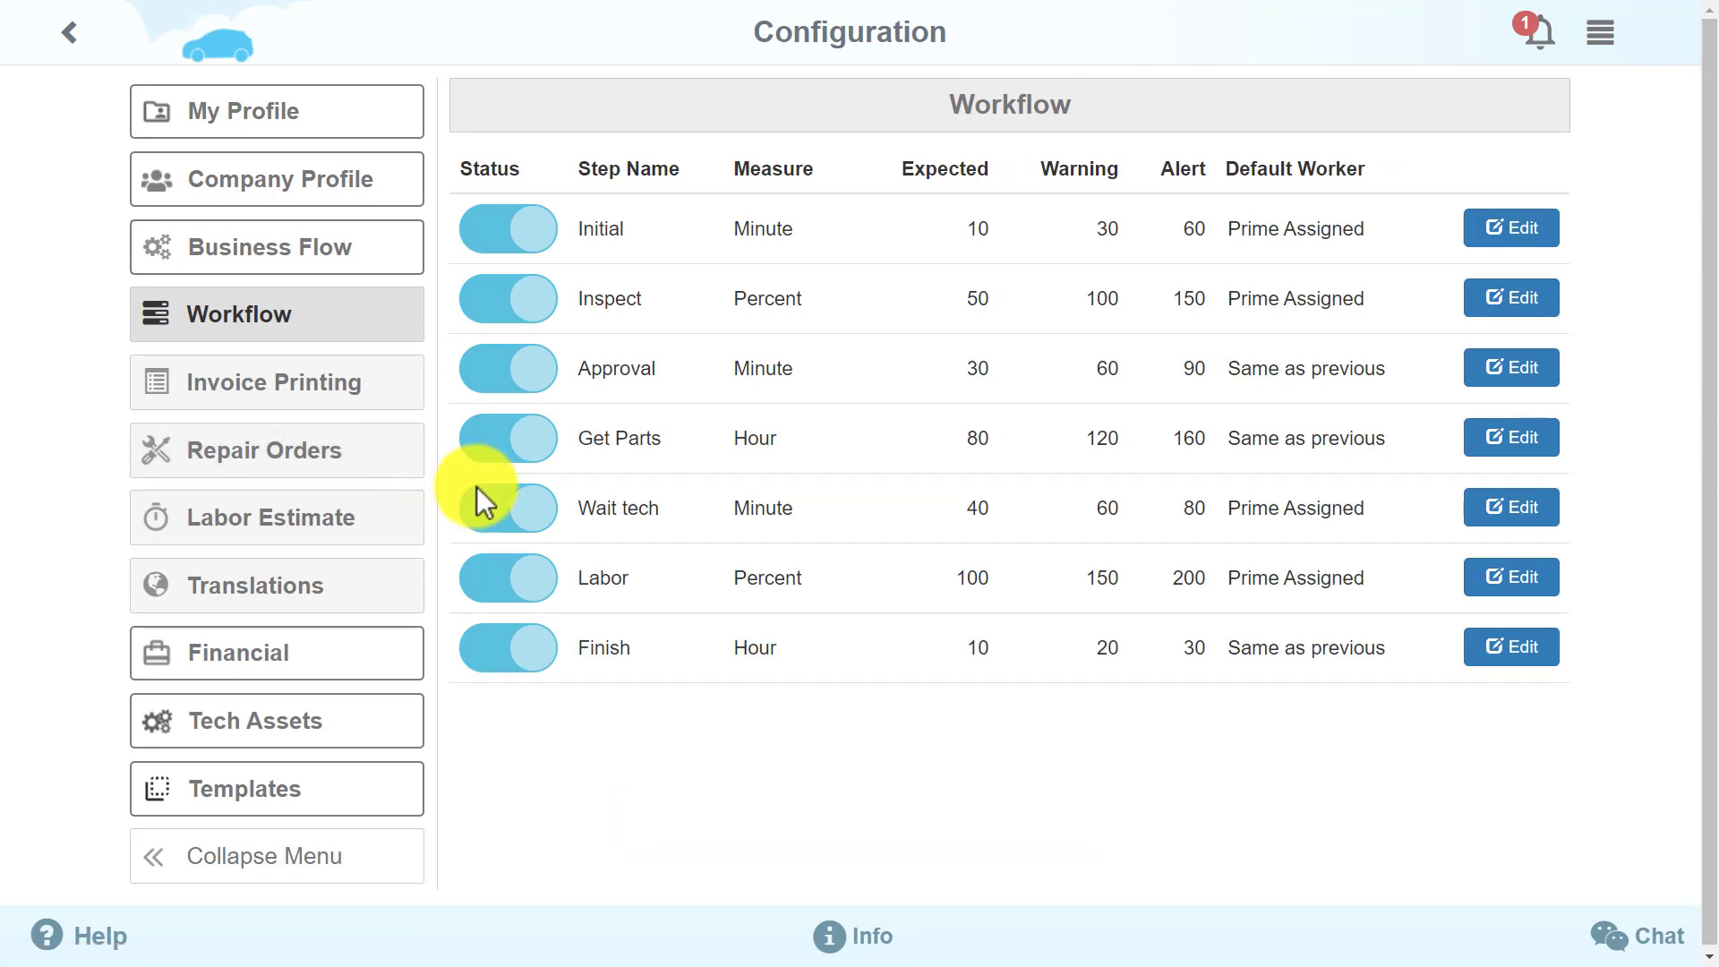
Save the Initial workflow step with Prime Assigned as its default worker (Expected 10, Warning 30, Alert 60)
{"action": "left_click", "coordinate": [1527, 233]}
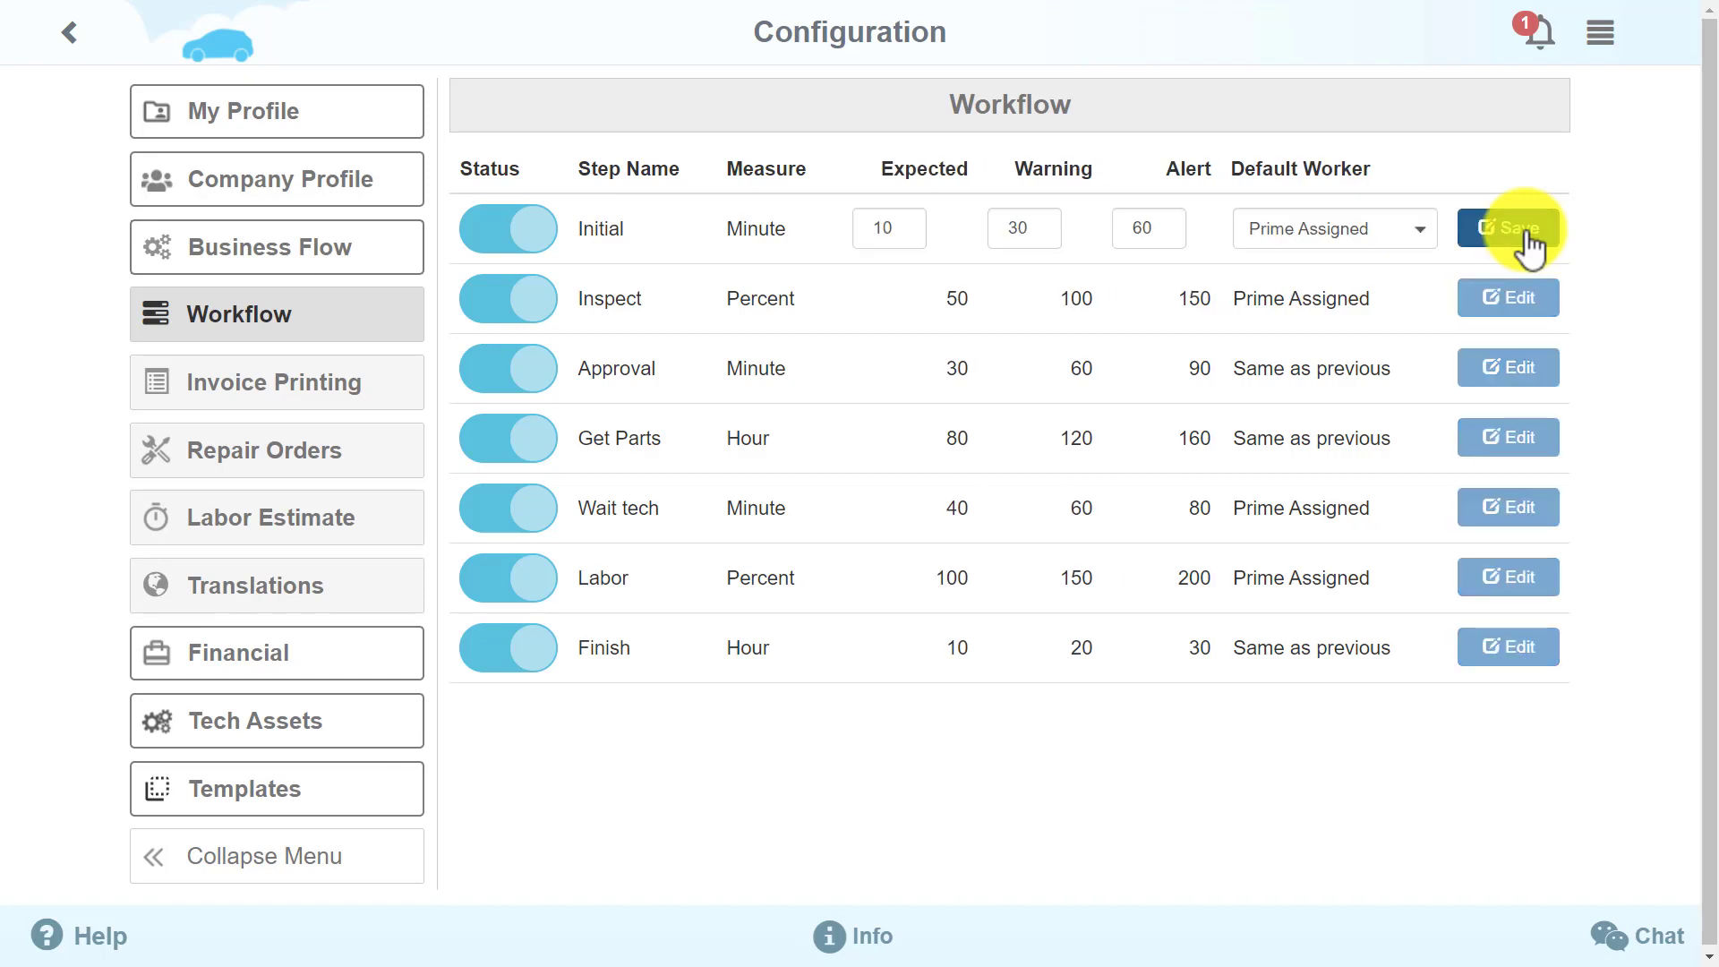
{"action": "left_click", "coordinate": [1420, 230]}
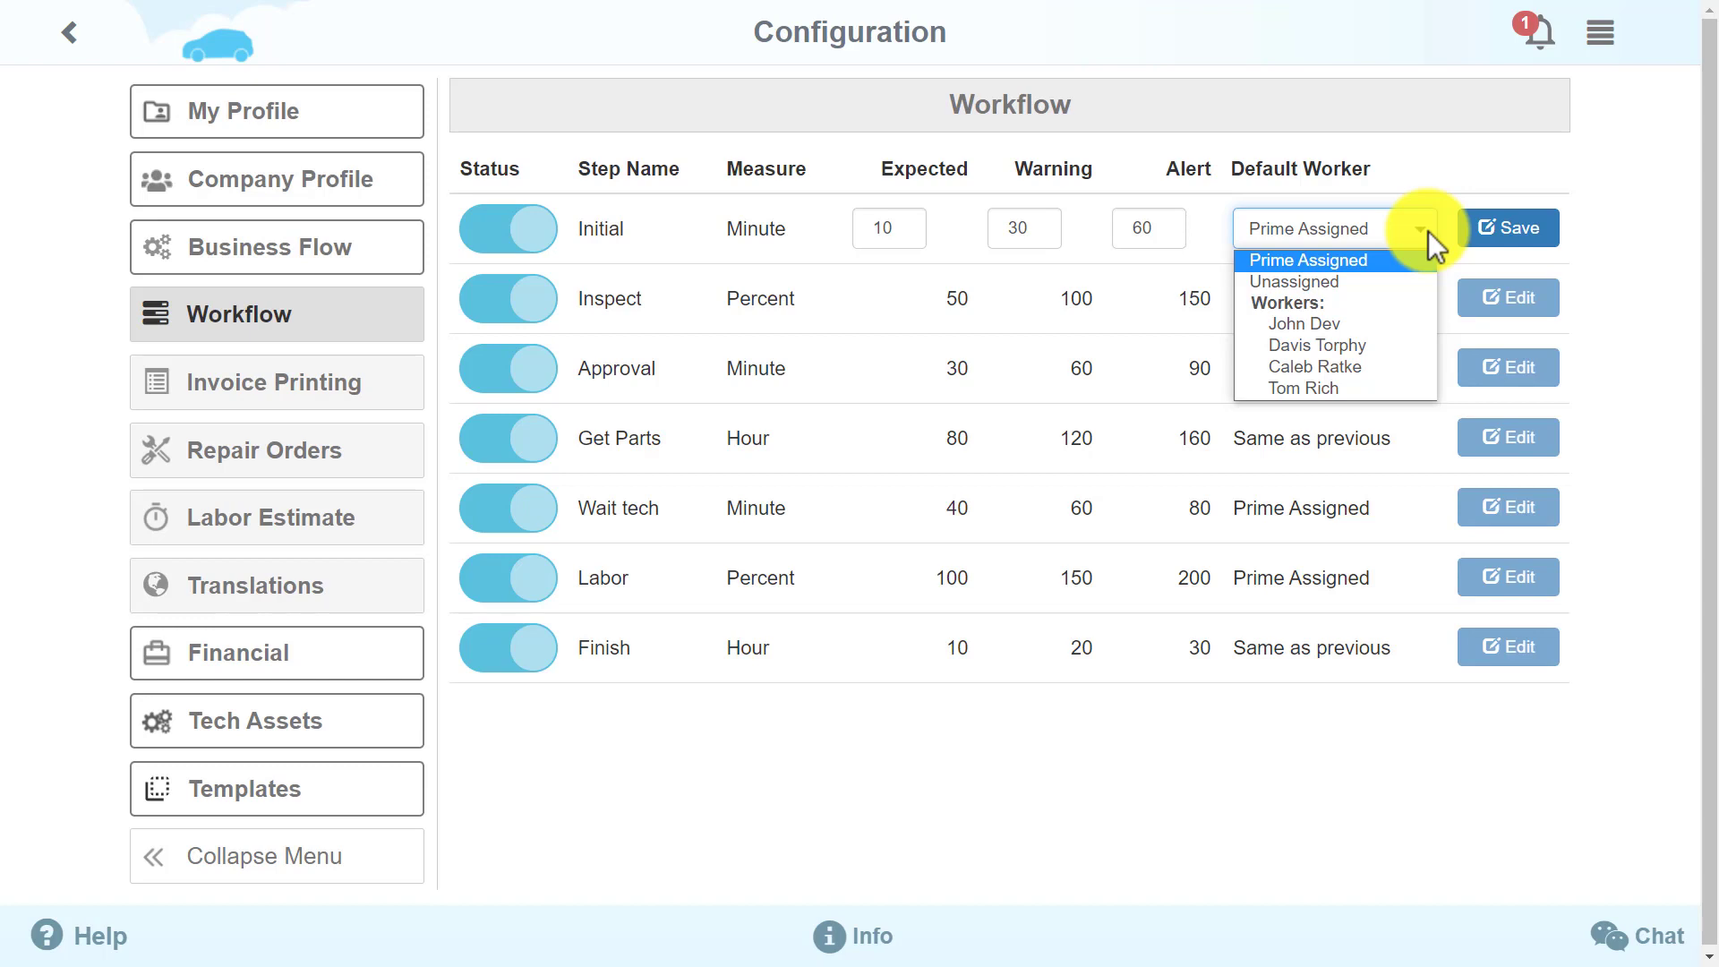
{"action": "left_click", "coordinate": [1427, 231]}
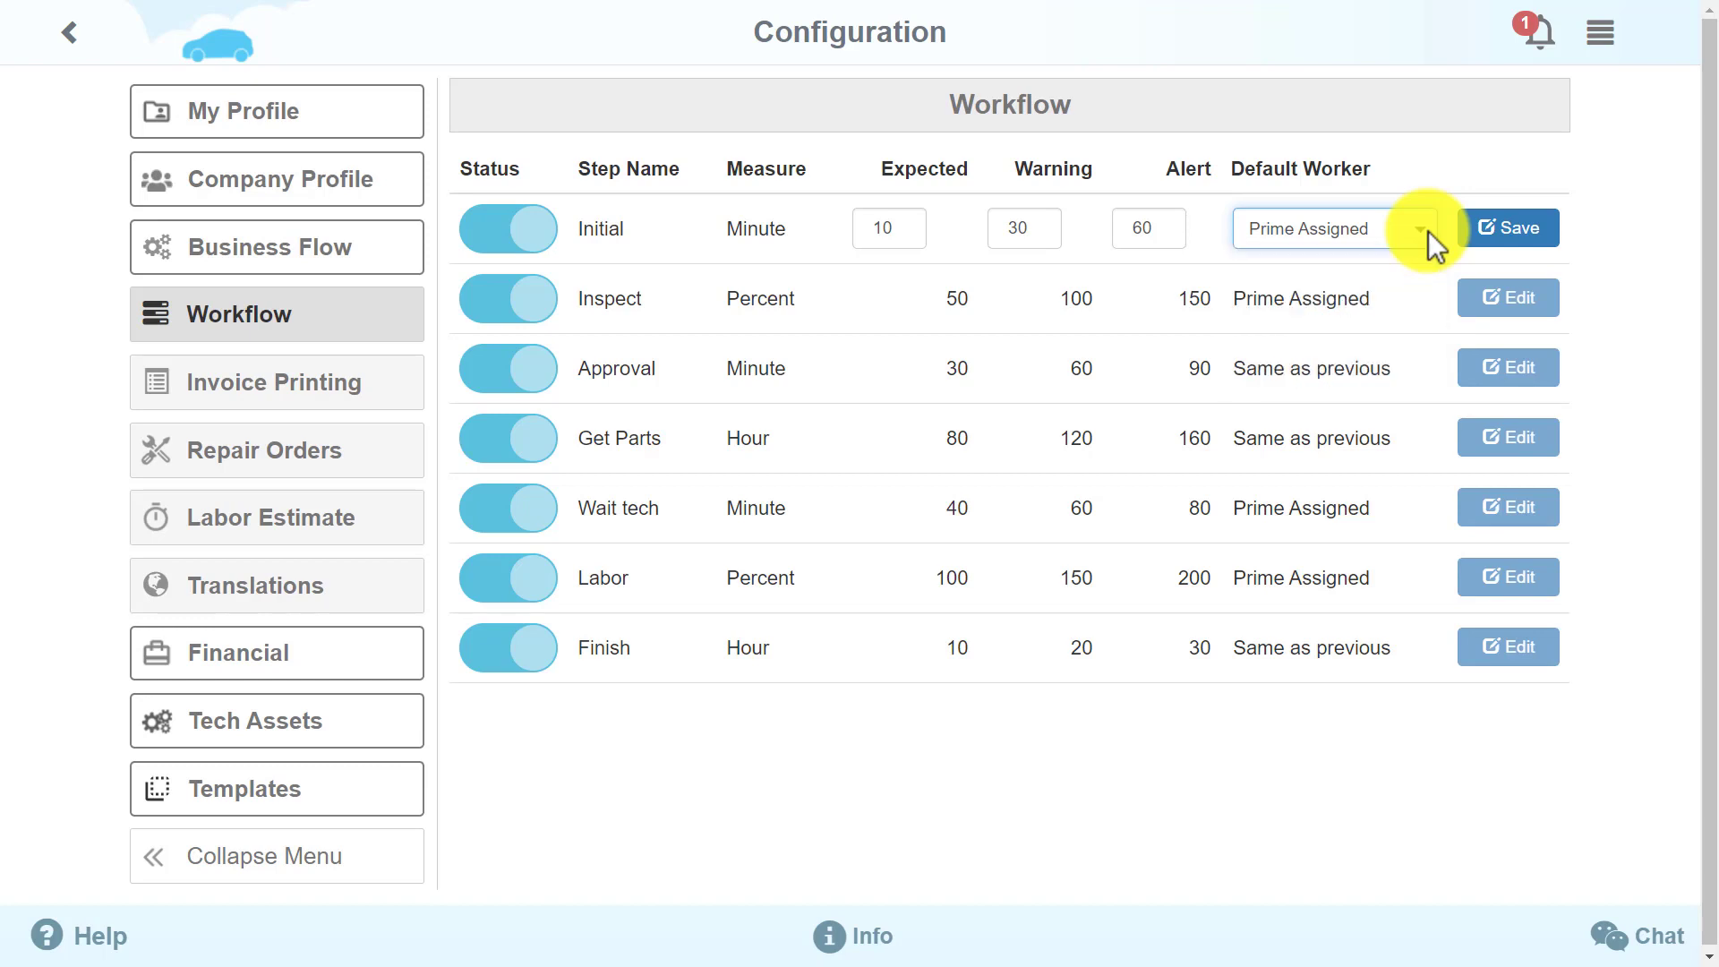
{"action": "left_click", "coordinate": [1556, 238]}
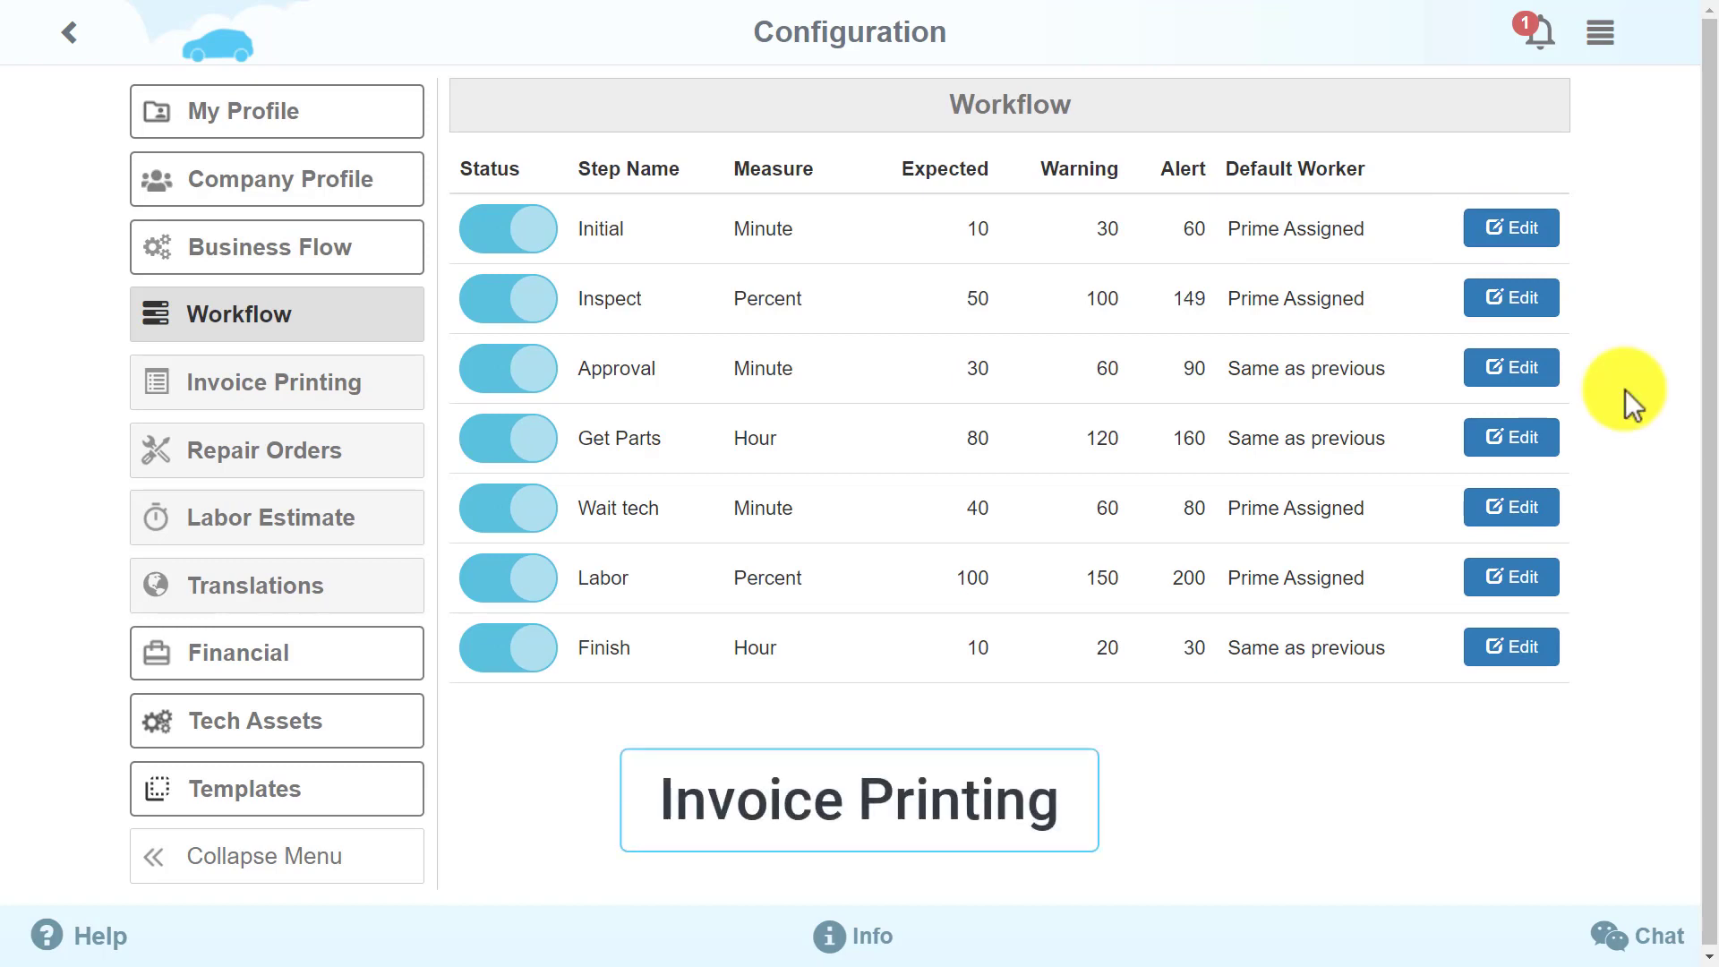
Open Invoice Printing and preview the second, then the first invoice template
{"action": "left_click", "coordinate": [390, 412]}
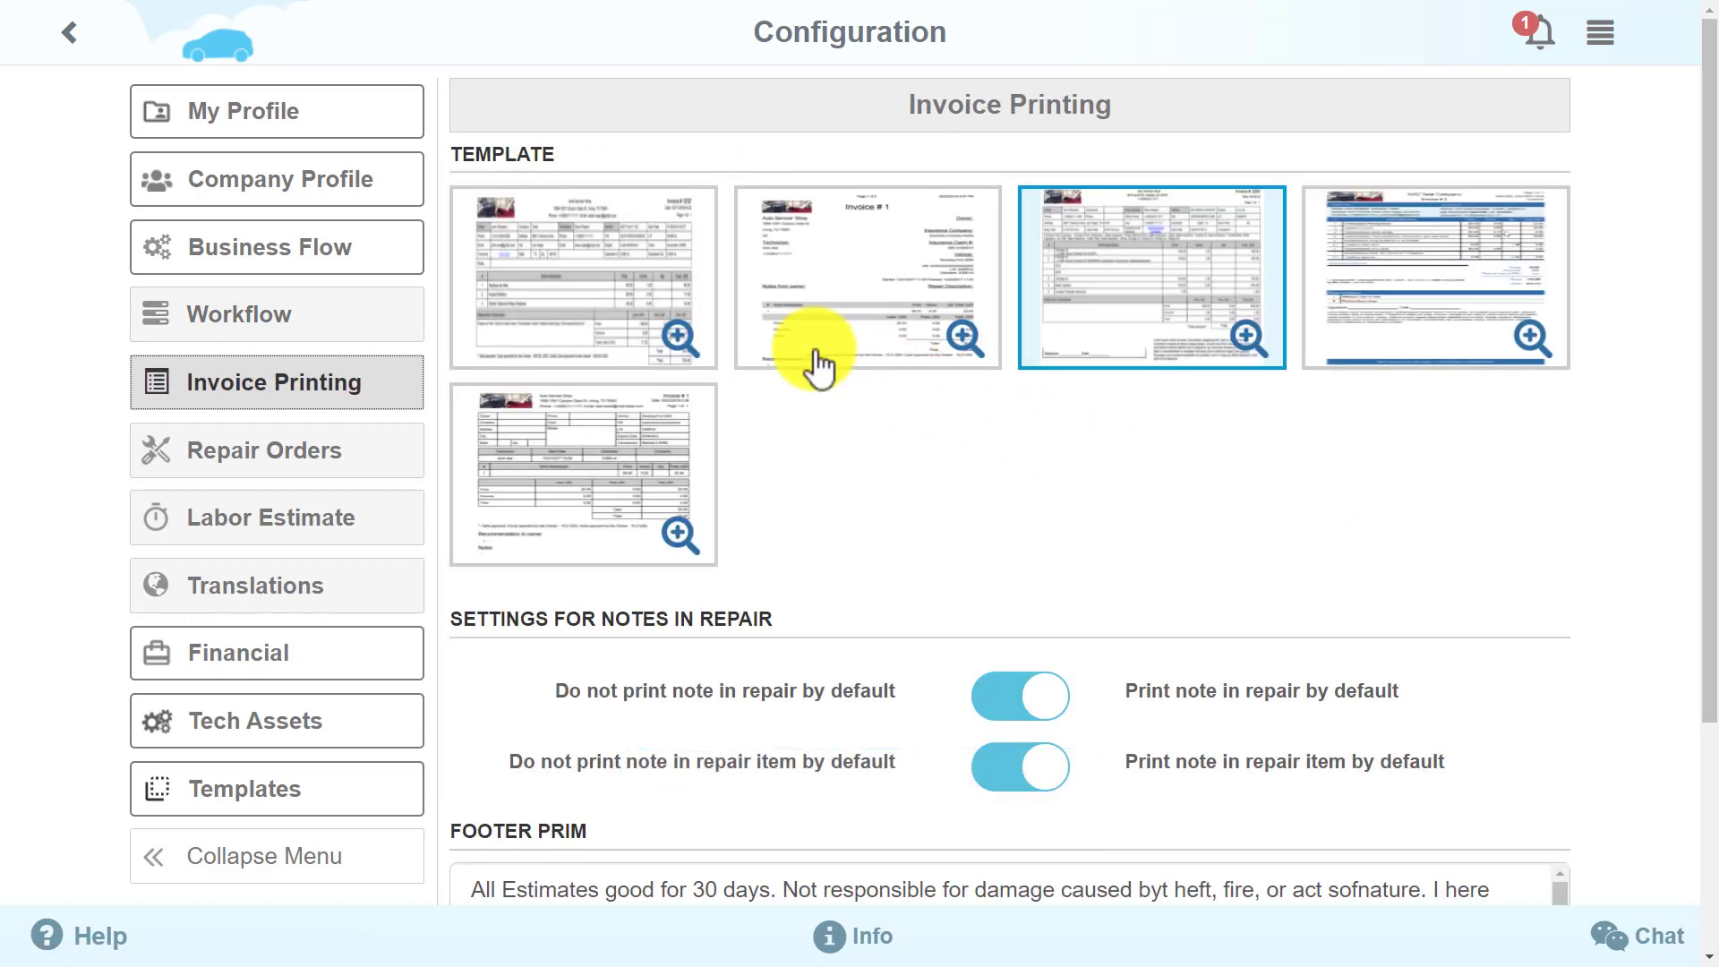
{"action": "left_click", "coordinate": [815, 362]}
{"action": "left_click", "coordinate": [553, 350]}
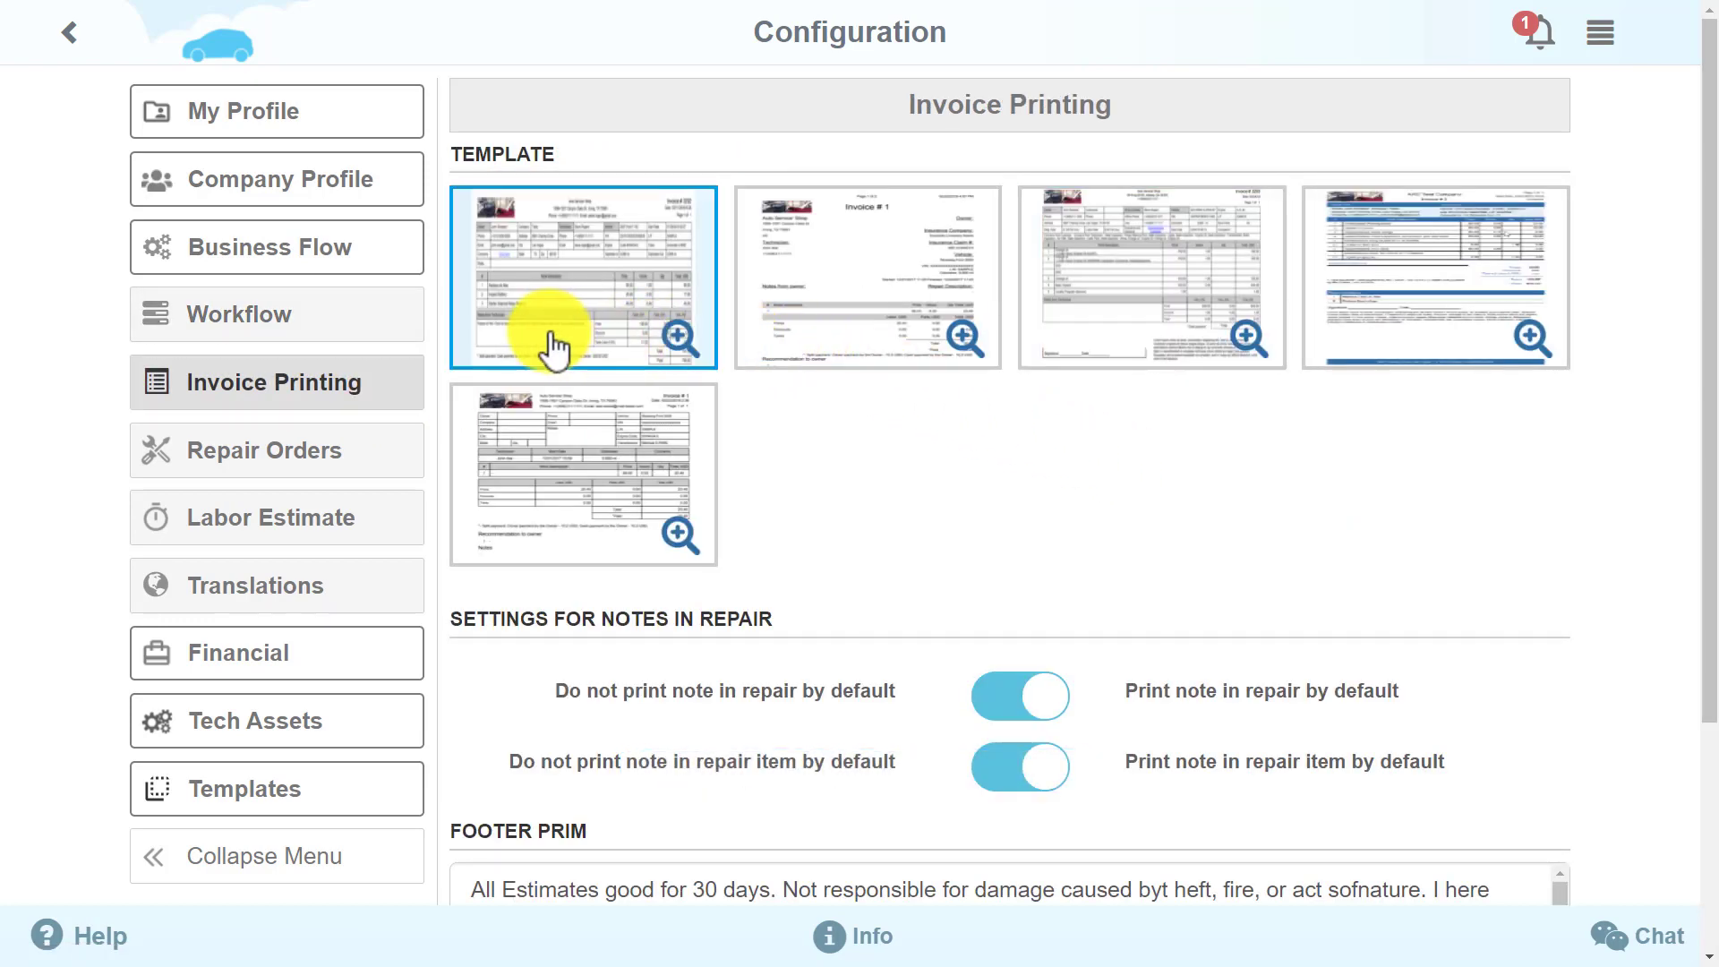
{"action": "left_click_drag", "start_coordinate": [1708, 194], "coordinate": [1680, 411]}
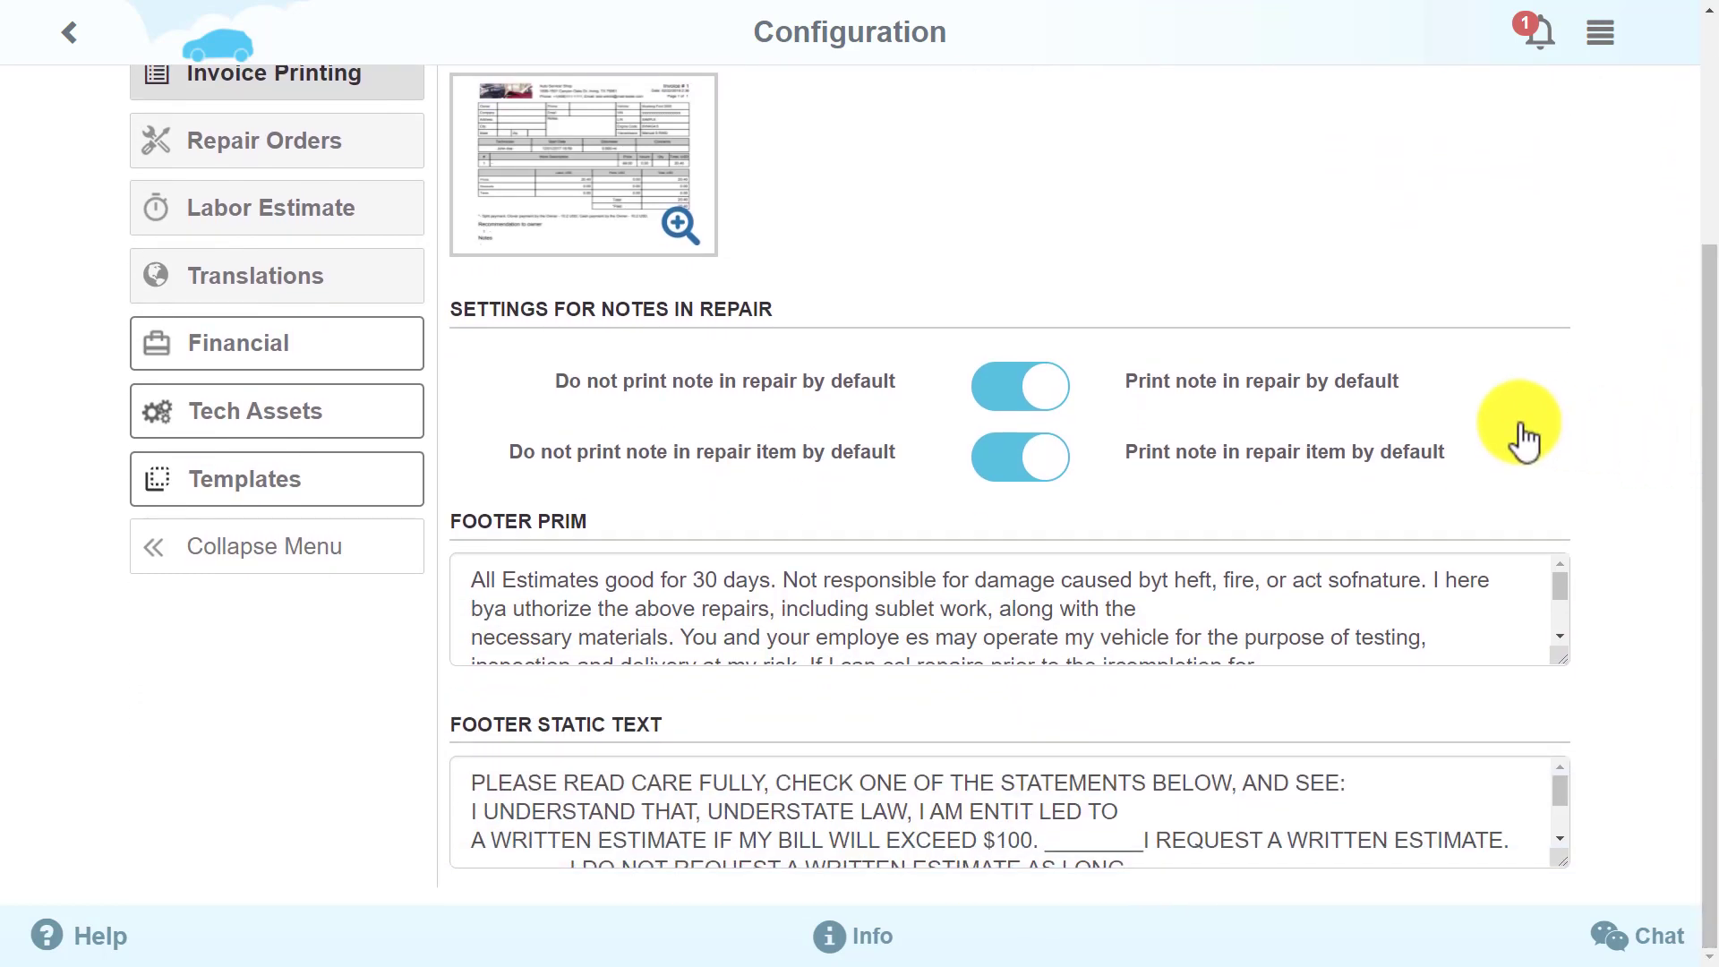
Turn off default printing of notes in repairs and repair items, then review the Footer Prim text
{"action": "left_click", "coordinate": [1016, 386]}
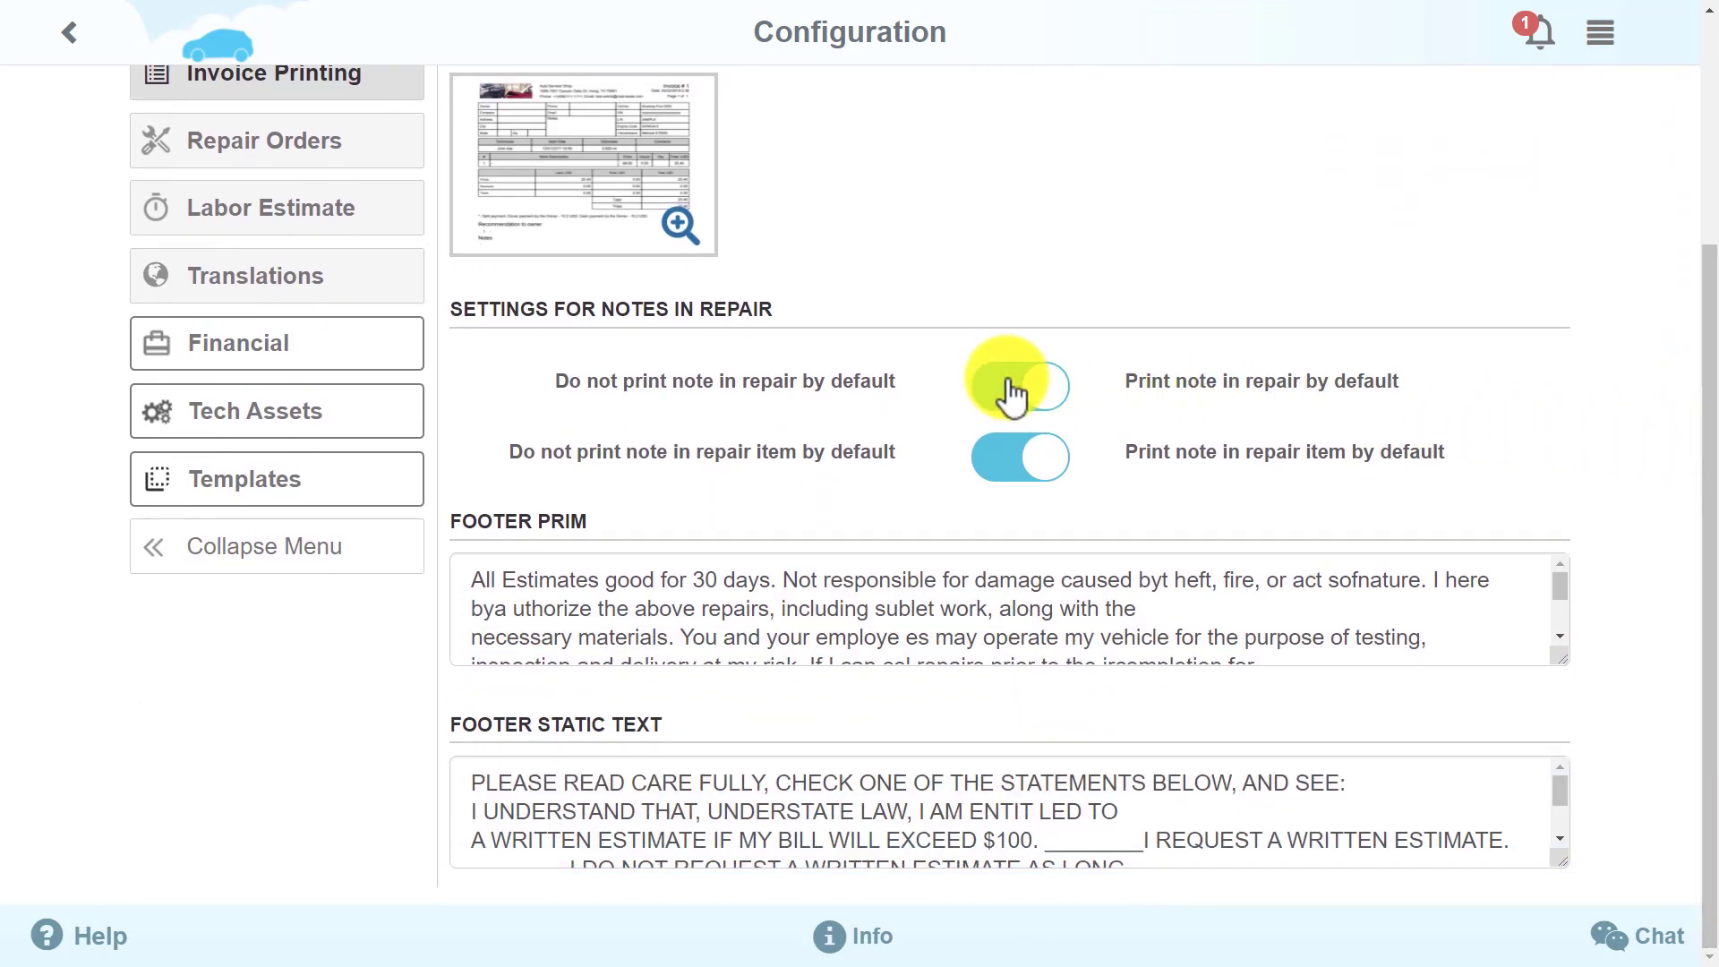
{"action": "left_click", "coordinate": [1010, 460]}
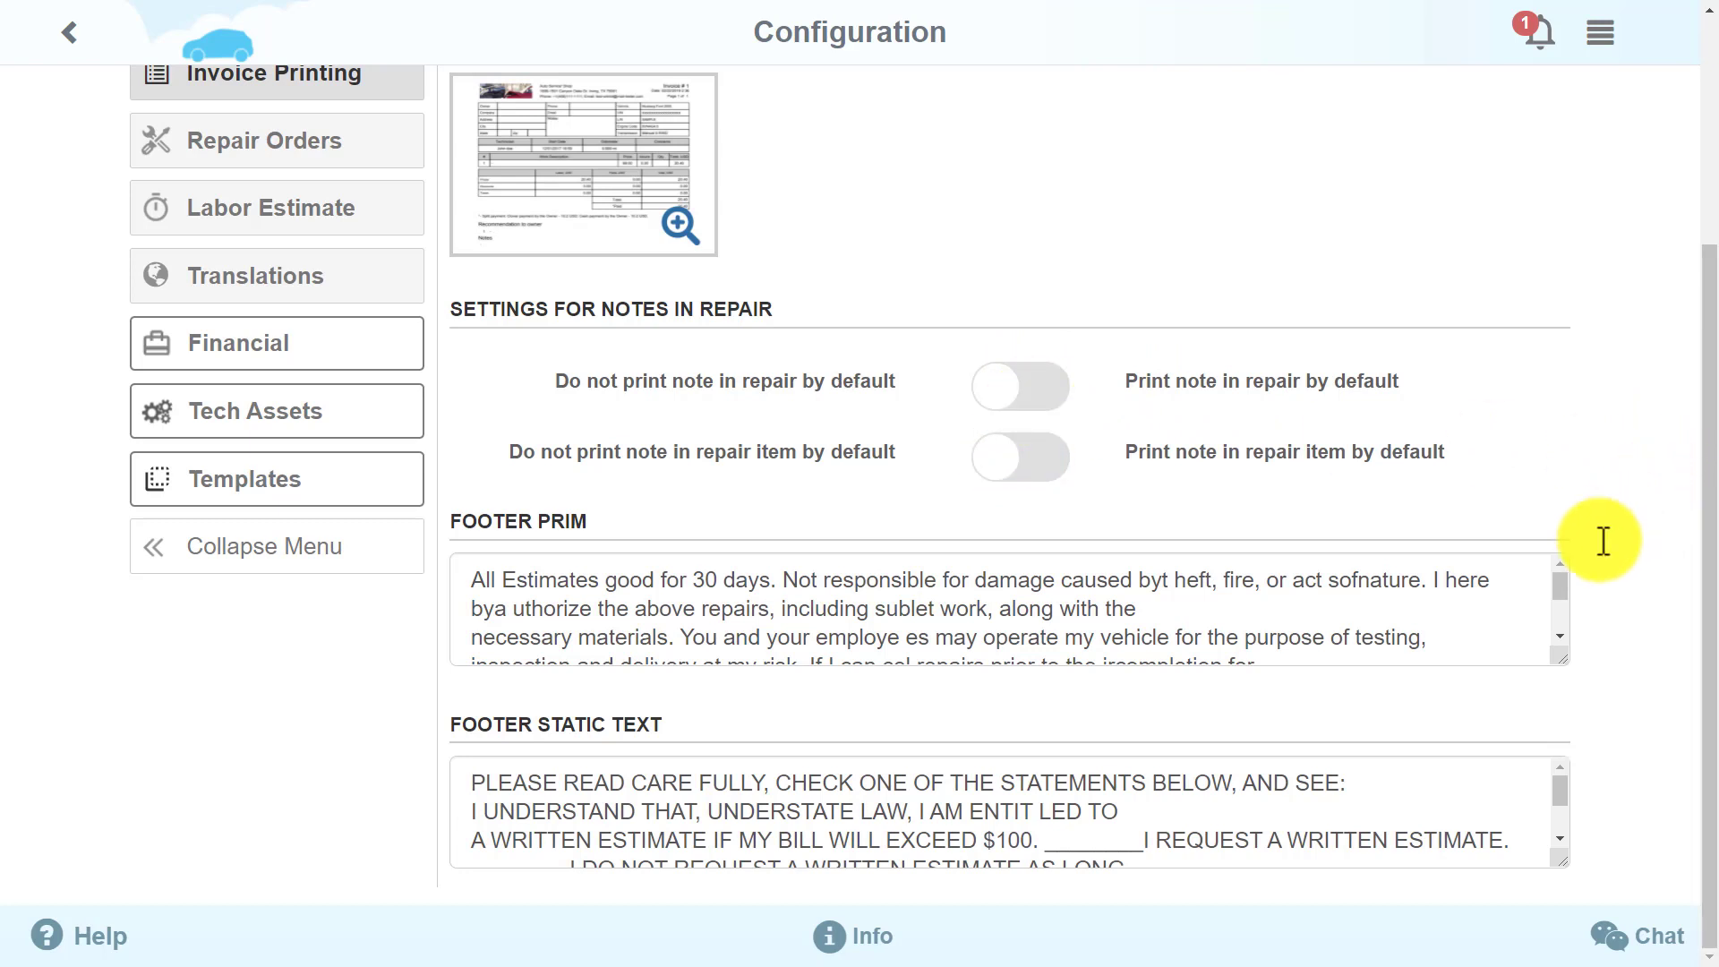
{"action": "left_click_drag", "start_coordinate": [1554, 591], "coordinate": [1555, 618]}
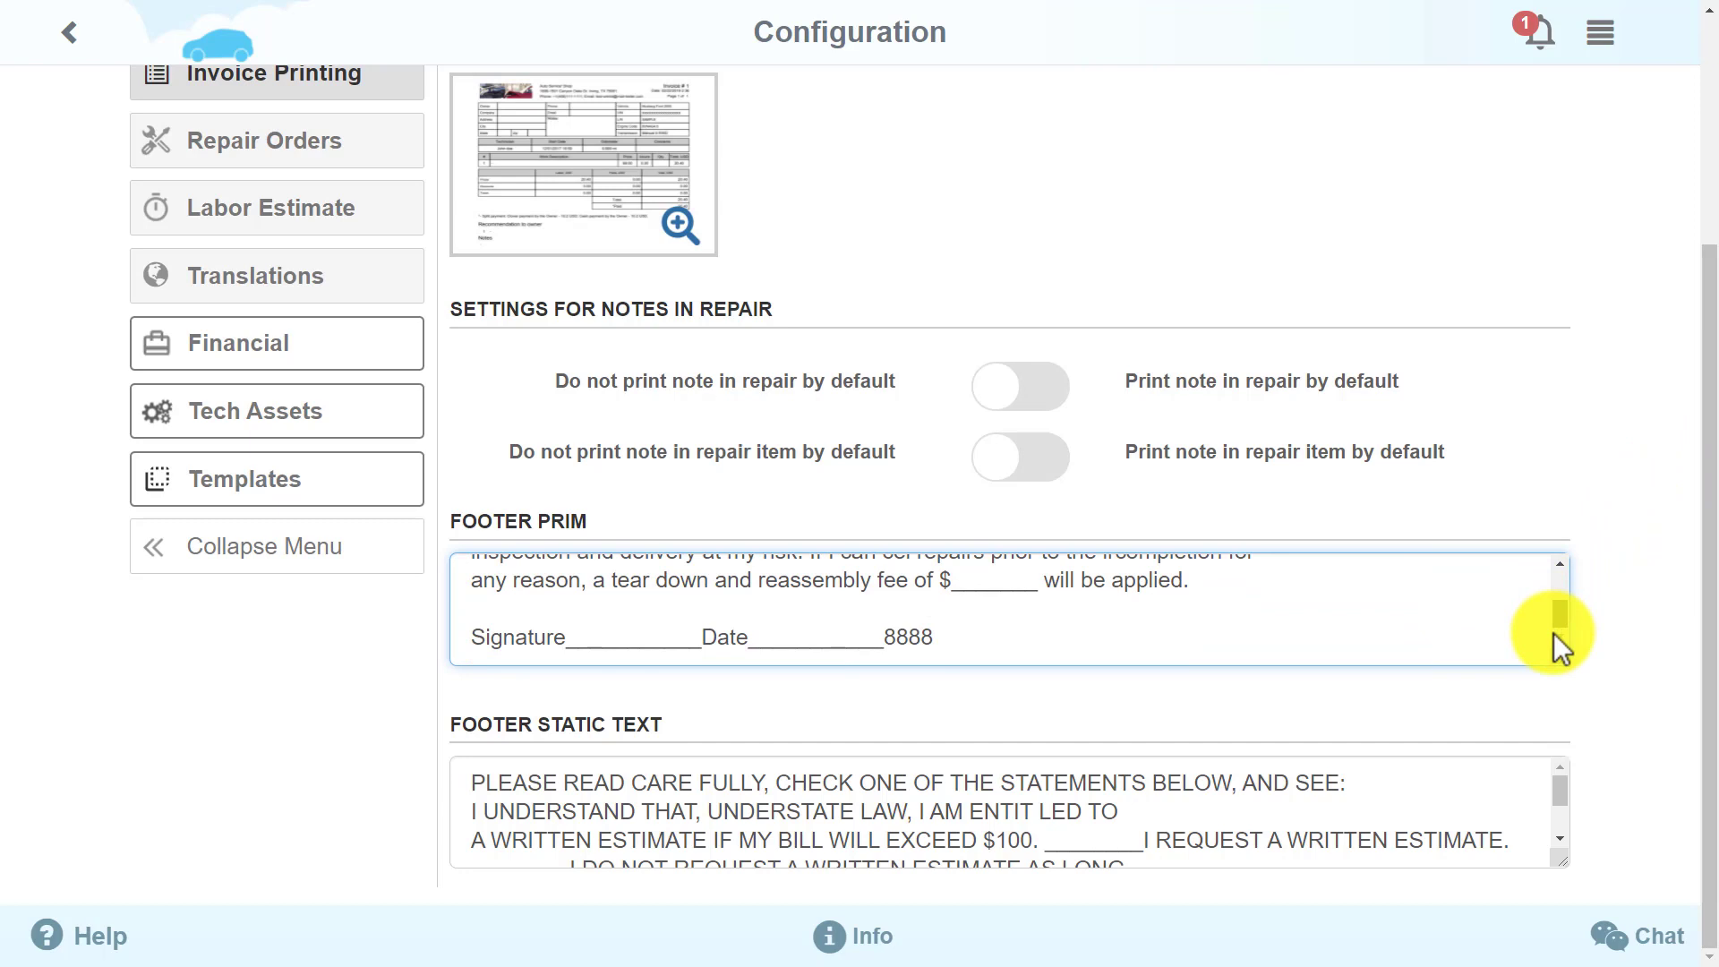
{"action": "left_click_drag", "start_coordinate": [1554, 610], "coordinate": [1556, 568]}
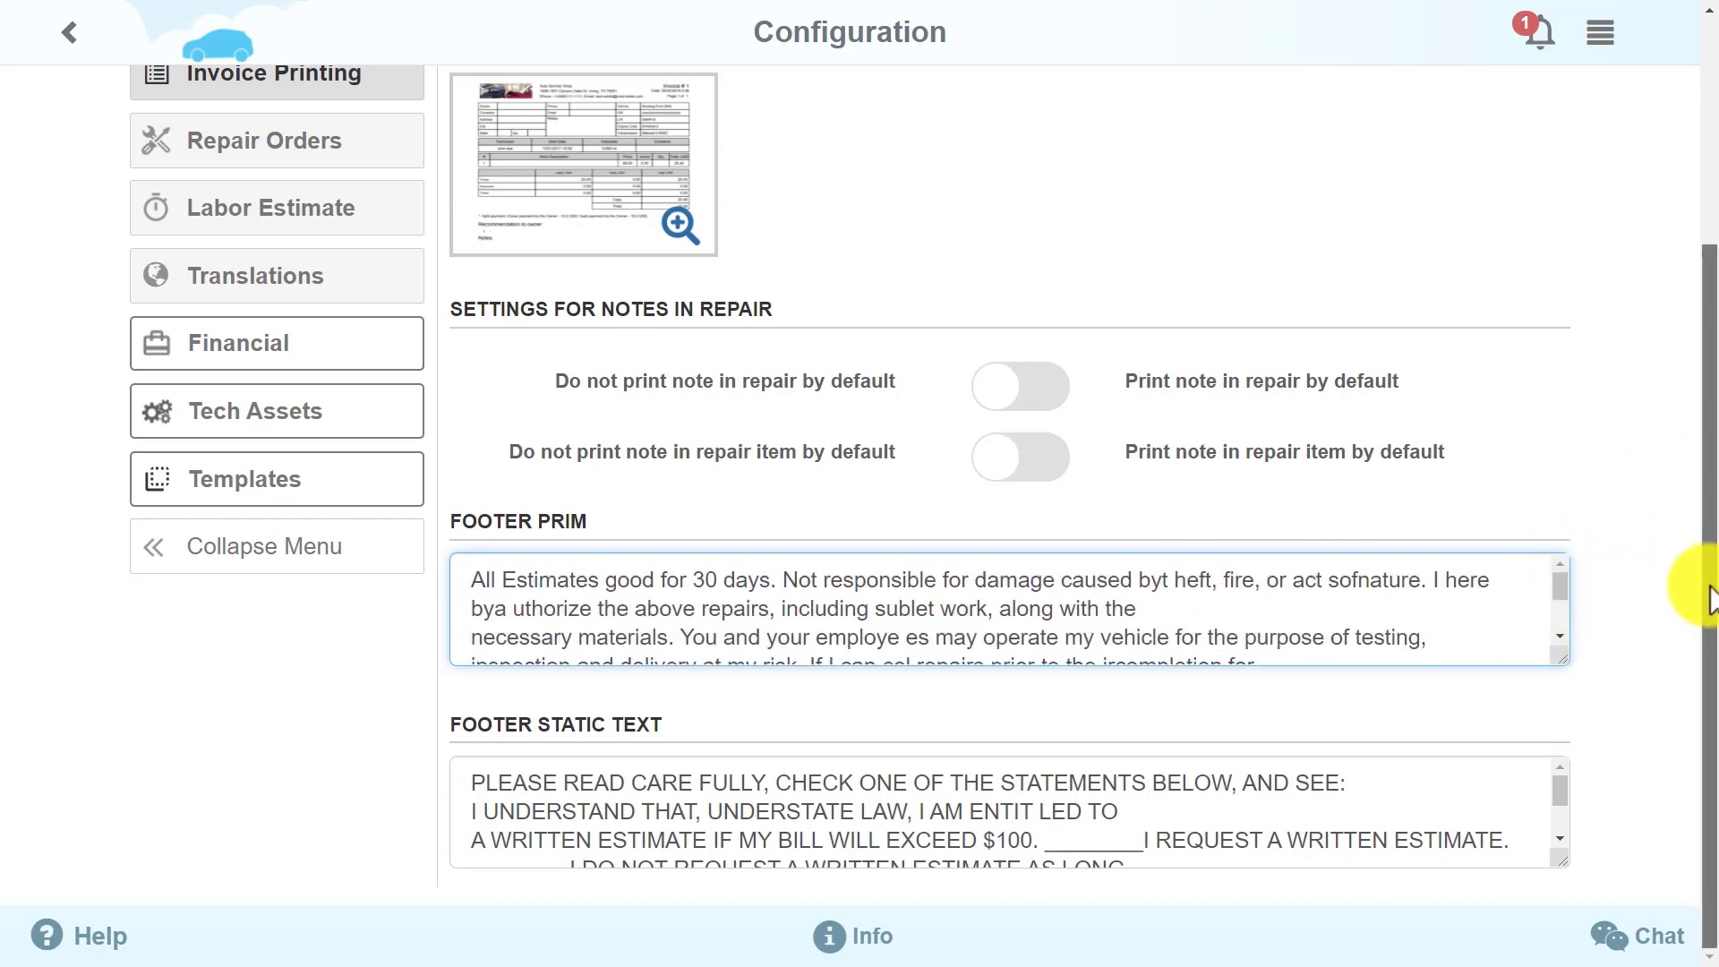
{"action": "left_click_drag", "start_coordinate": [1708, 583], "coordinate": [1699, 324]}
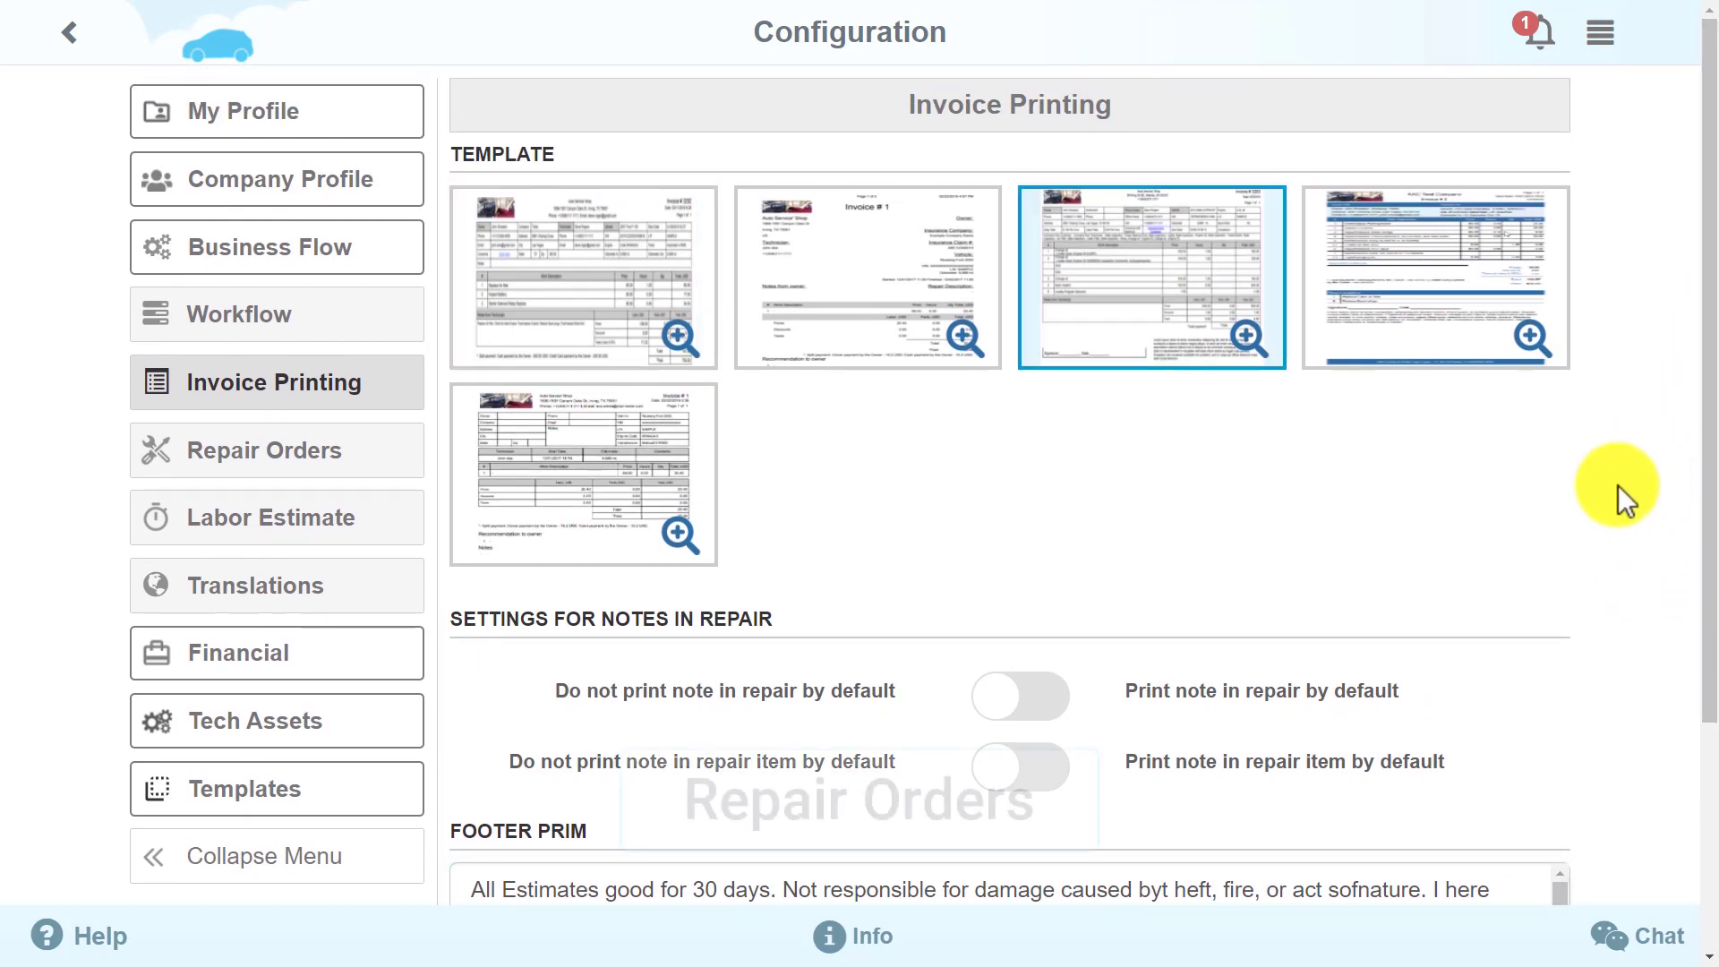
{"action": "left_click", "coordinate": [298, 476]}
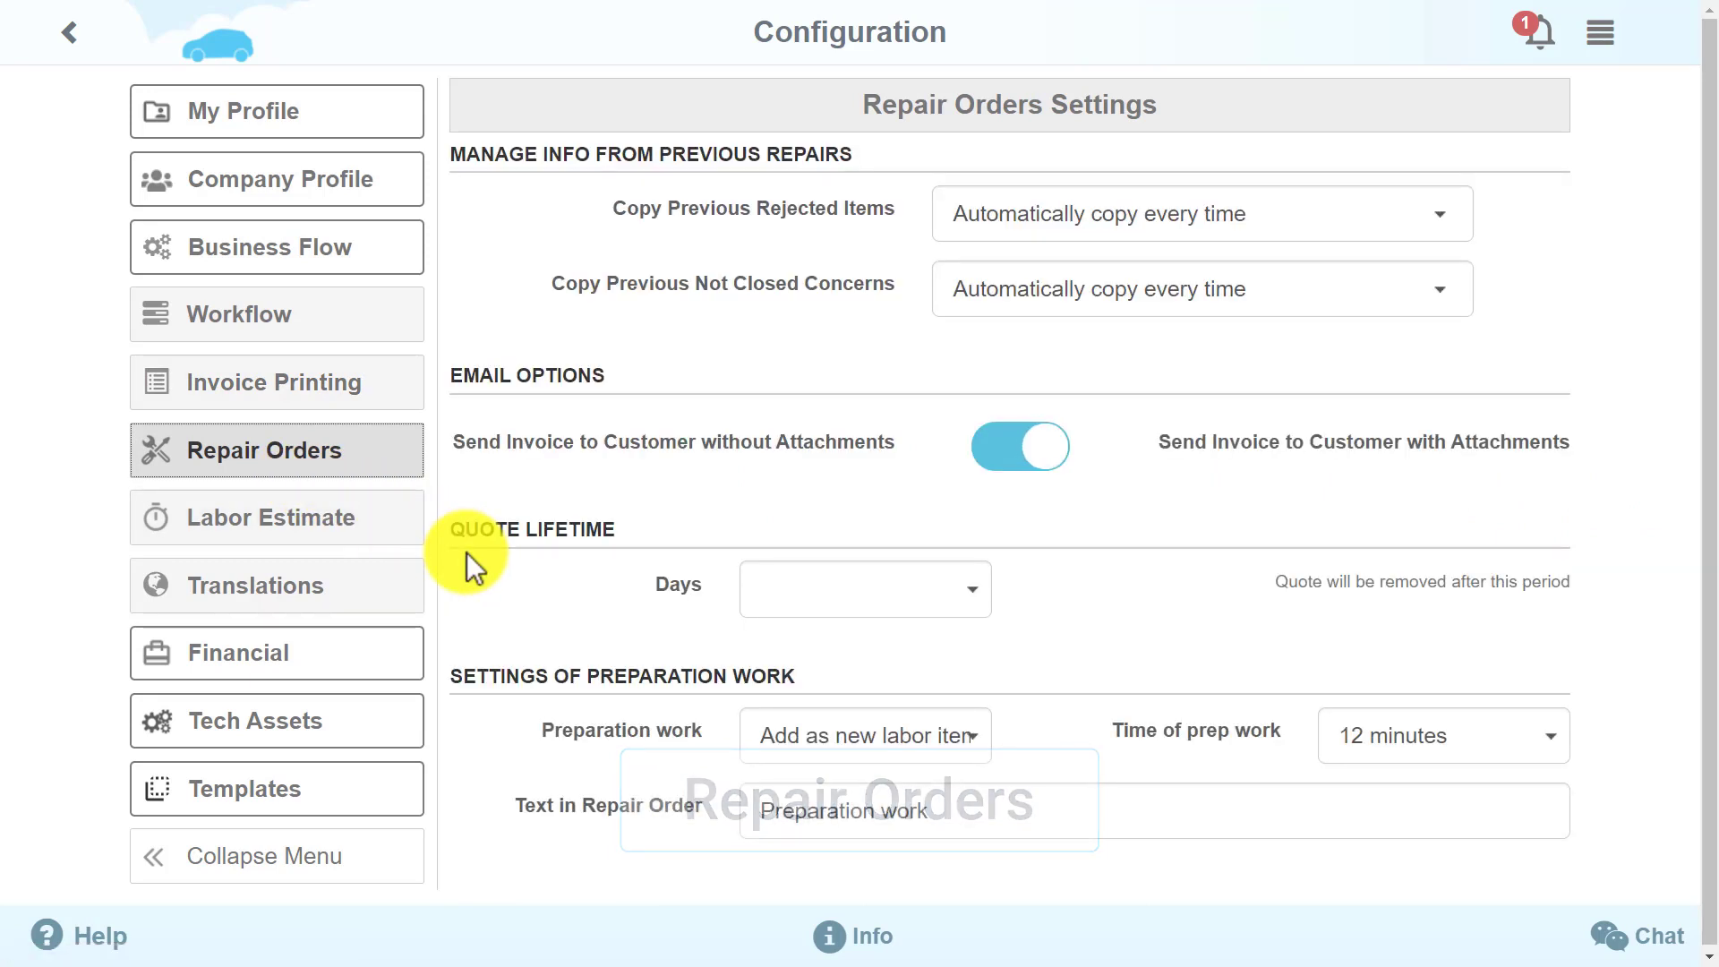
{"action": "left_click", "coordinate": [1378, 217]}
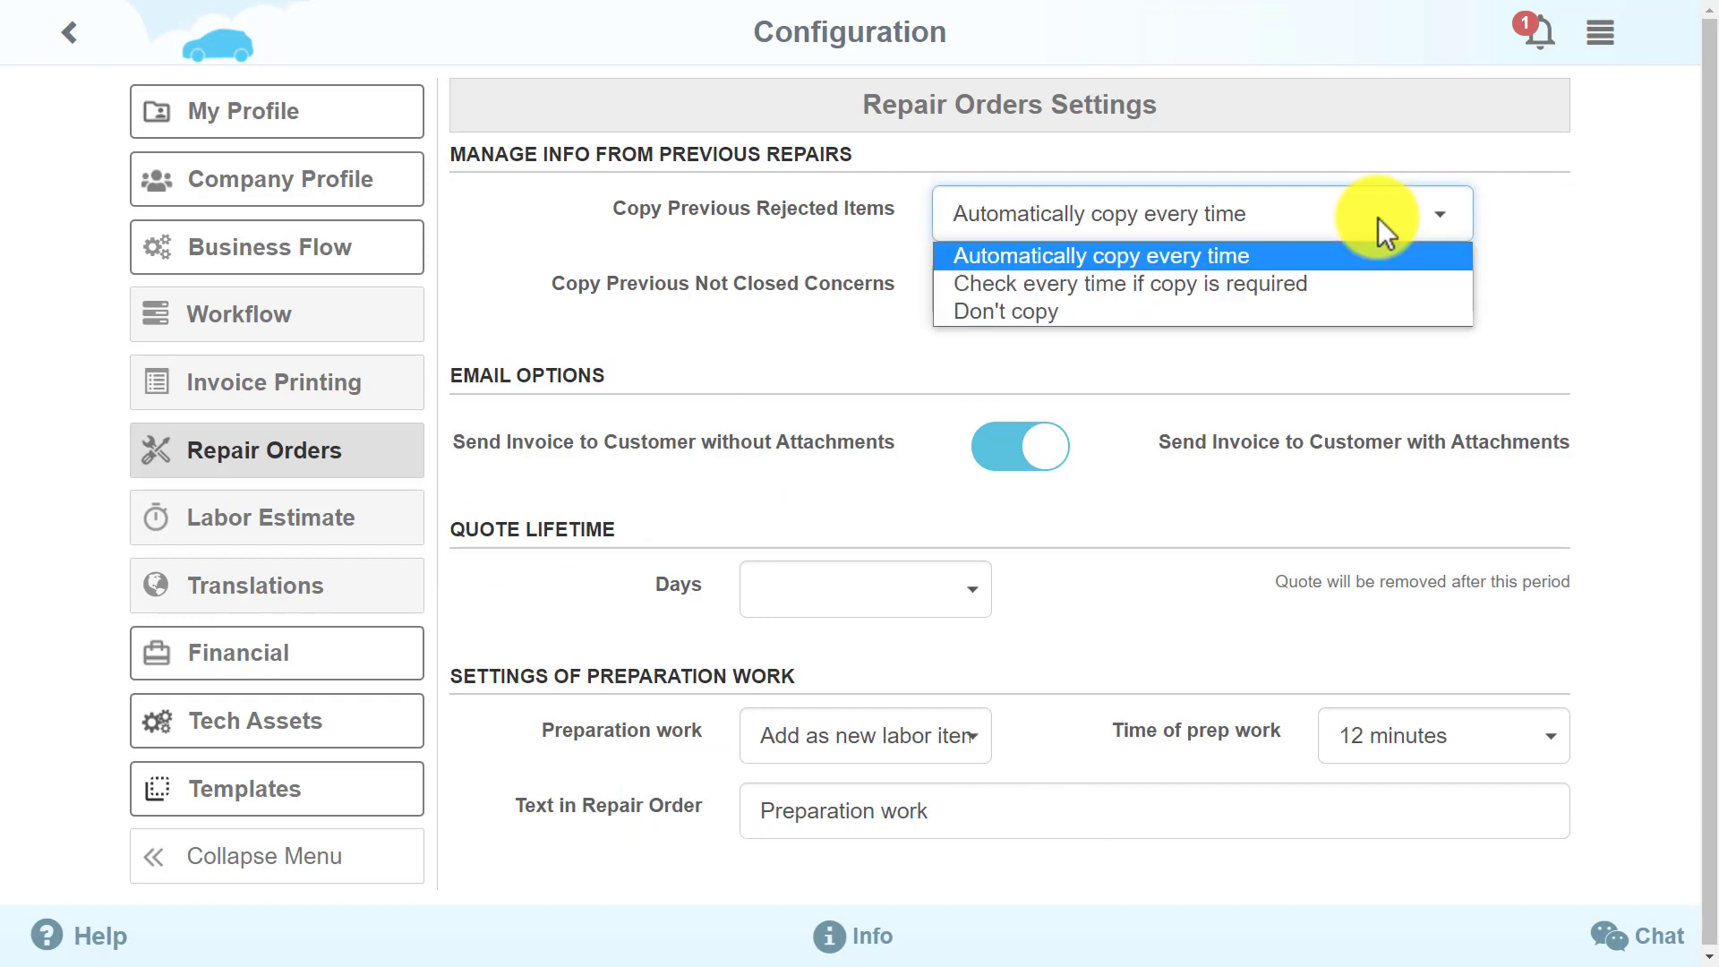
{"action": "left_click", "coordinate": [1378, 217]}
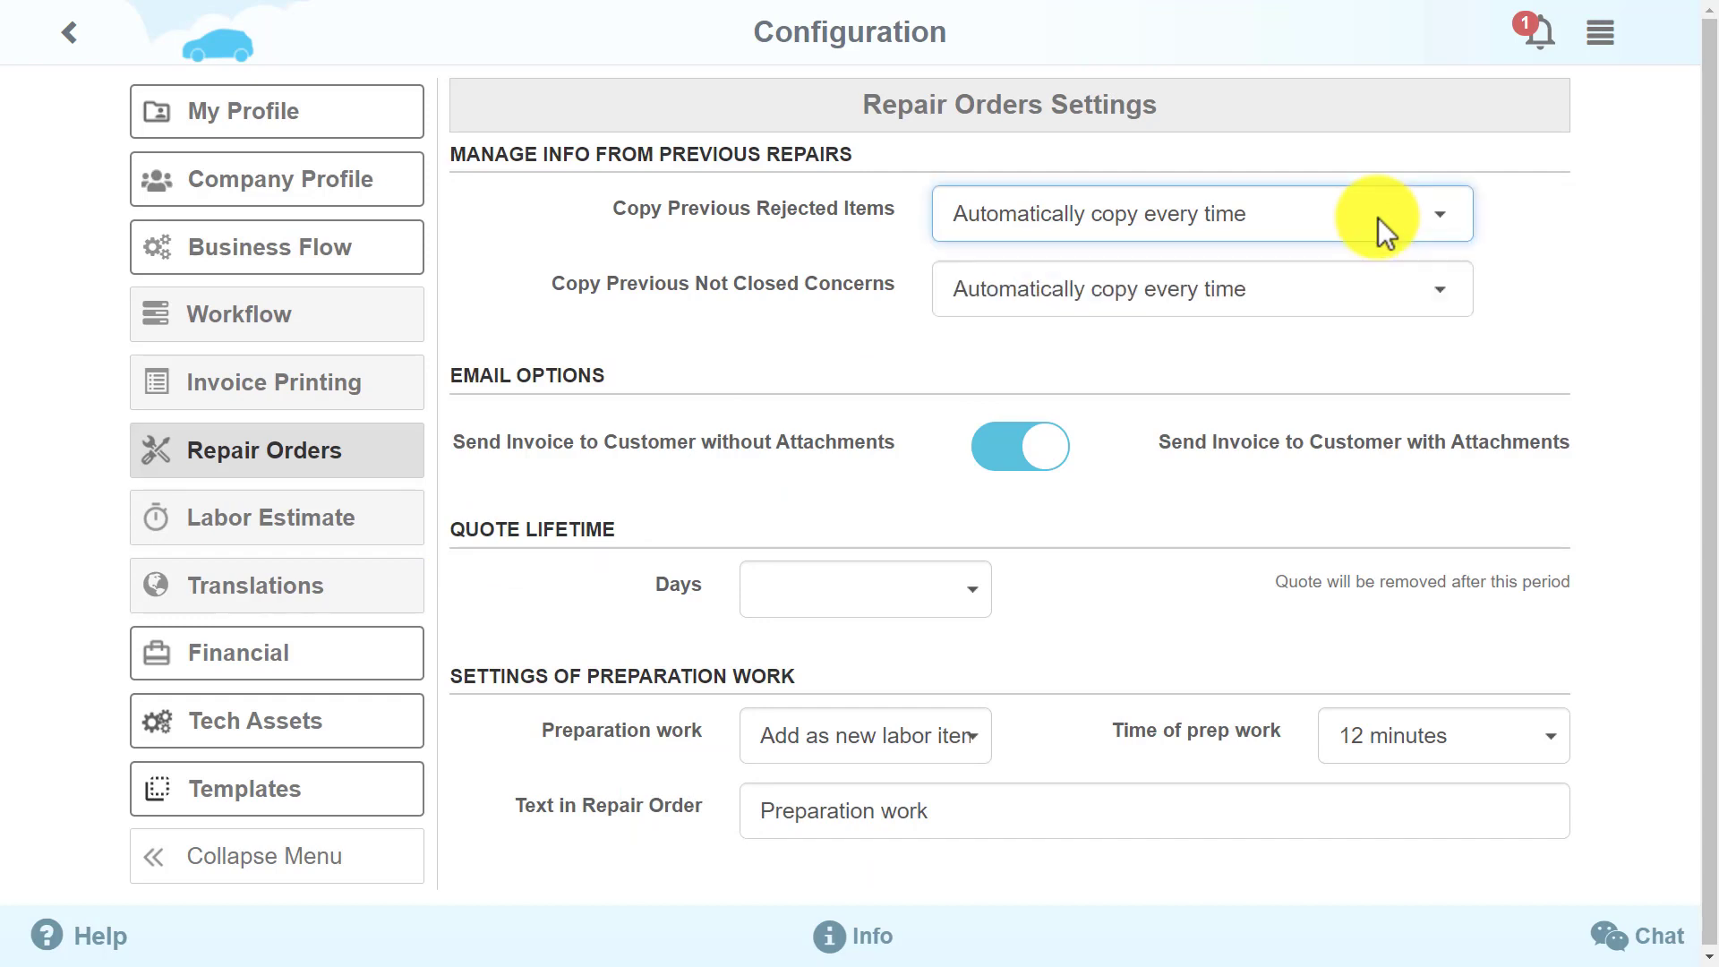
{"action": "left_click", "coordinate": [1404, 298]}
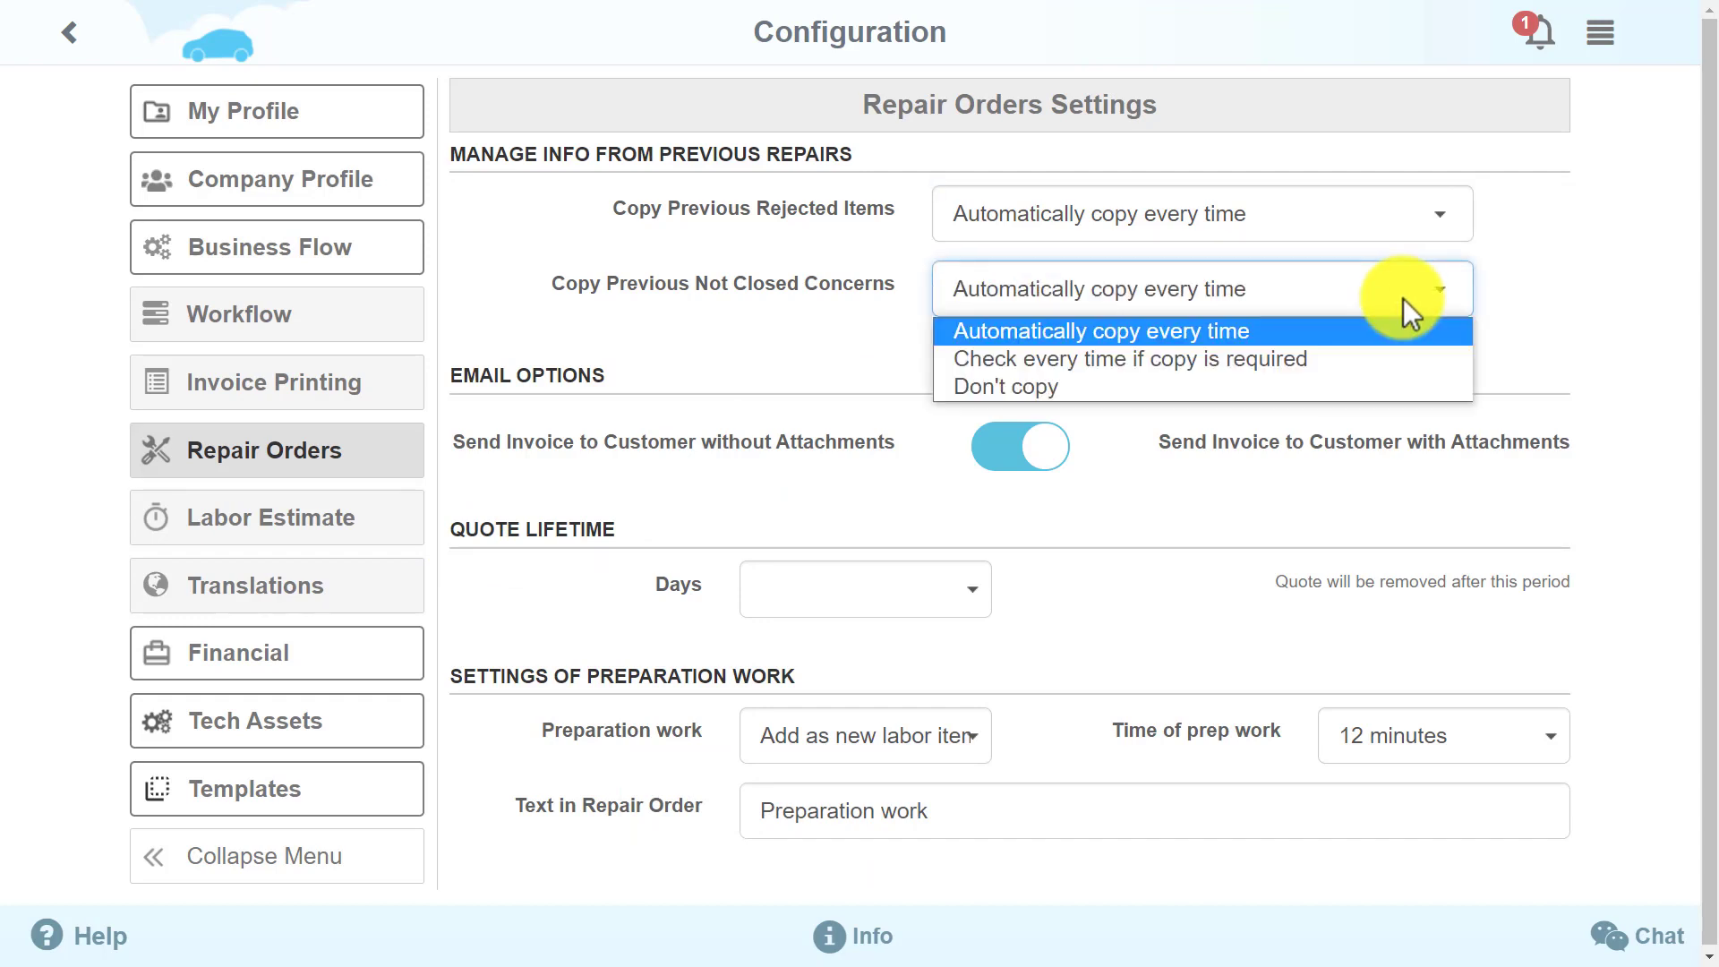
{"action": "left_click", "coordinate": [1403, 298]}
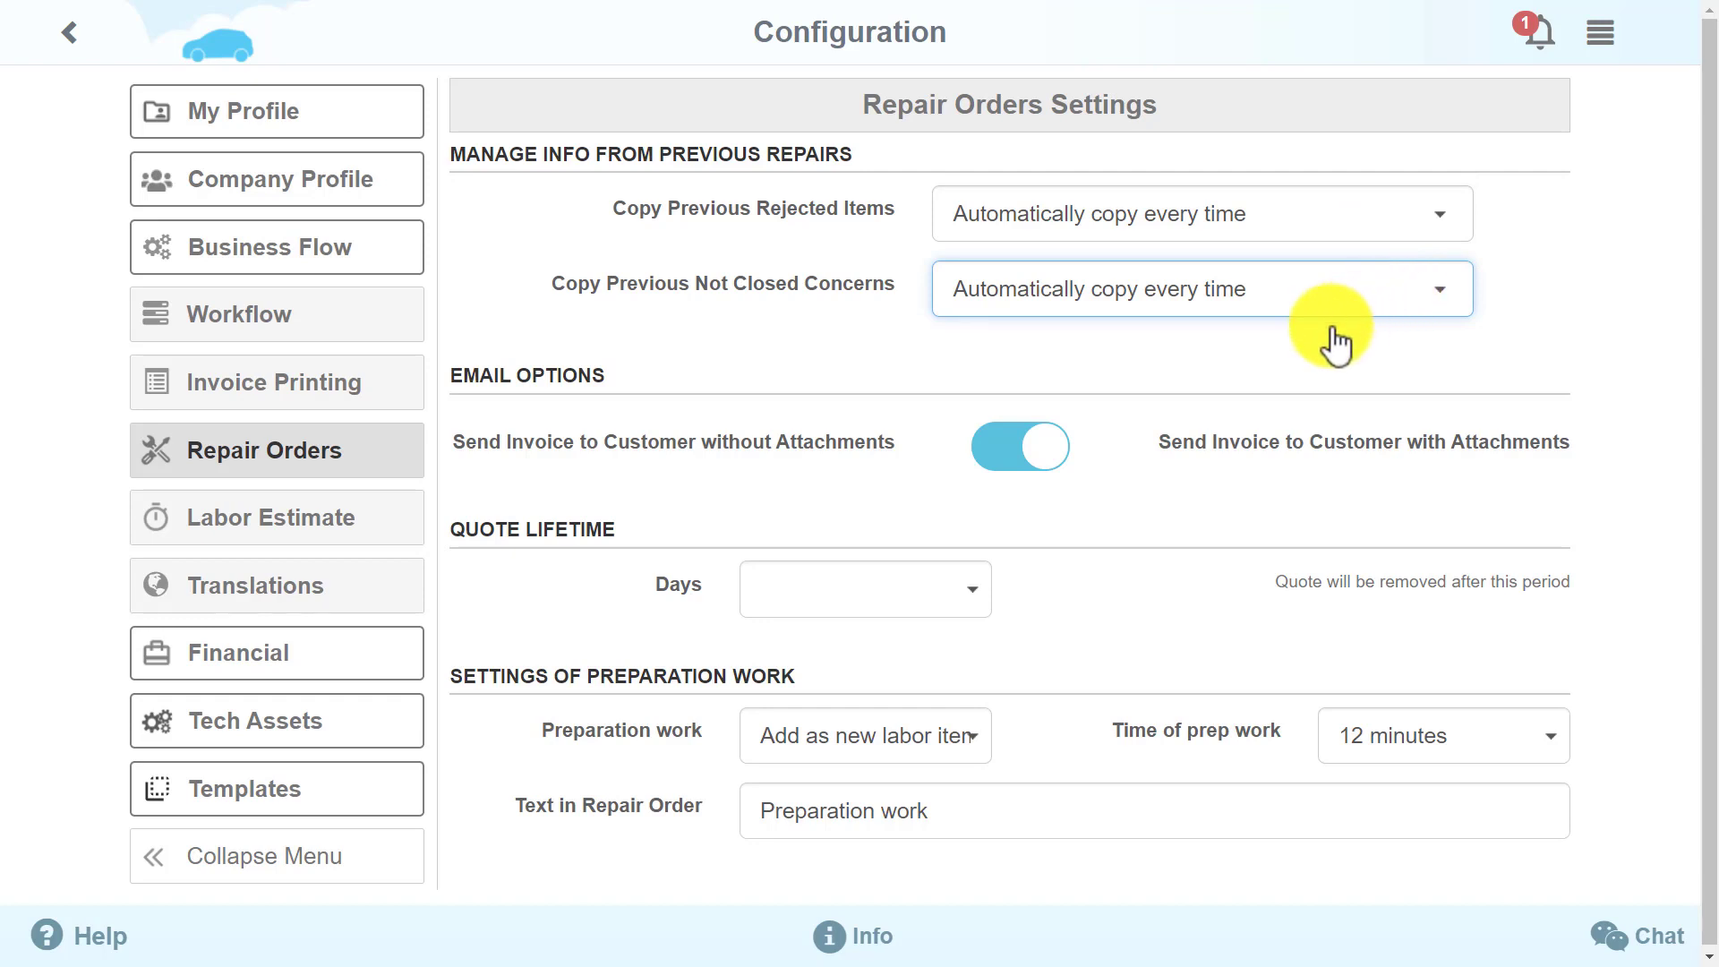
{"action": "left_click", "coordinate": [1012, 457]}
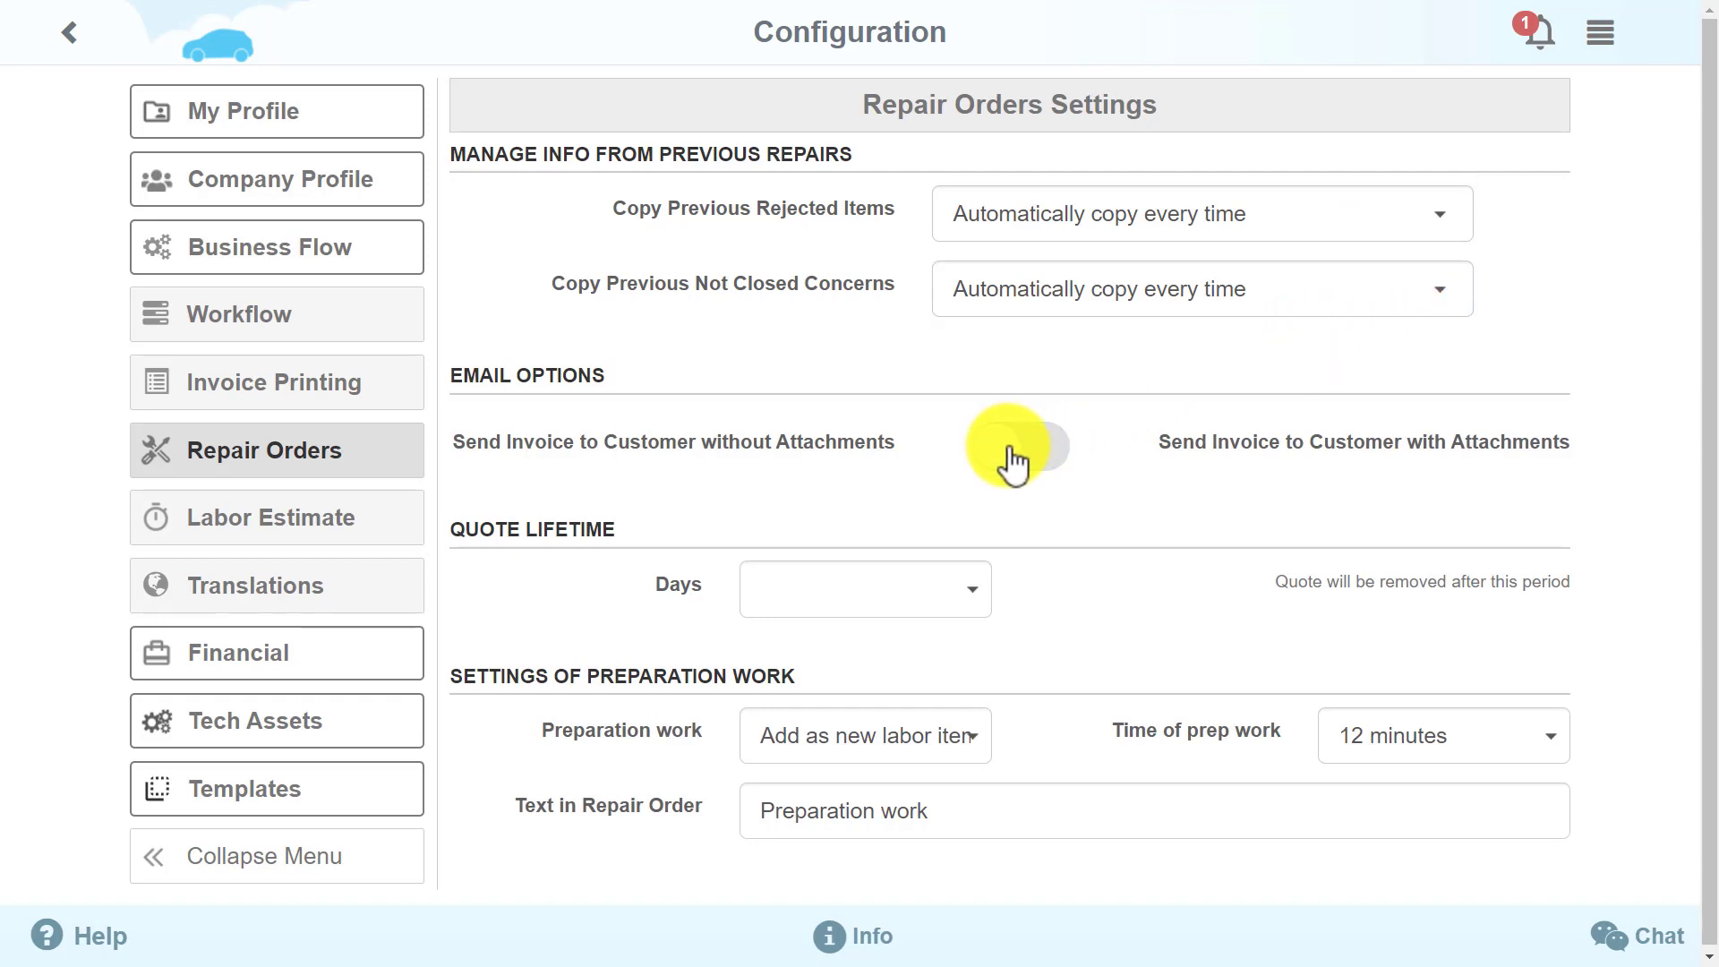
{"action": "left_click", "coordinate": [1016, 464]}
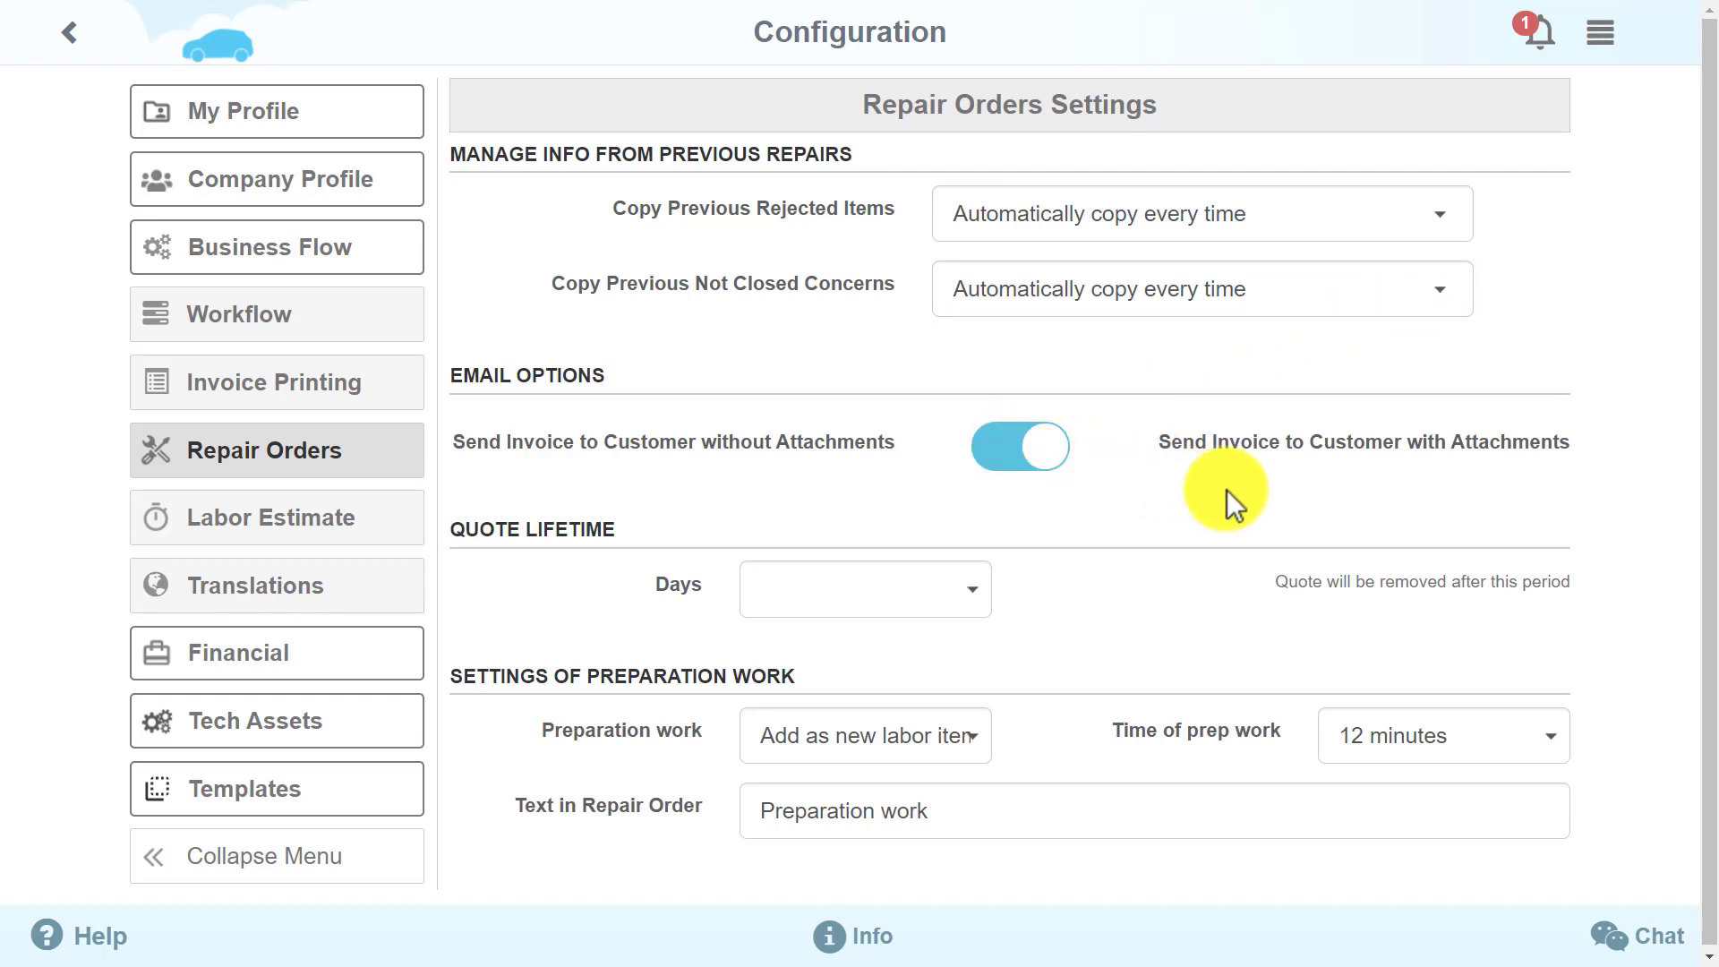
{"action": "scroll", "coordinate": [1227, 491], "scroll_direction": "down", "scroll_amount": 1}
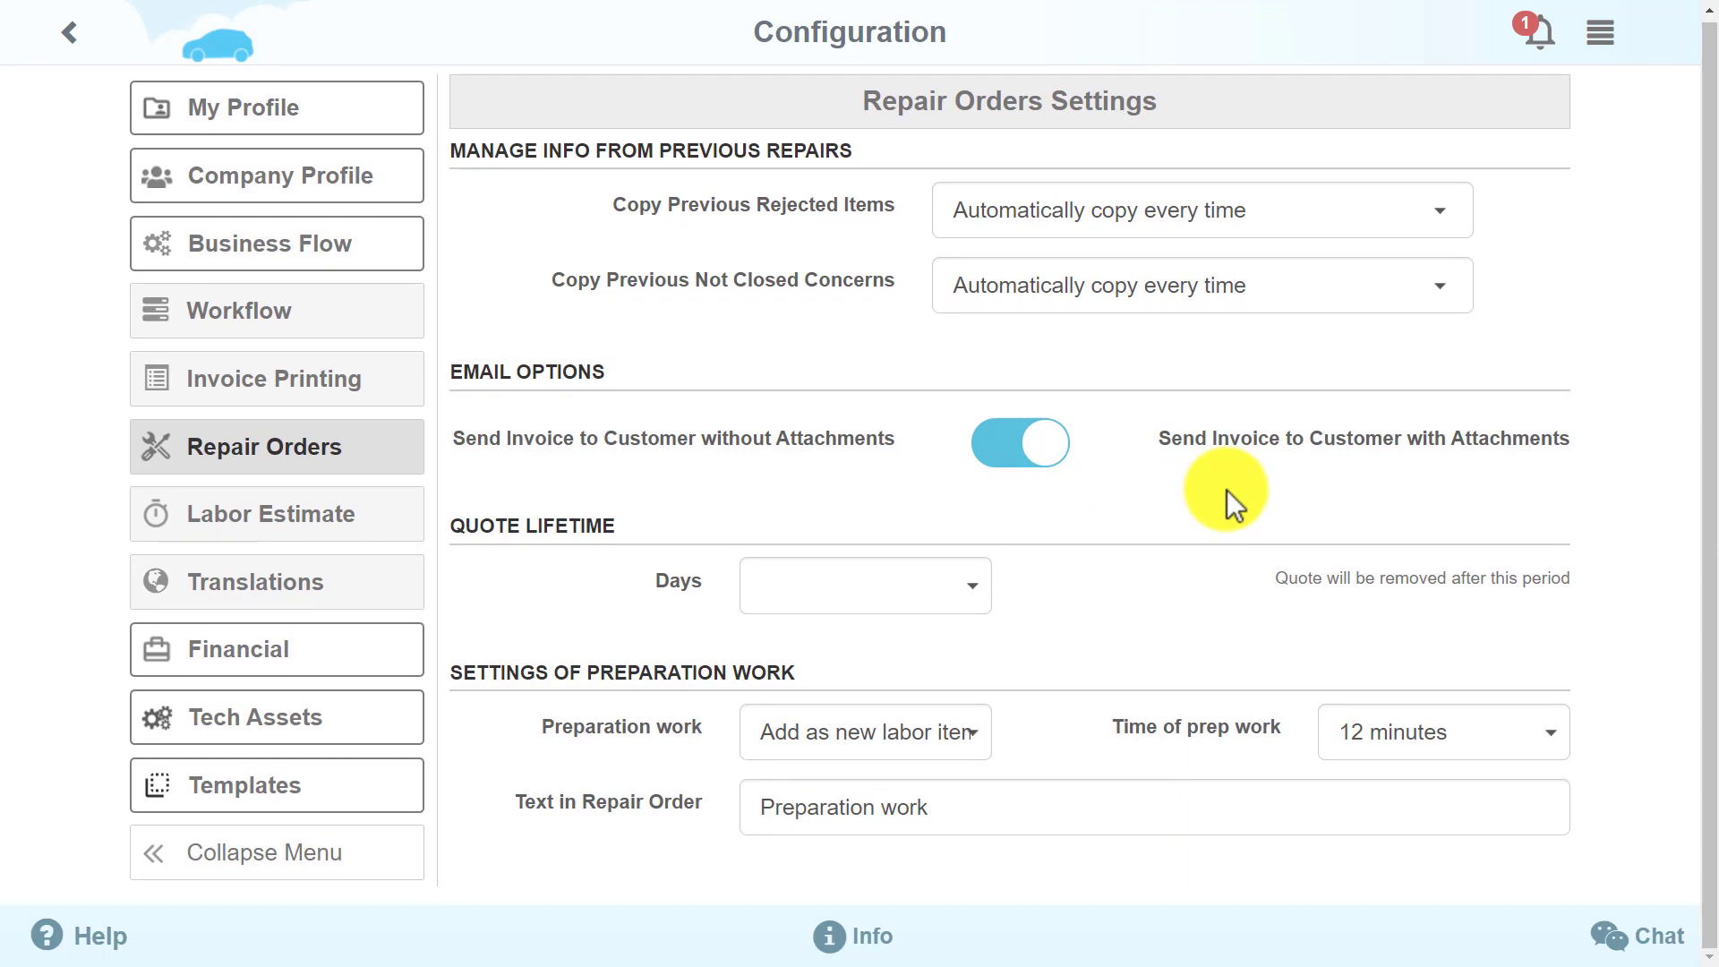
{"action": "left_click", "coordinate": [938, 604]}
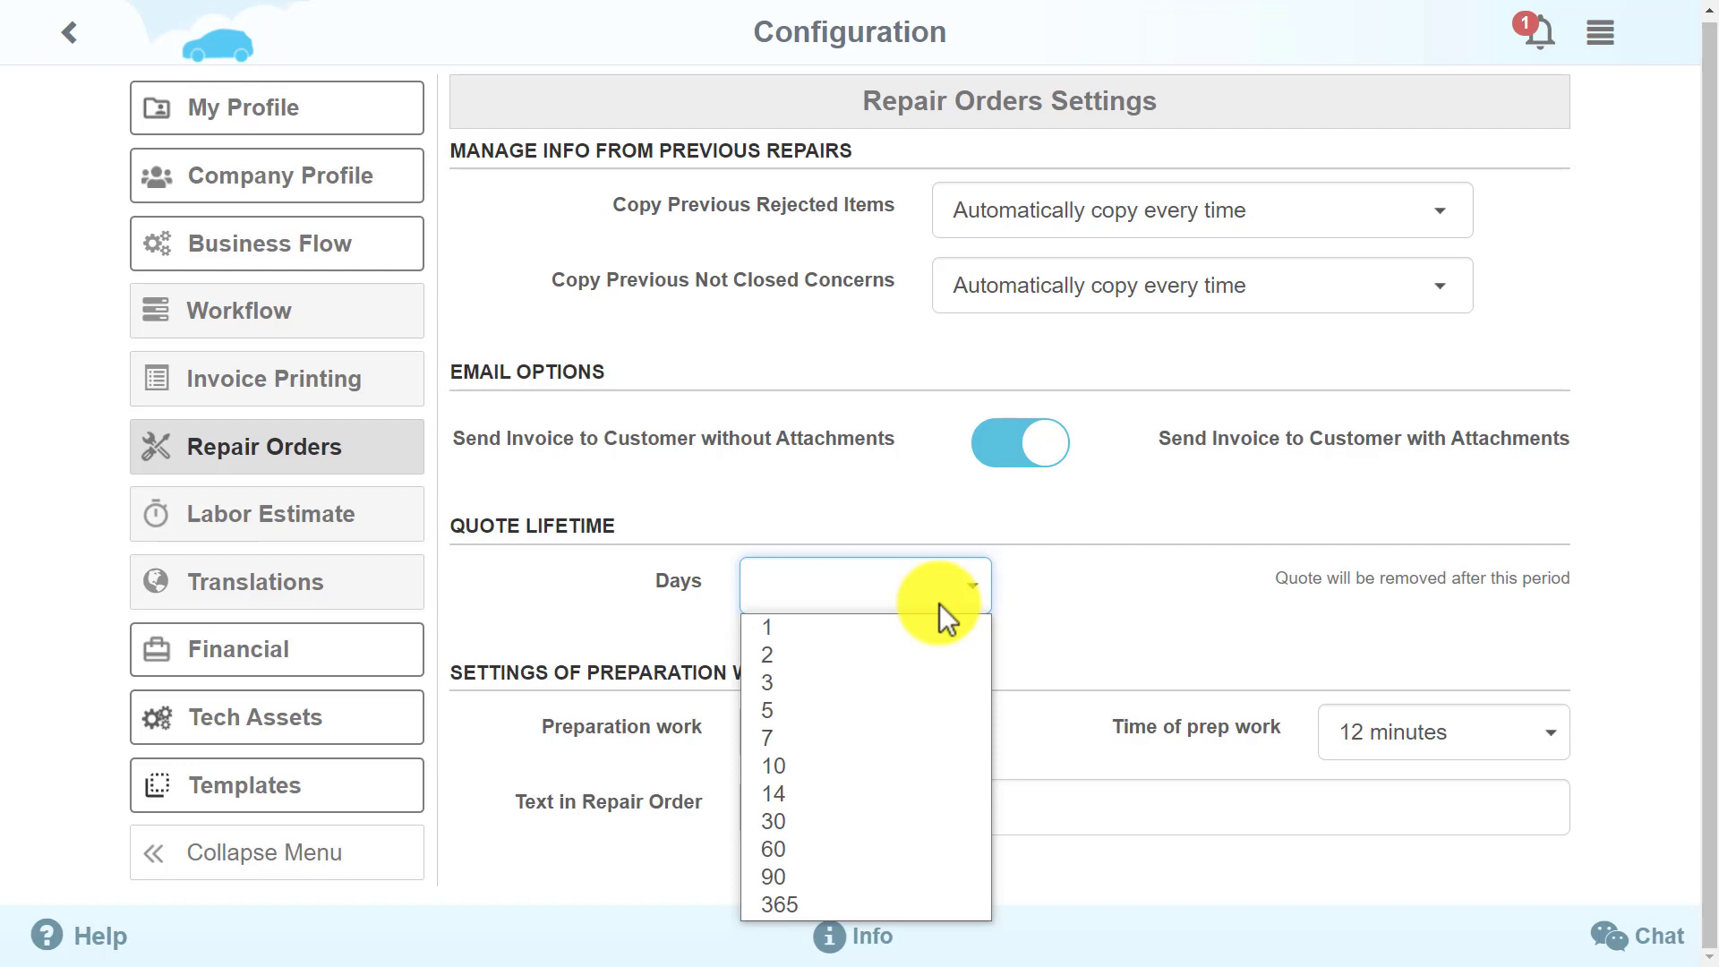
{"action": "left_click", "coordinate": [941, 605]}
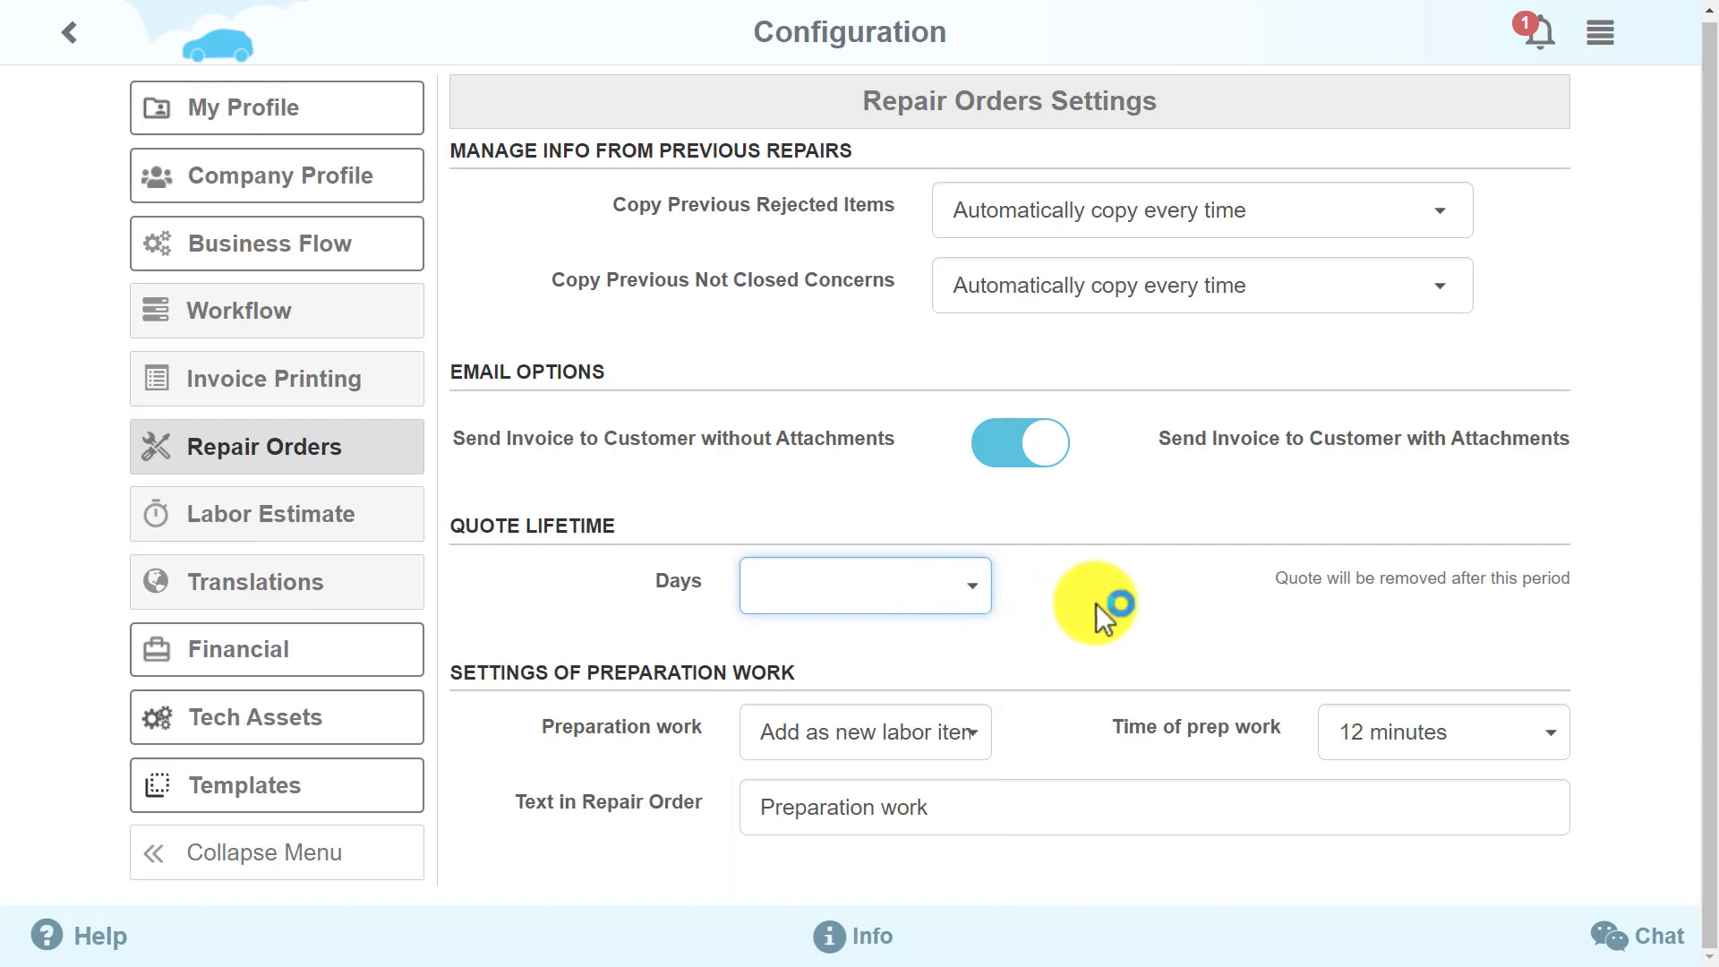
{"action": "left_click", "coordinate": [1132, 604]}
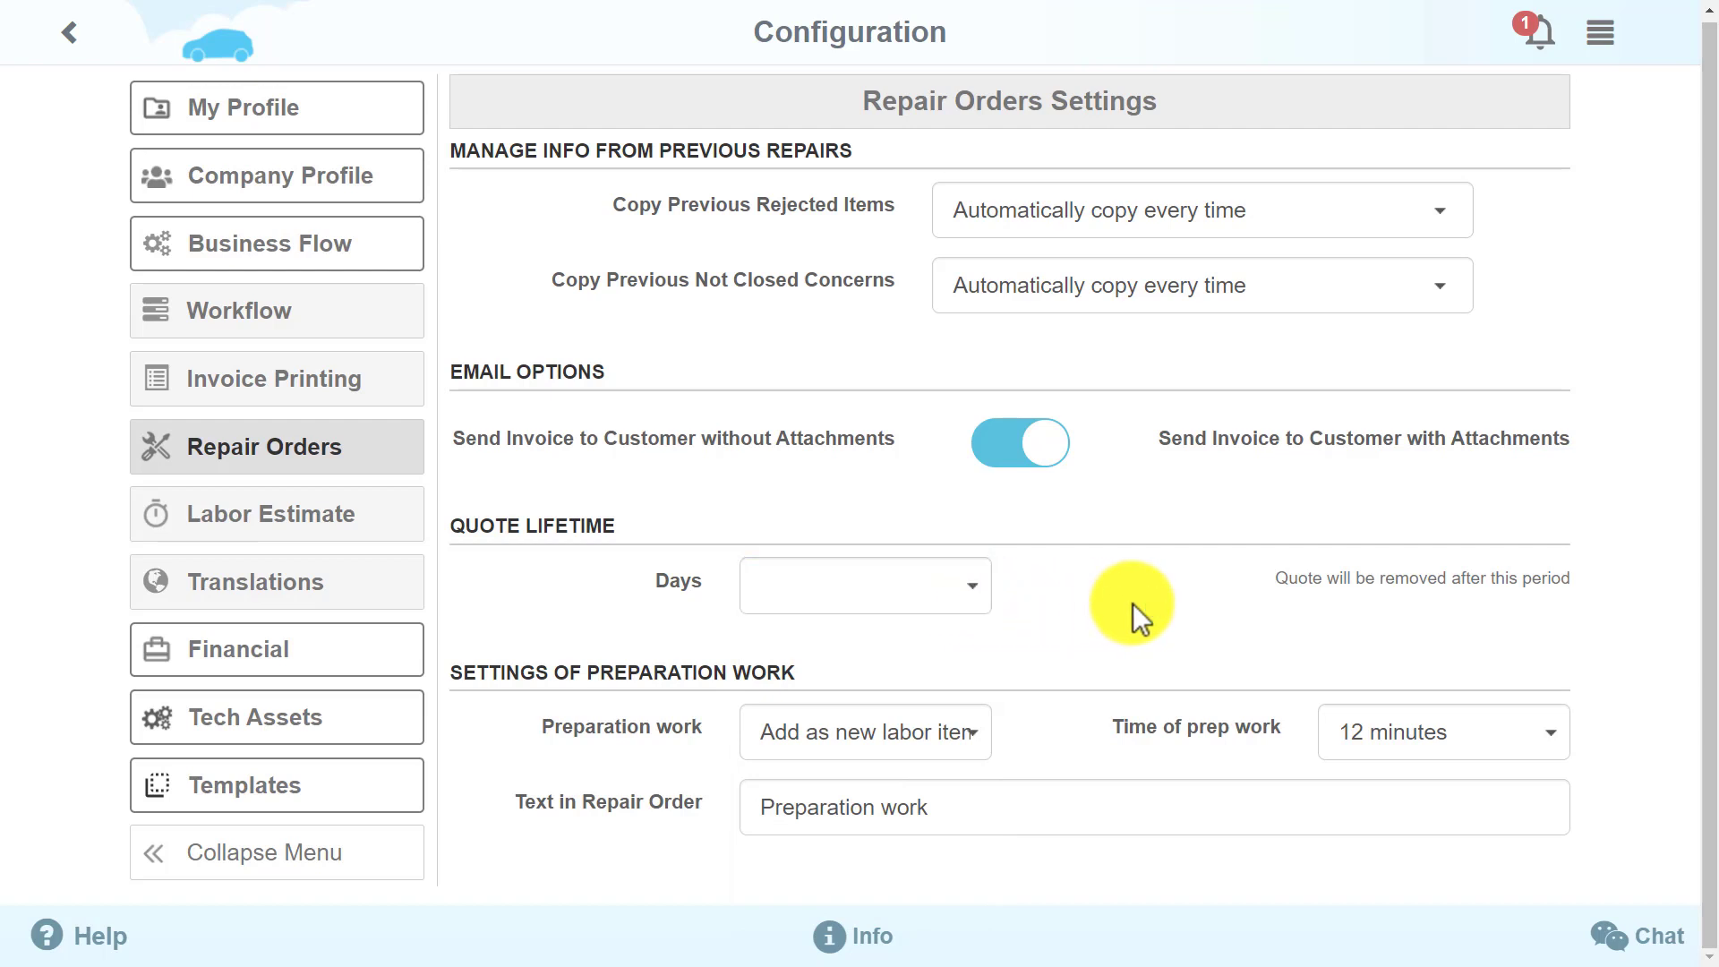
{"action": "left_click", "coordinate": [973, 748]}
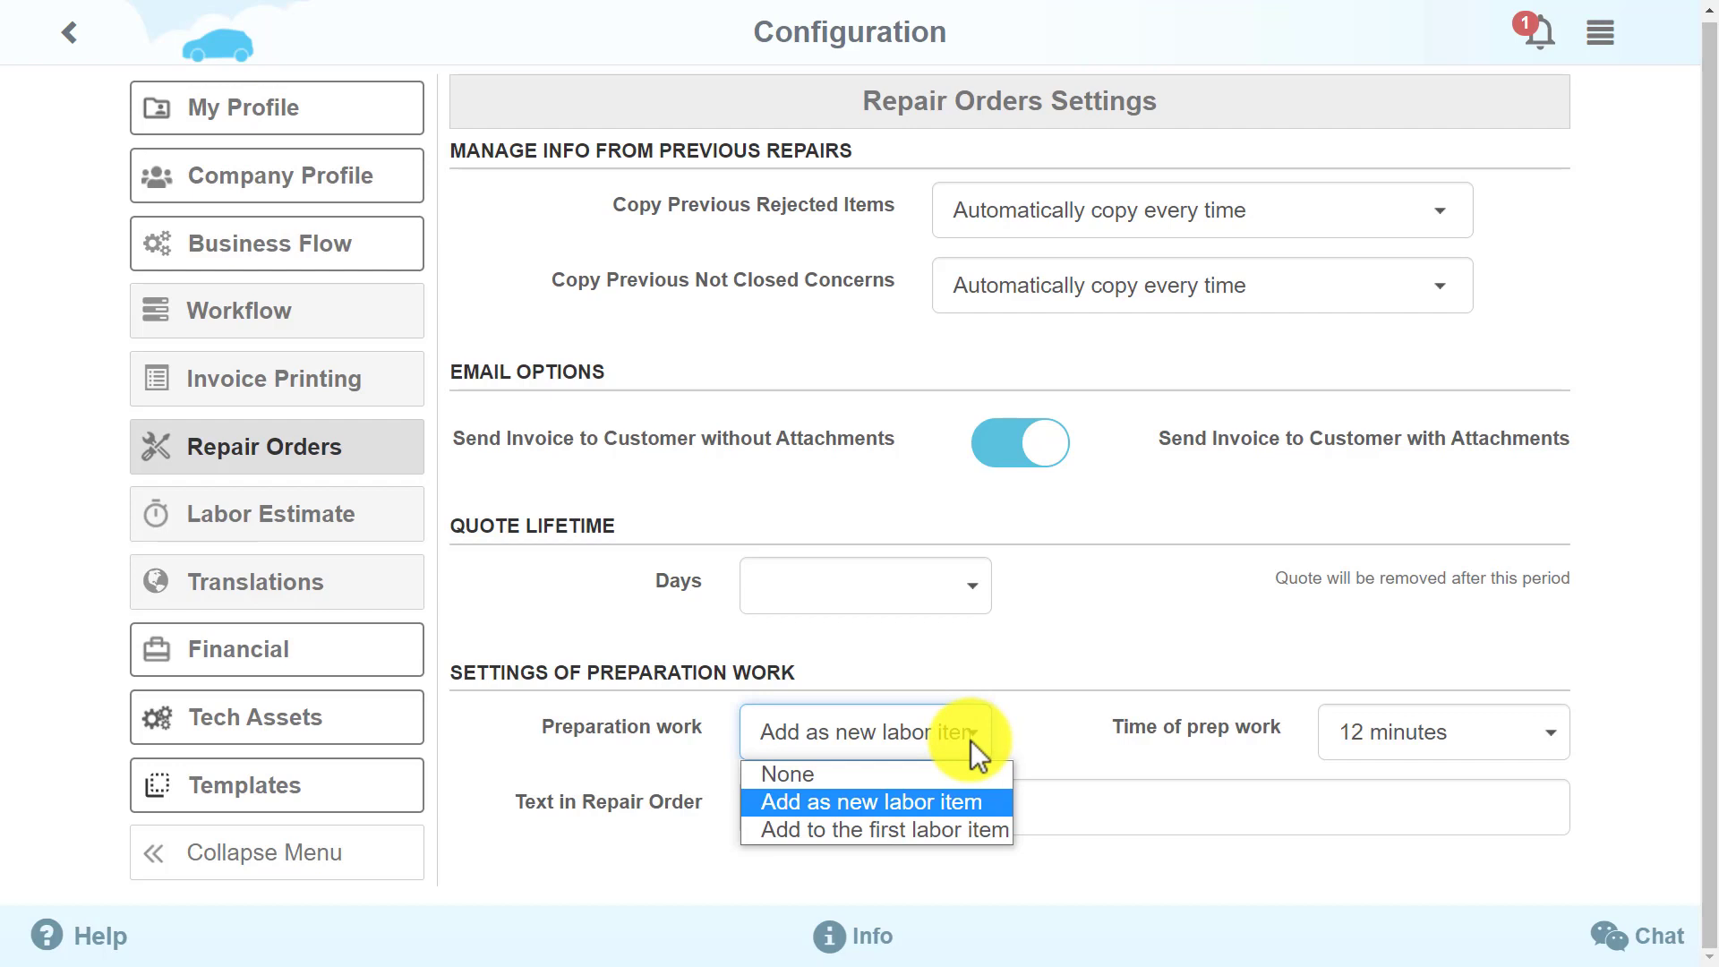
{"action": "left_click", "coordinate": [971, 740]}
{"action": "key", "text": "Tab"}
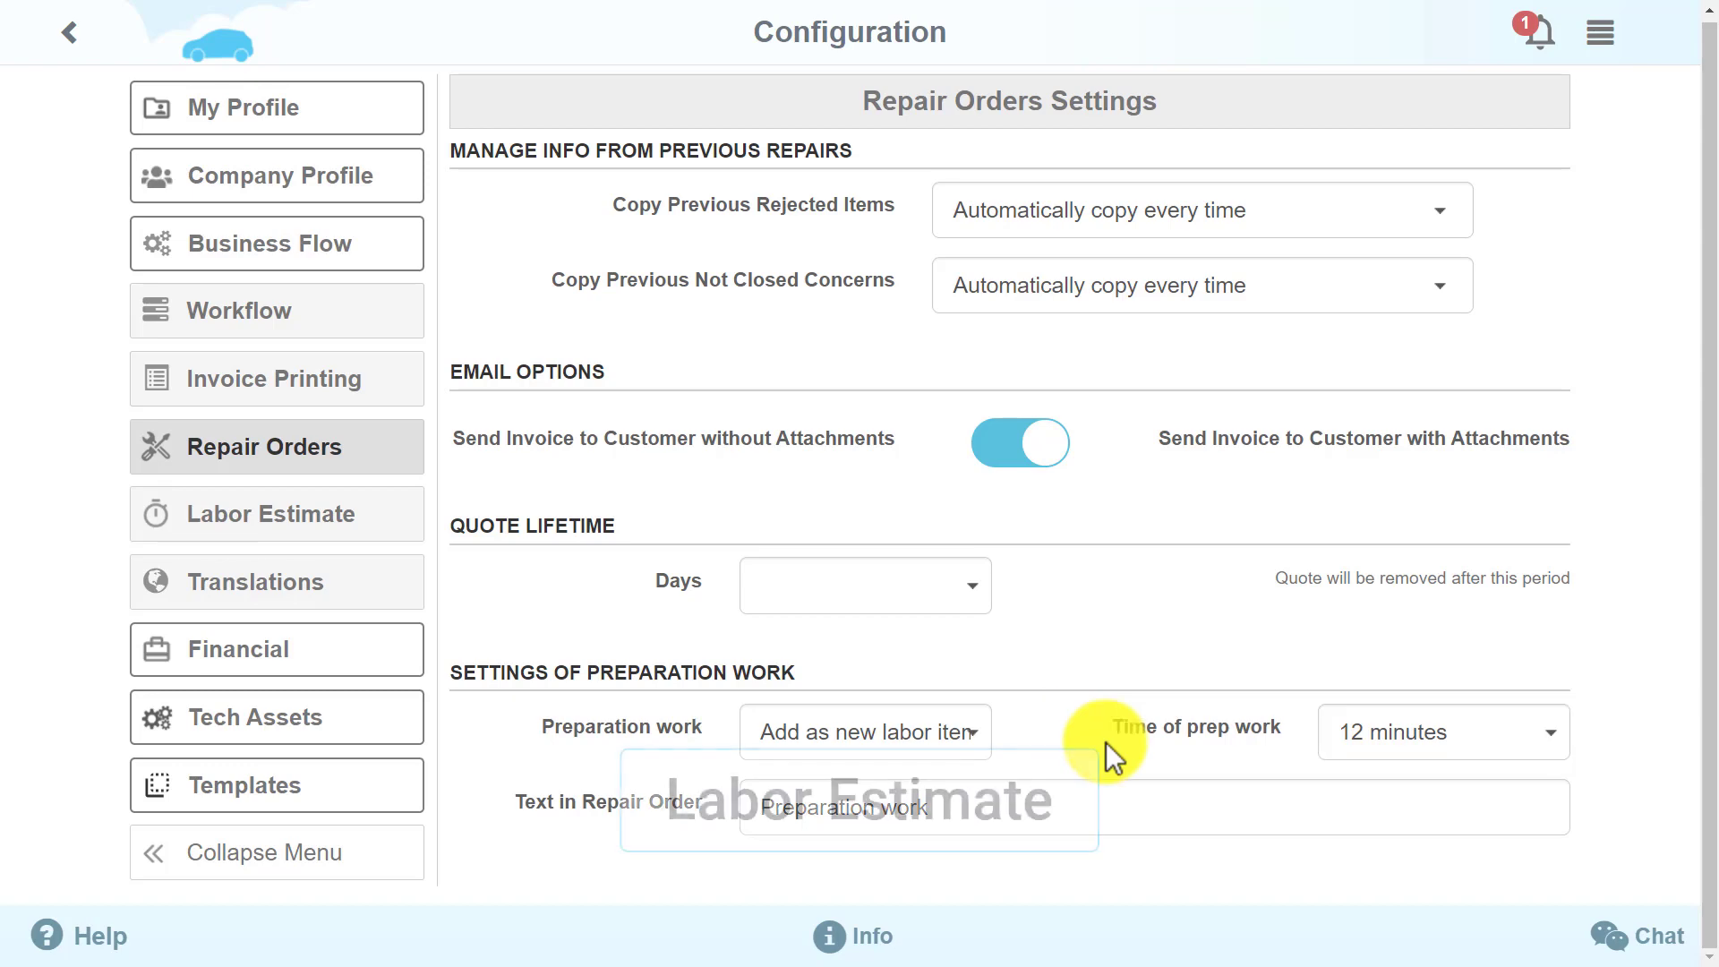
Browse Labor Estimate and Translations, ending on the Financial Subscription page showing Full plan, 5 users, $79.99
{"action": "left_click", "coordinate": [358, 518]}
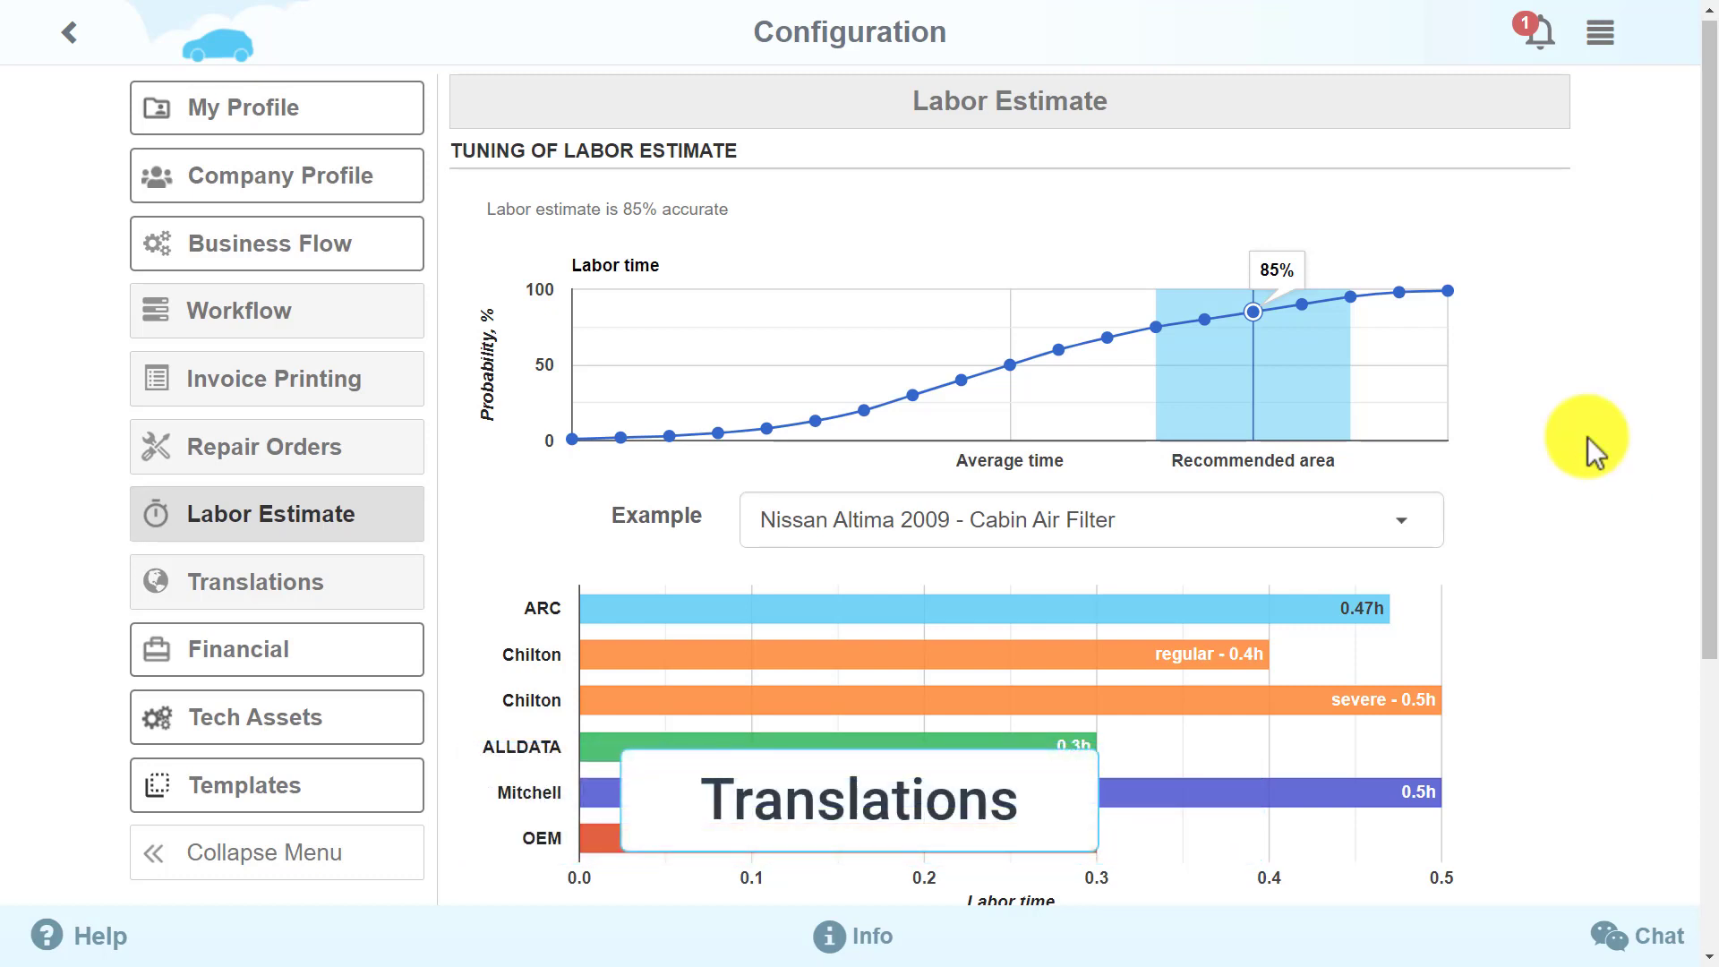
{"action": "left_click", "coordinate": [373, 583]}
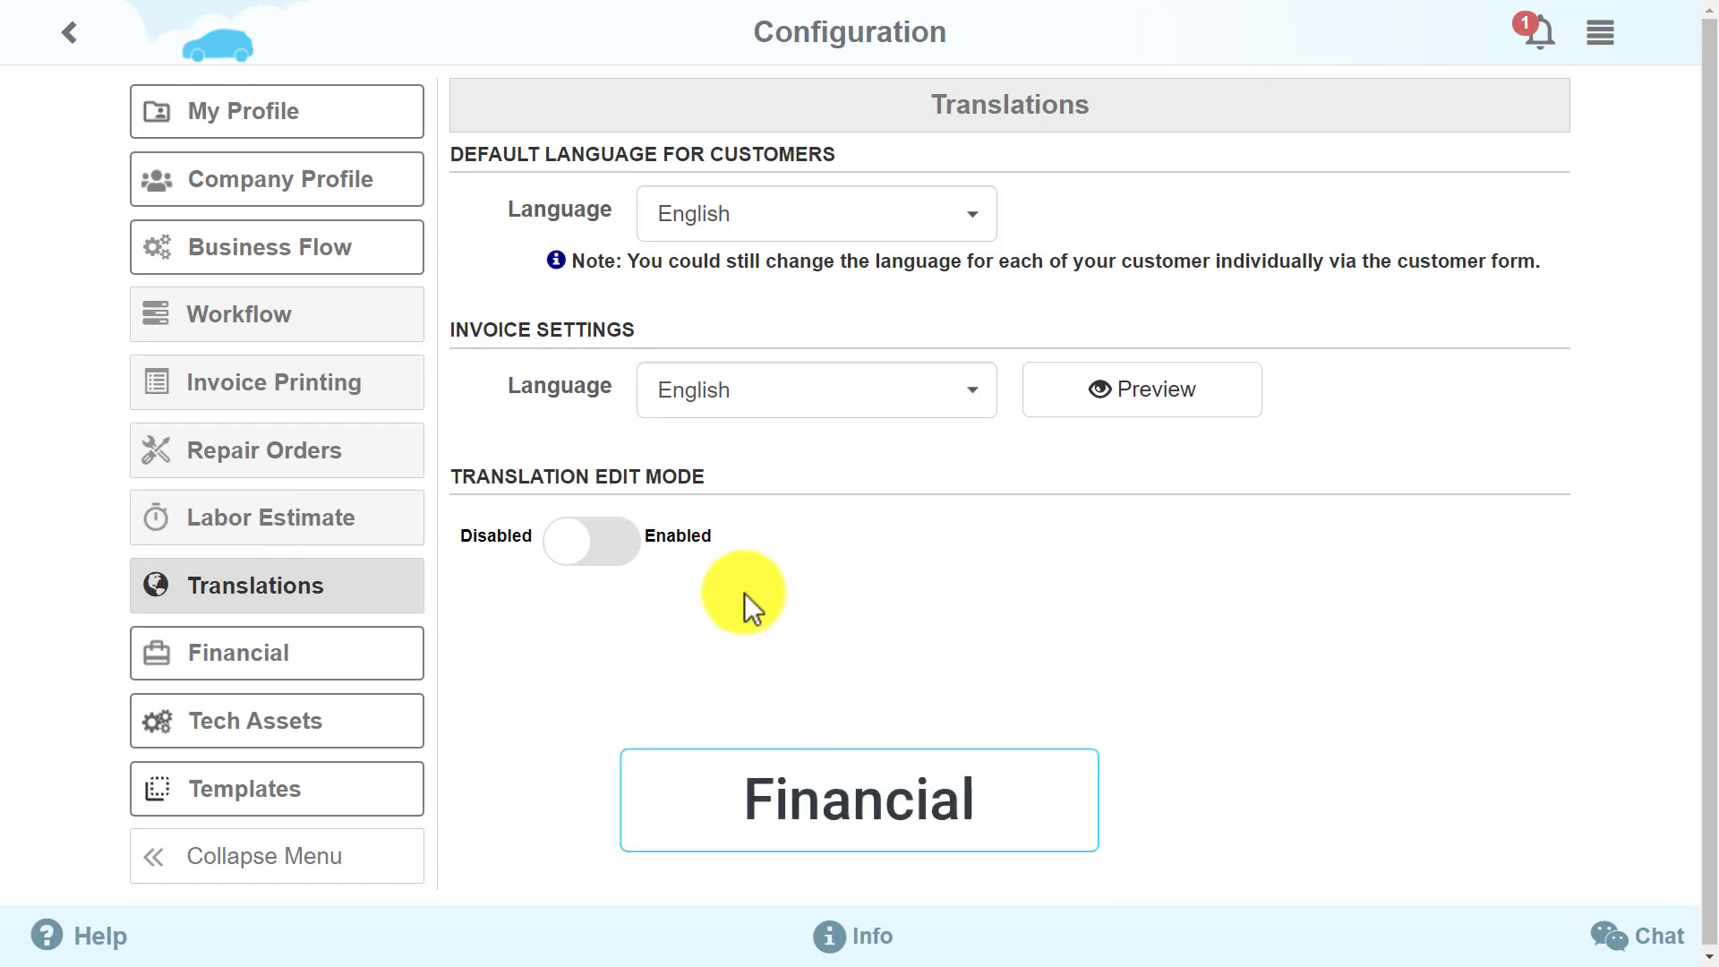
{"action": "left_click", "coordinate": [397, 658]}
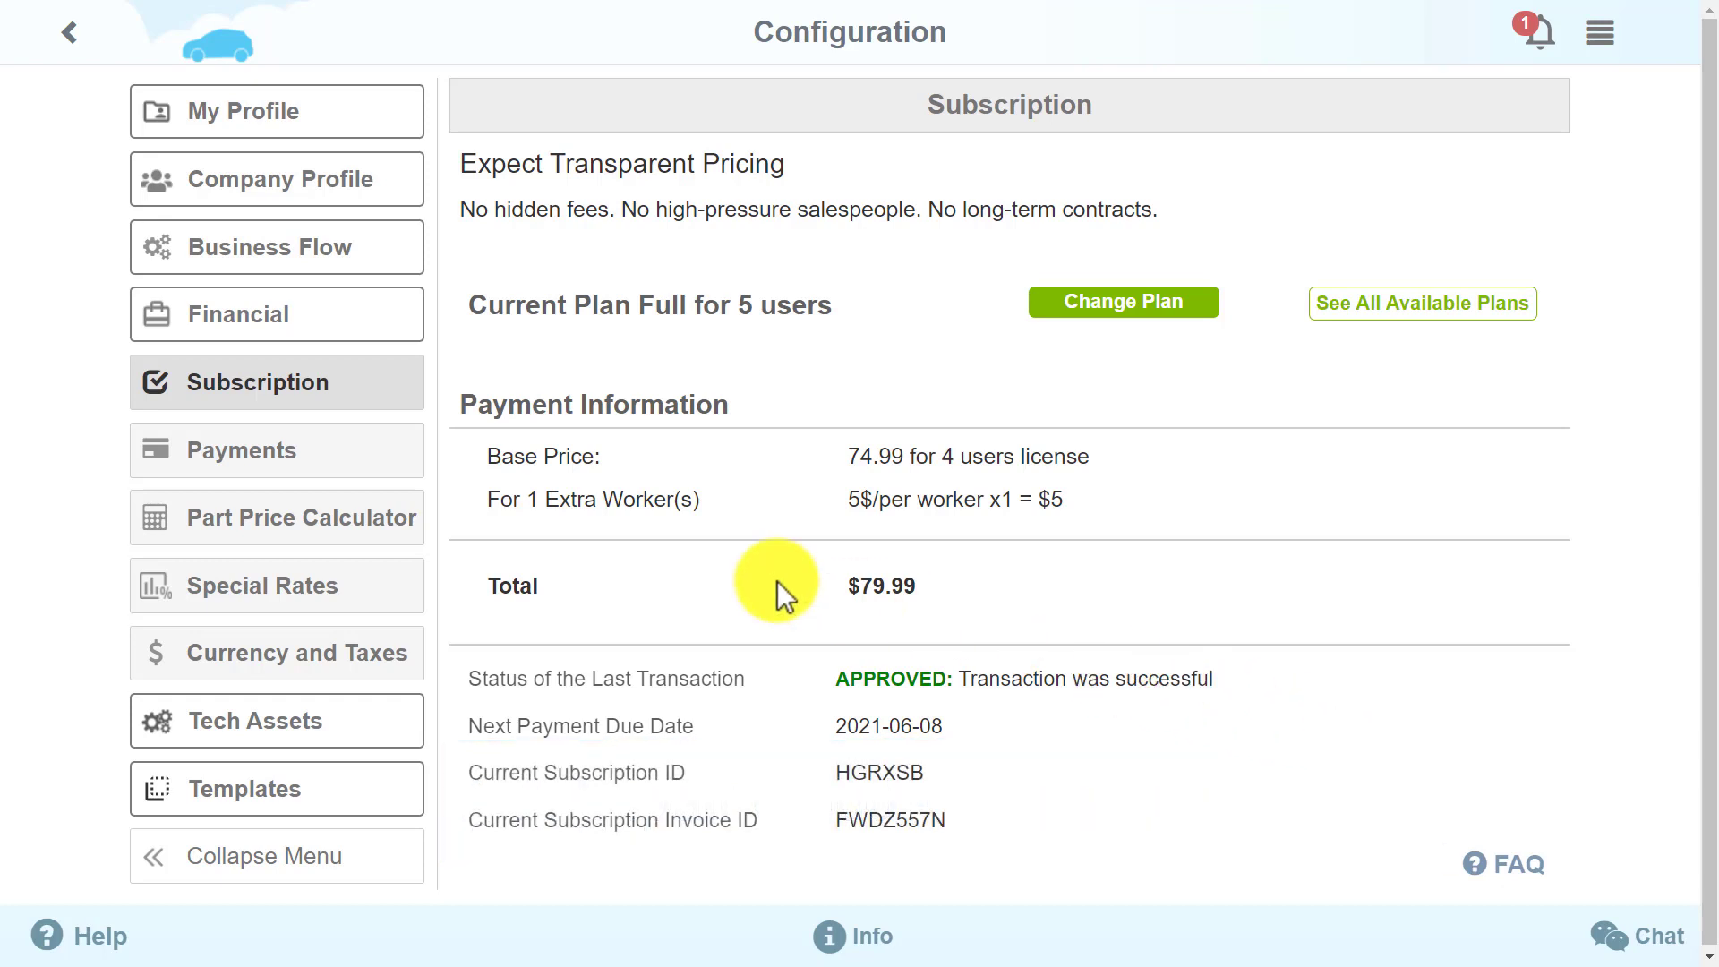
Review Payments, Part Price Calculator, Special Rates and Currency and Taxes, ending on Tech Assets' Chilton Settings
{"action": "left_click", "coordinate": [345, 470]}
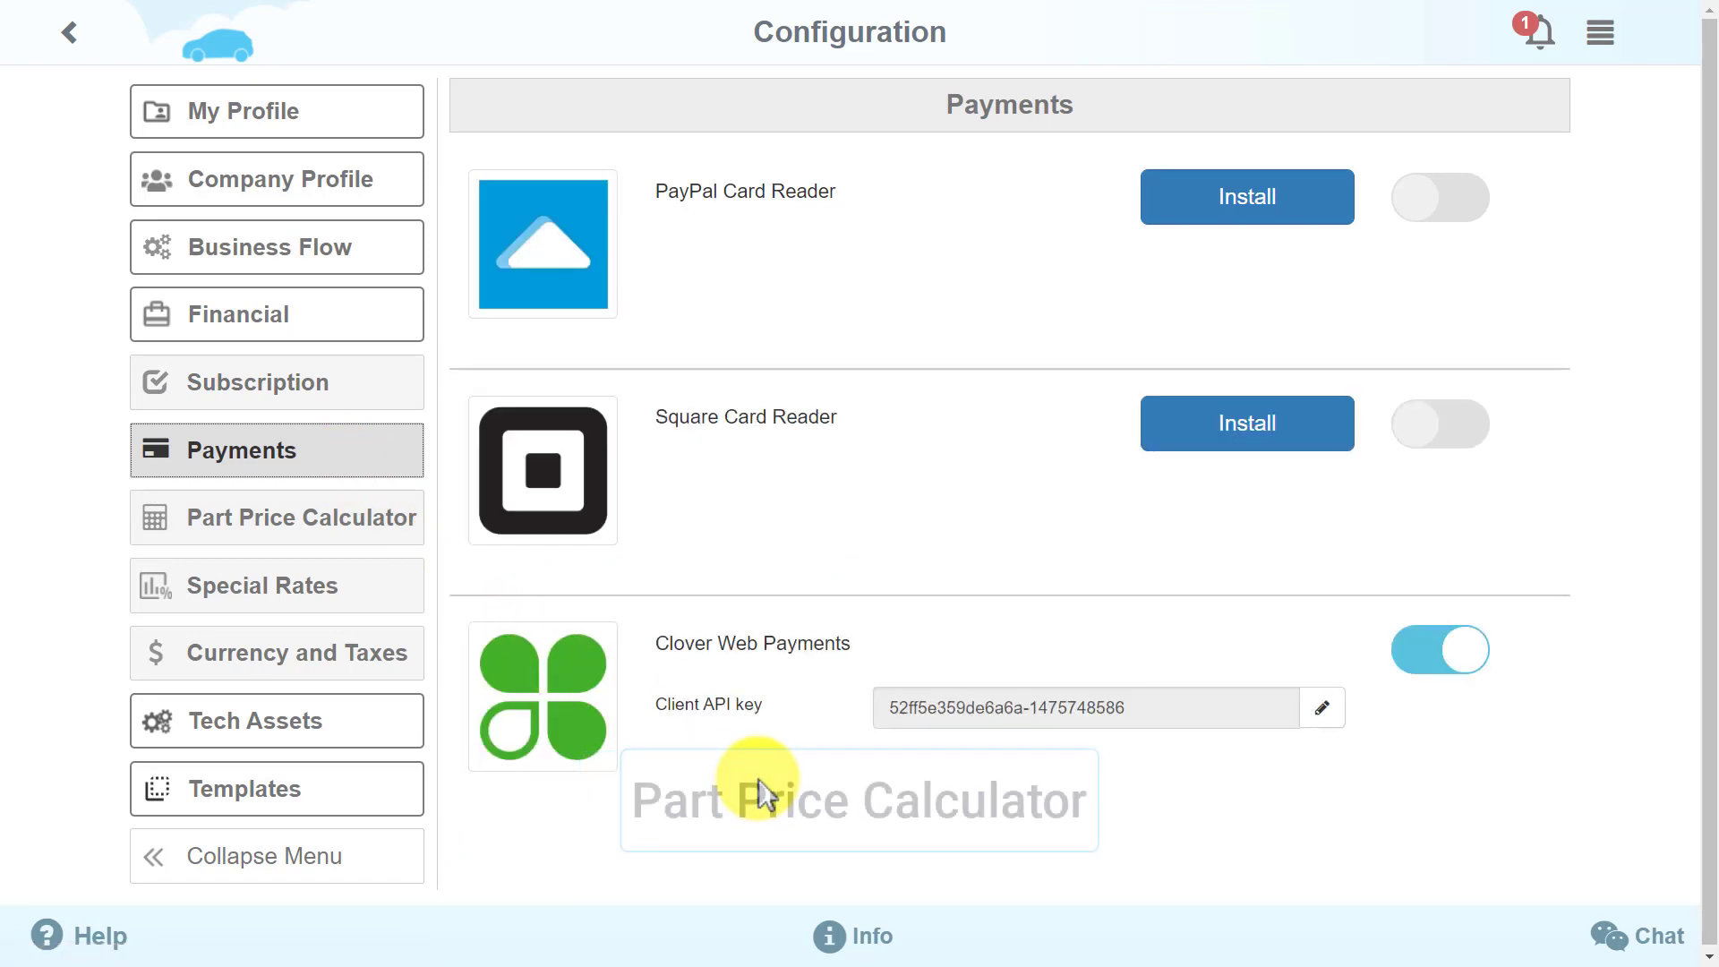
{"action": "left_click", "coordinate": [353, 552]}
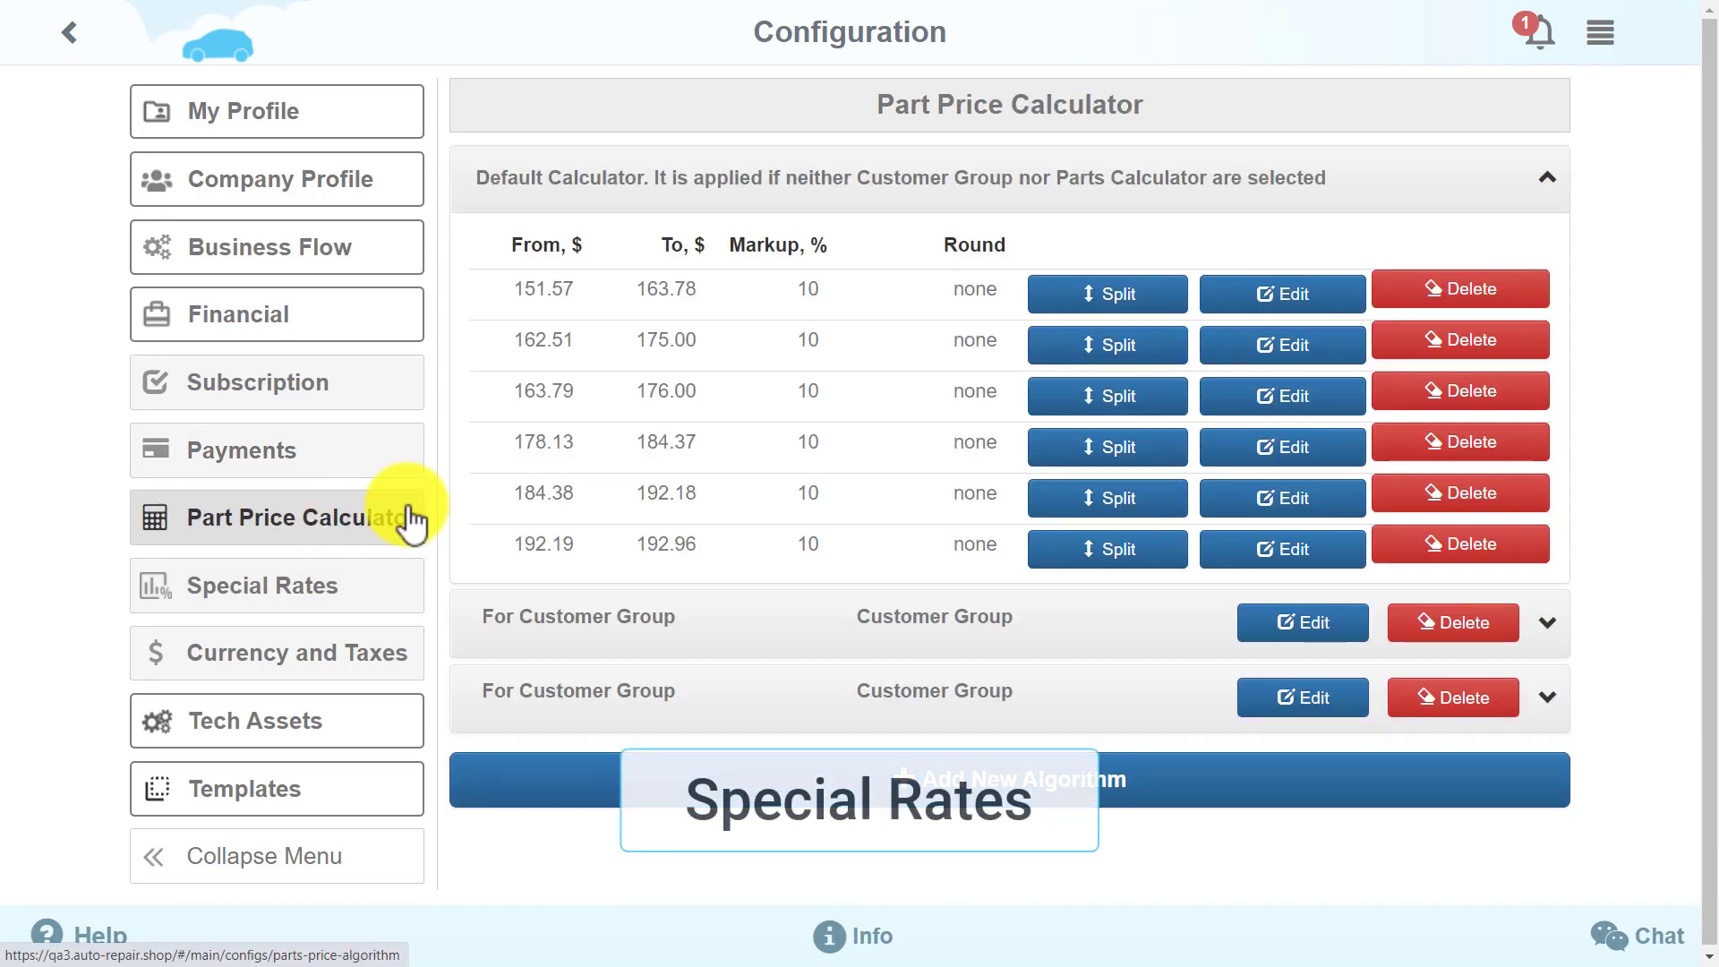
{"action": "left_click", "coordinate": [411, 586]}
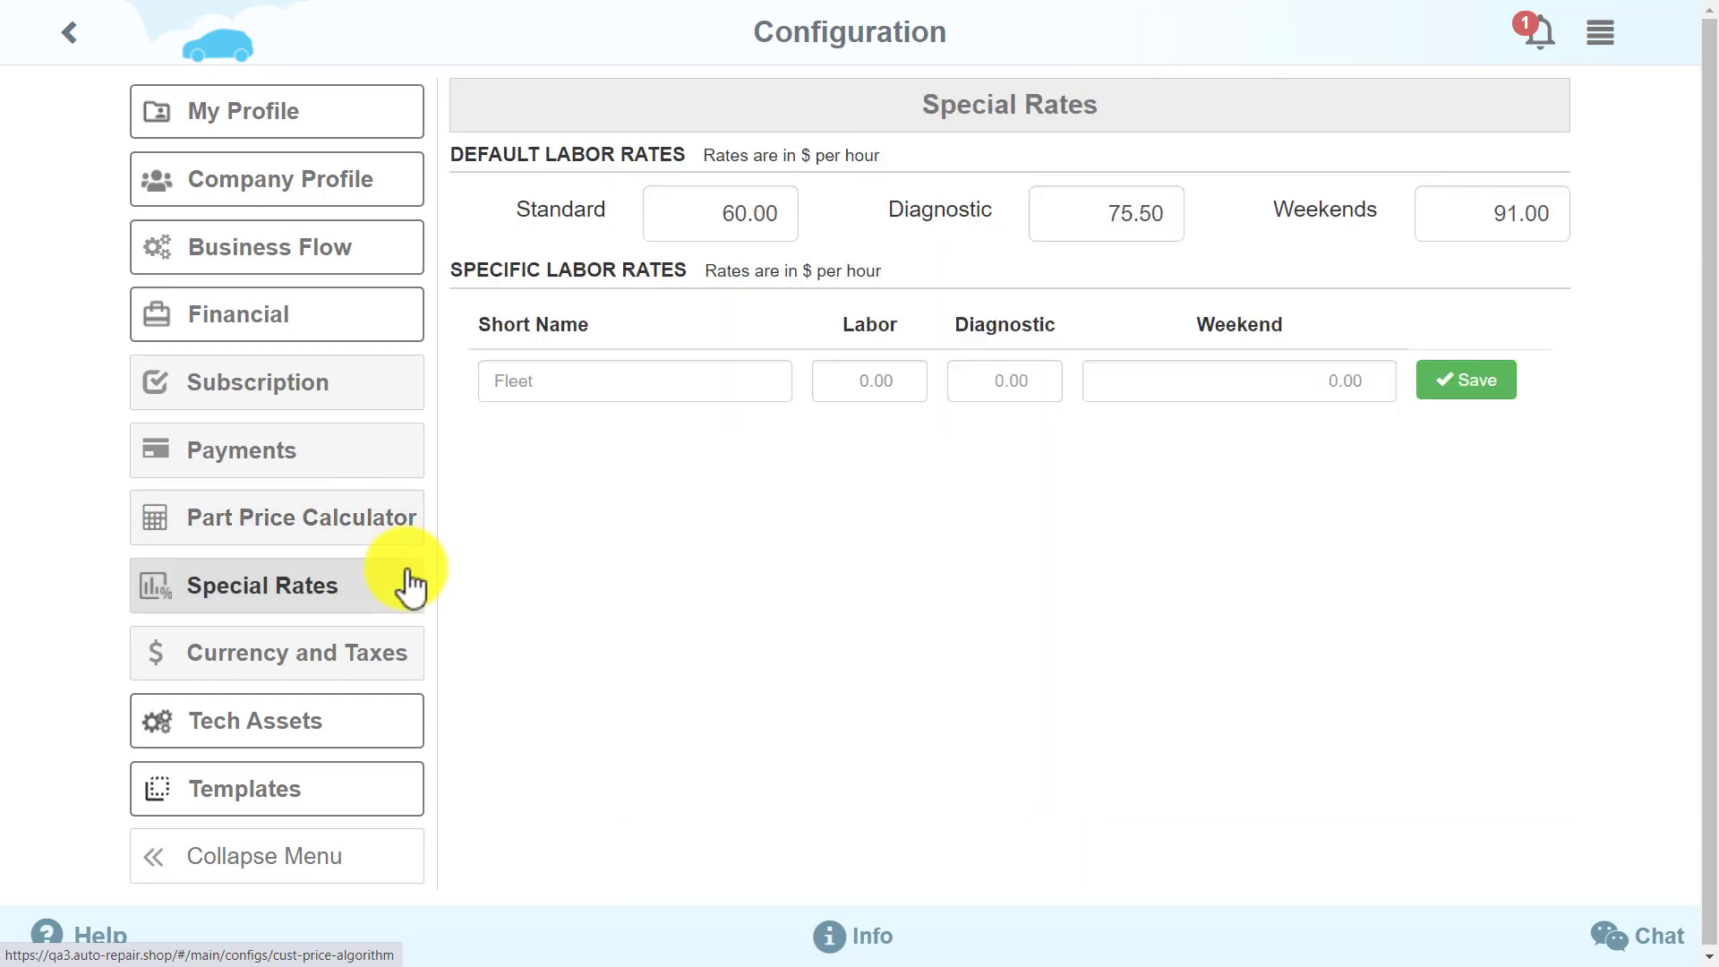
{"action": "left_click", "coordinate": [401, 655]}
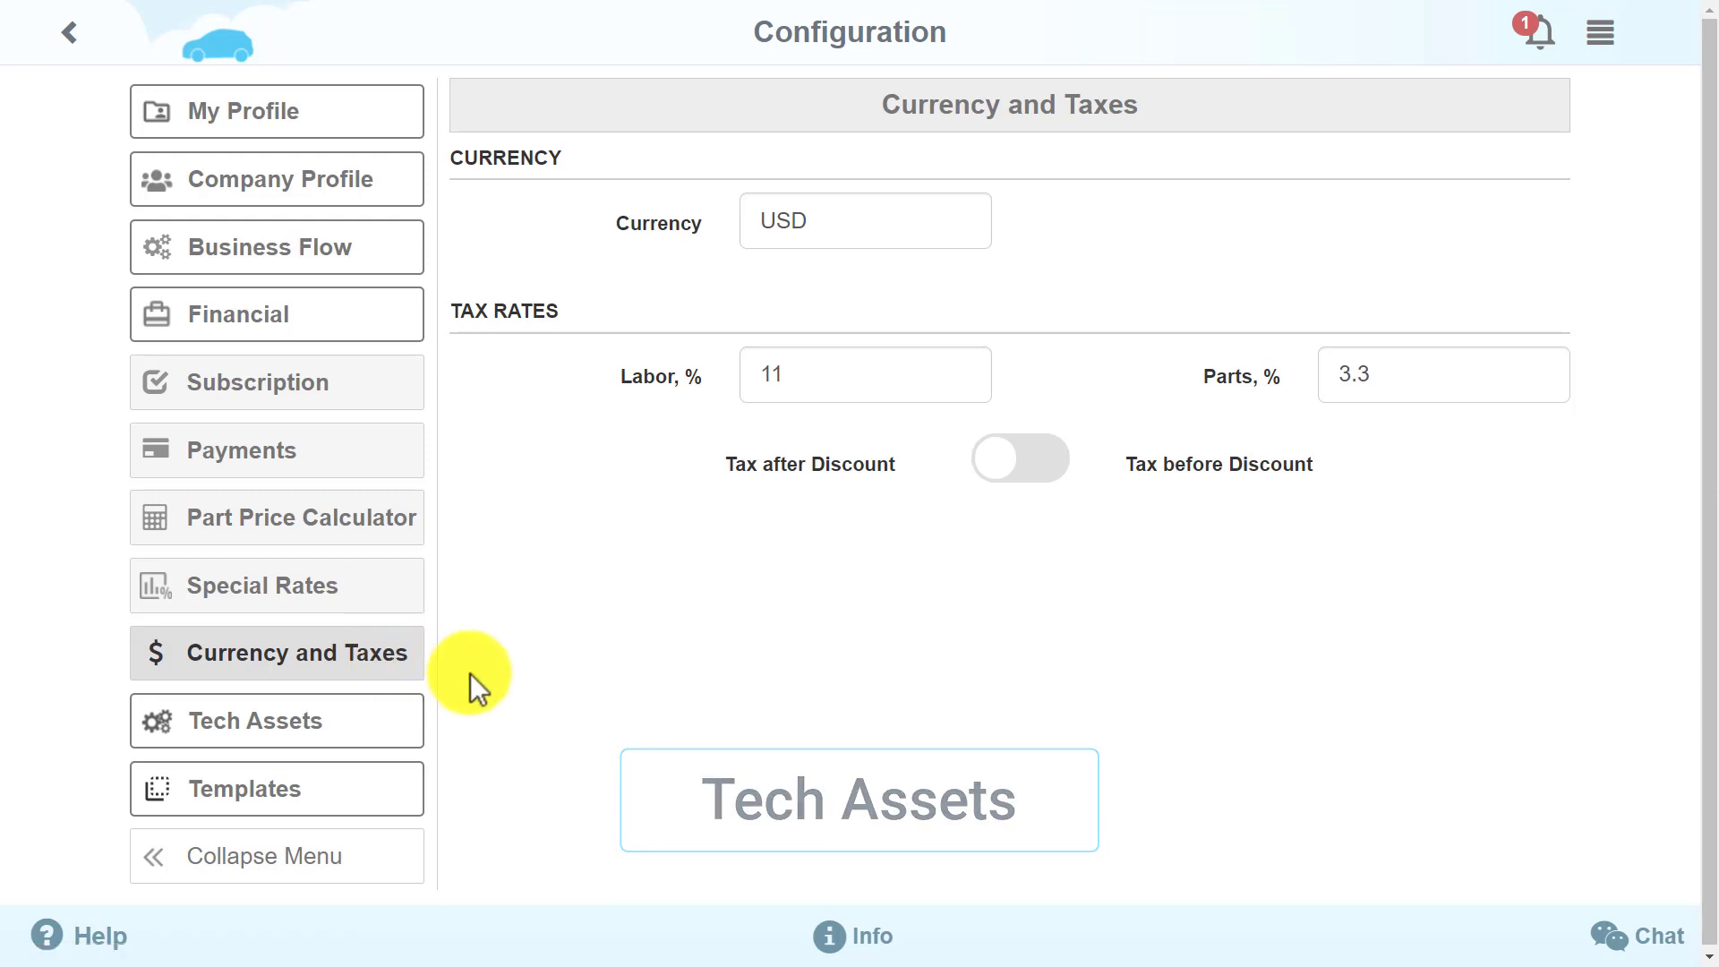
{"action": "left_click", "coordinate": [388, 725]}
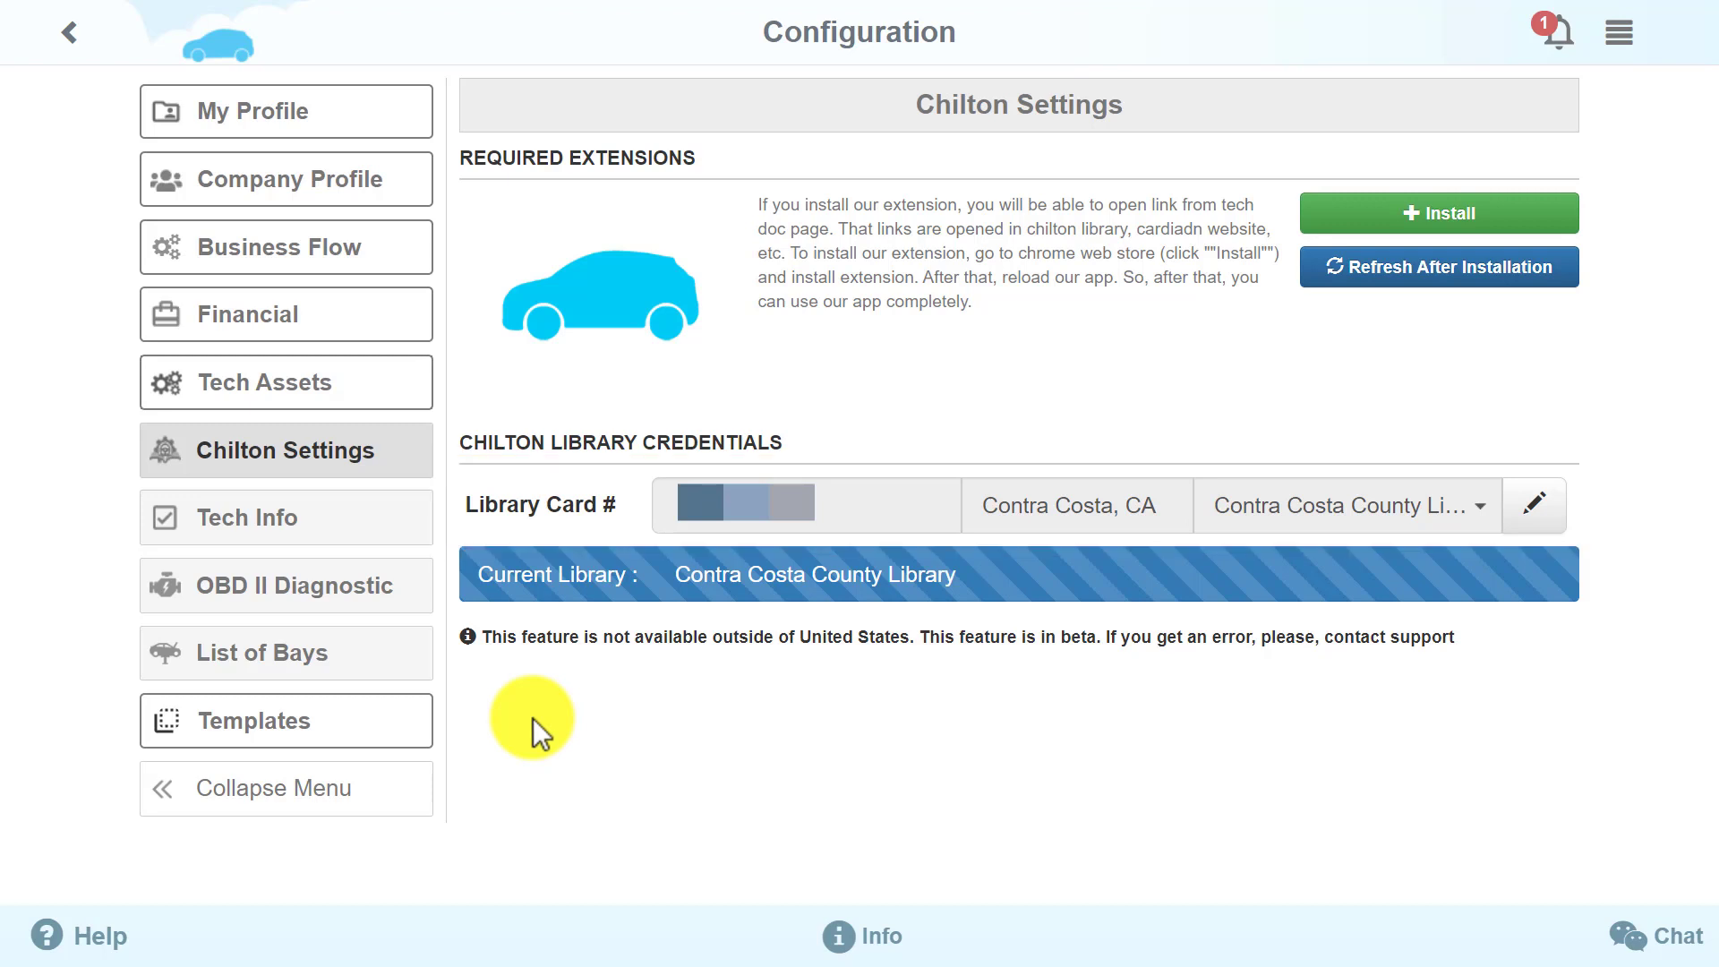
Review the Tech Info and OBD II Diagnostic pages, then show the List of Bays (Bay 1, Bay 2, Lift 3)
{"action": "left_click", "coordinate": [365, 530]}
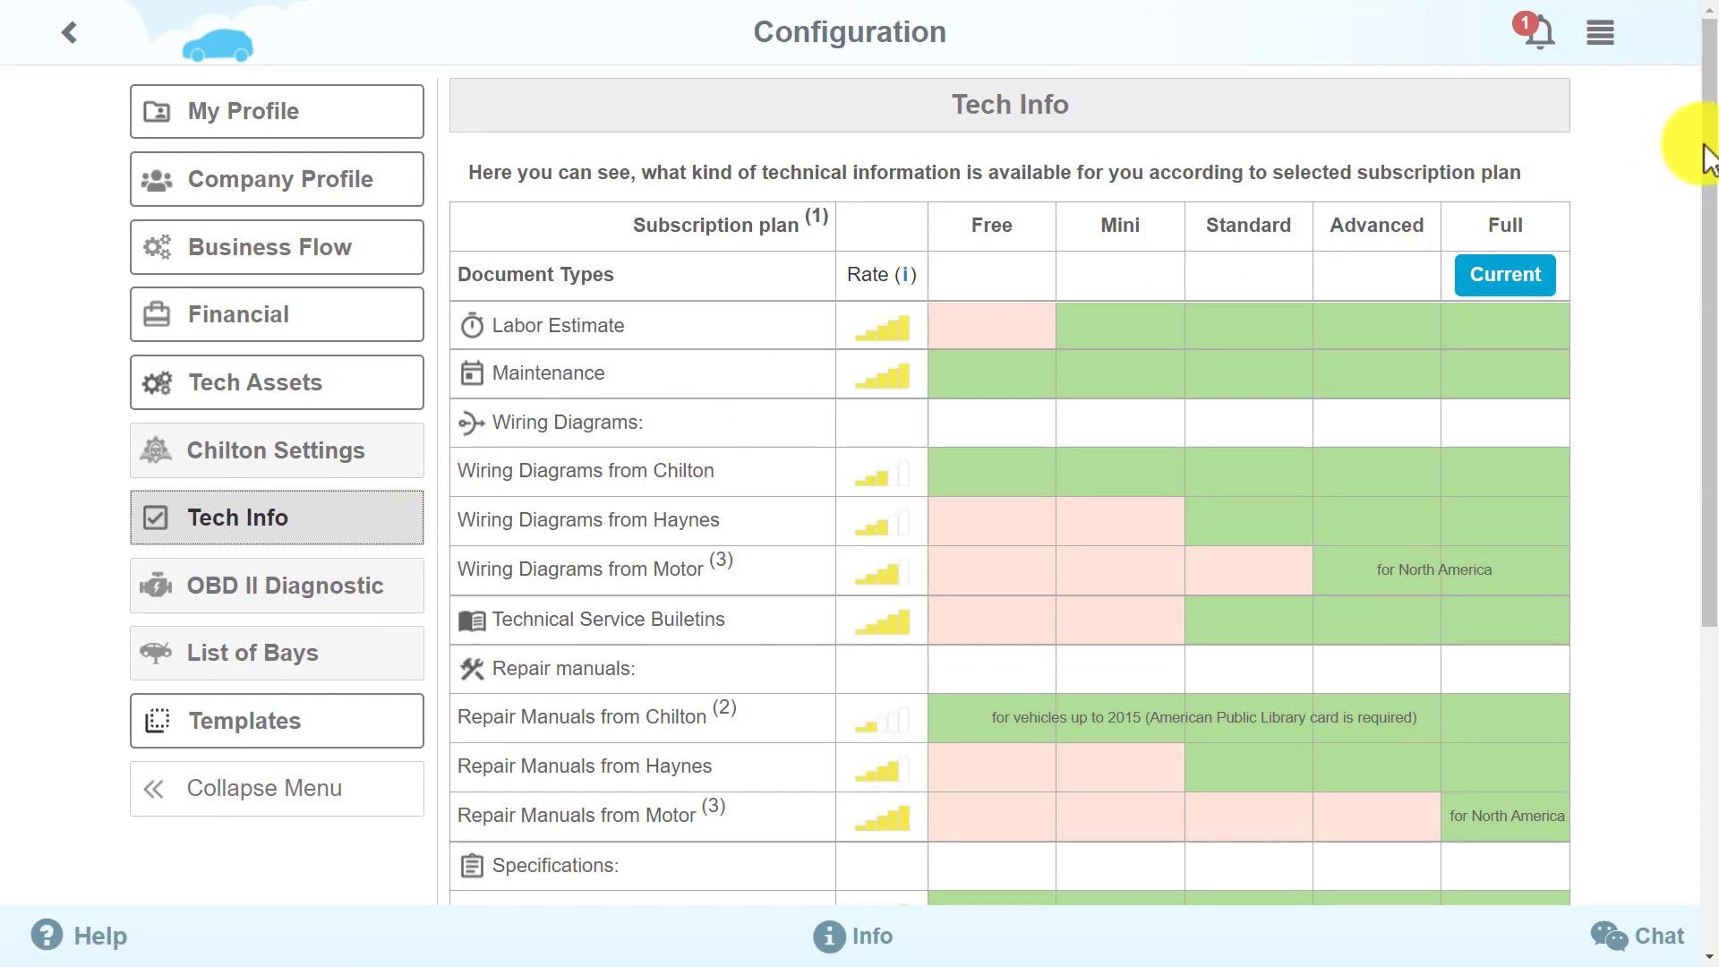
{"action": "mouse_move", "coordinate": [1710, 153]}
{"action": "left_mouse_down"}
{"action": "mouse_move", "coordinate": [1707, 519]}
{"action": "mouse_move", "coordinate": [1707, 126]}
{"action": "left_mouse_up"}
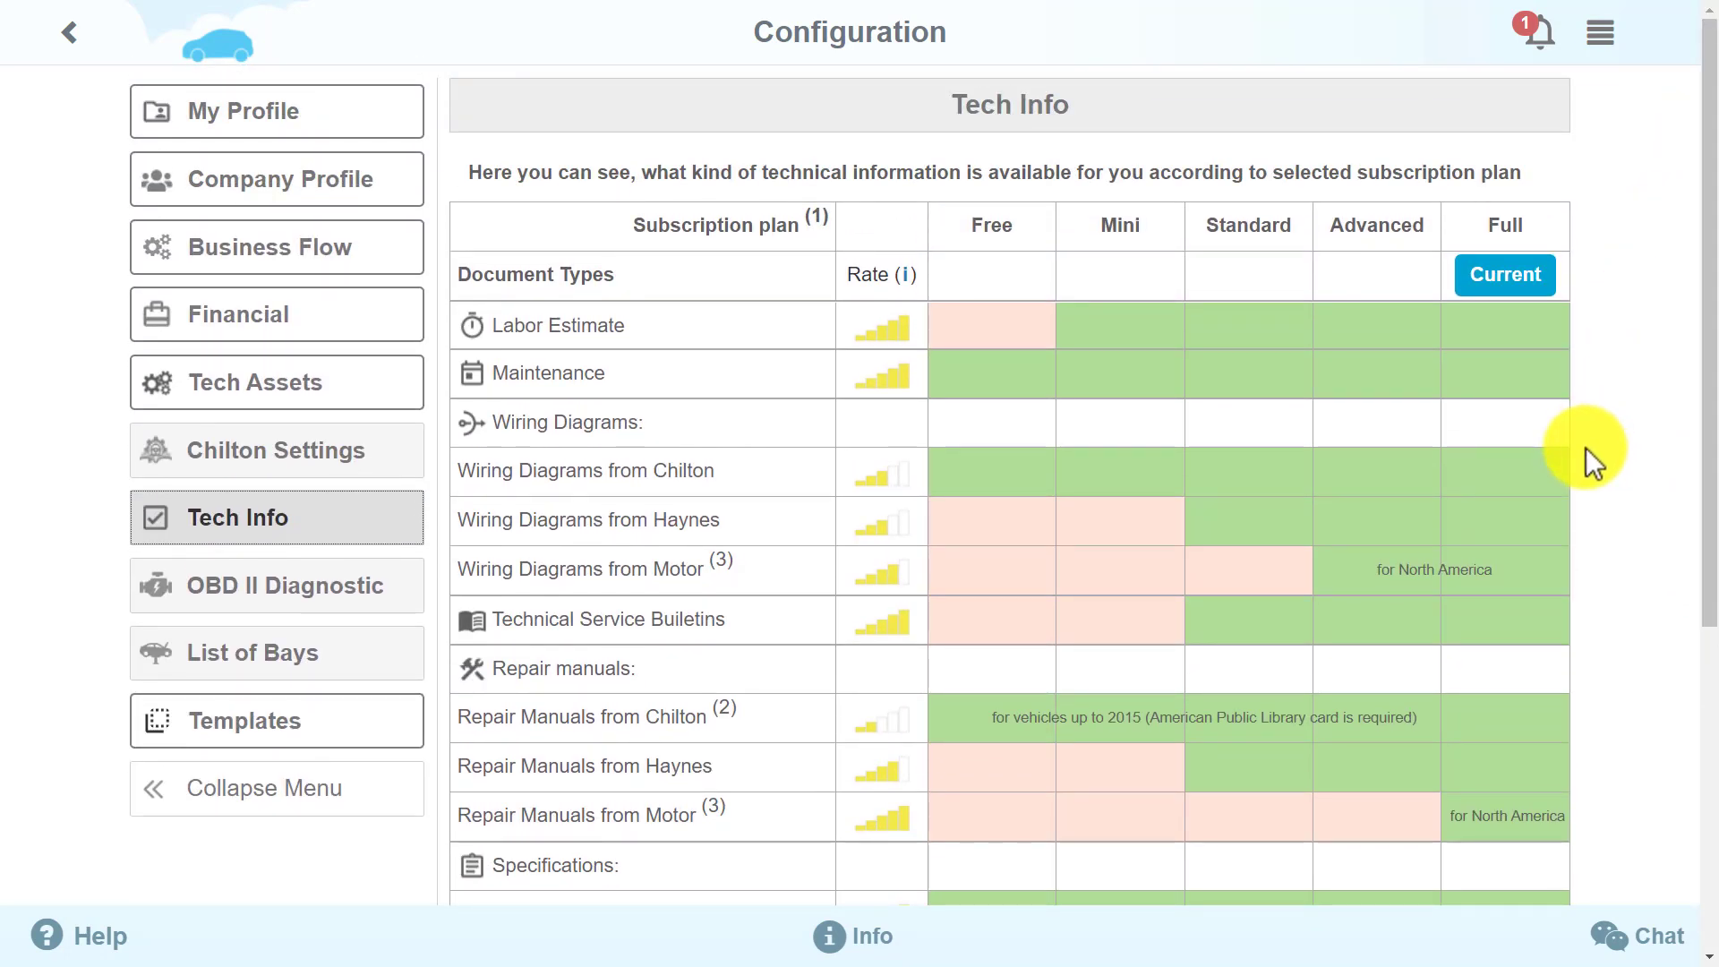
{"action": "left_click", "coordinate": [318, 593]}
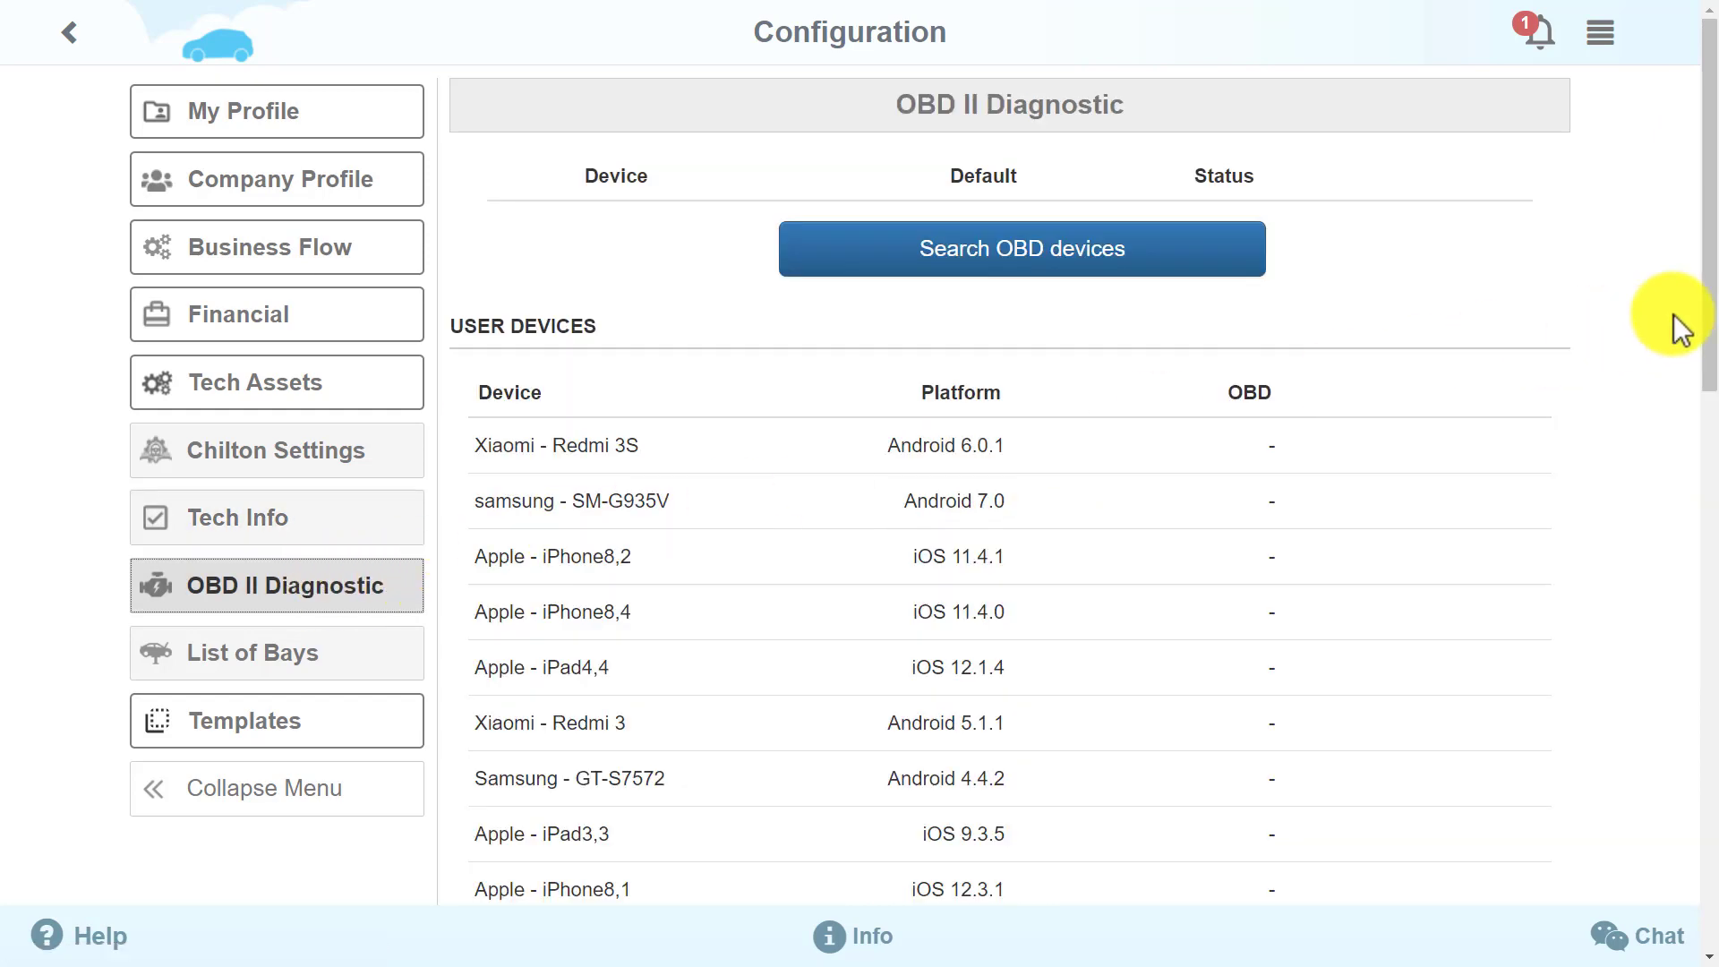
{"action": "left_click_drag", "start_coordinate": [1701, 260], "coordinate": [1707, 806]}
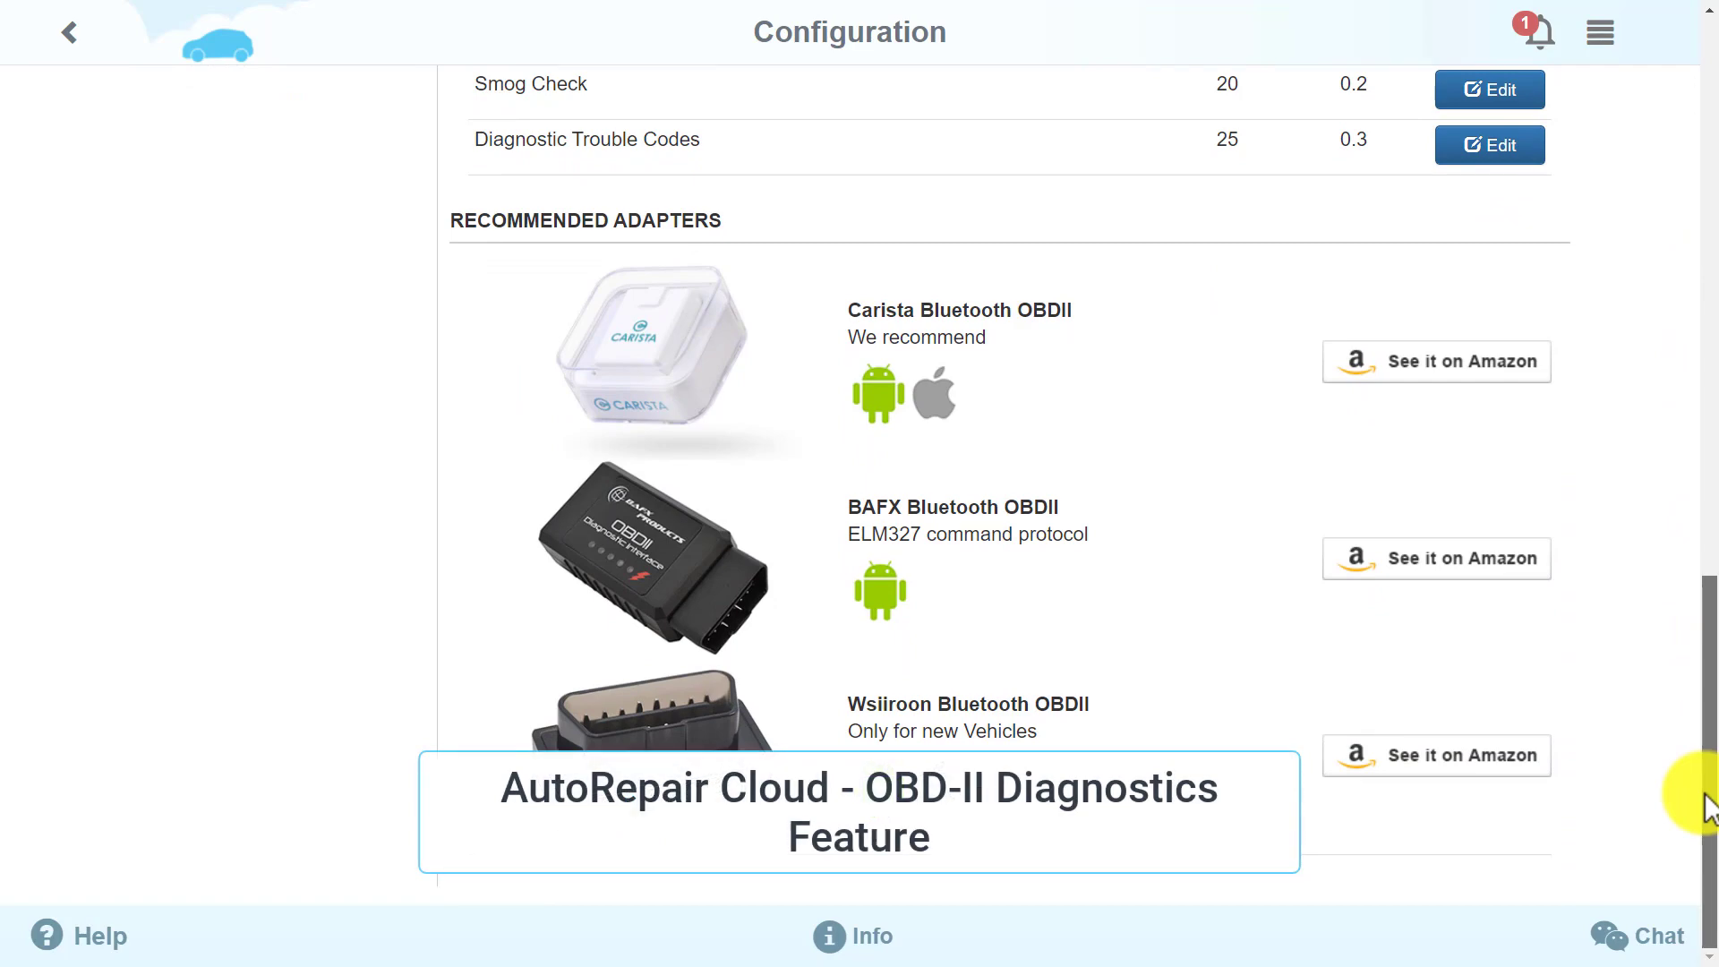
{"action": "left_click_drag", "start_coordinate": [1706, 806], "coordinate": [1710, 184]}
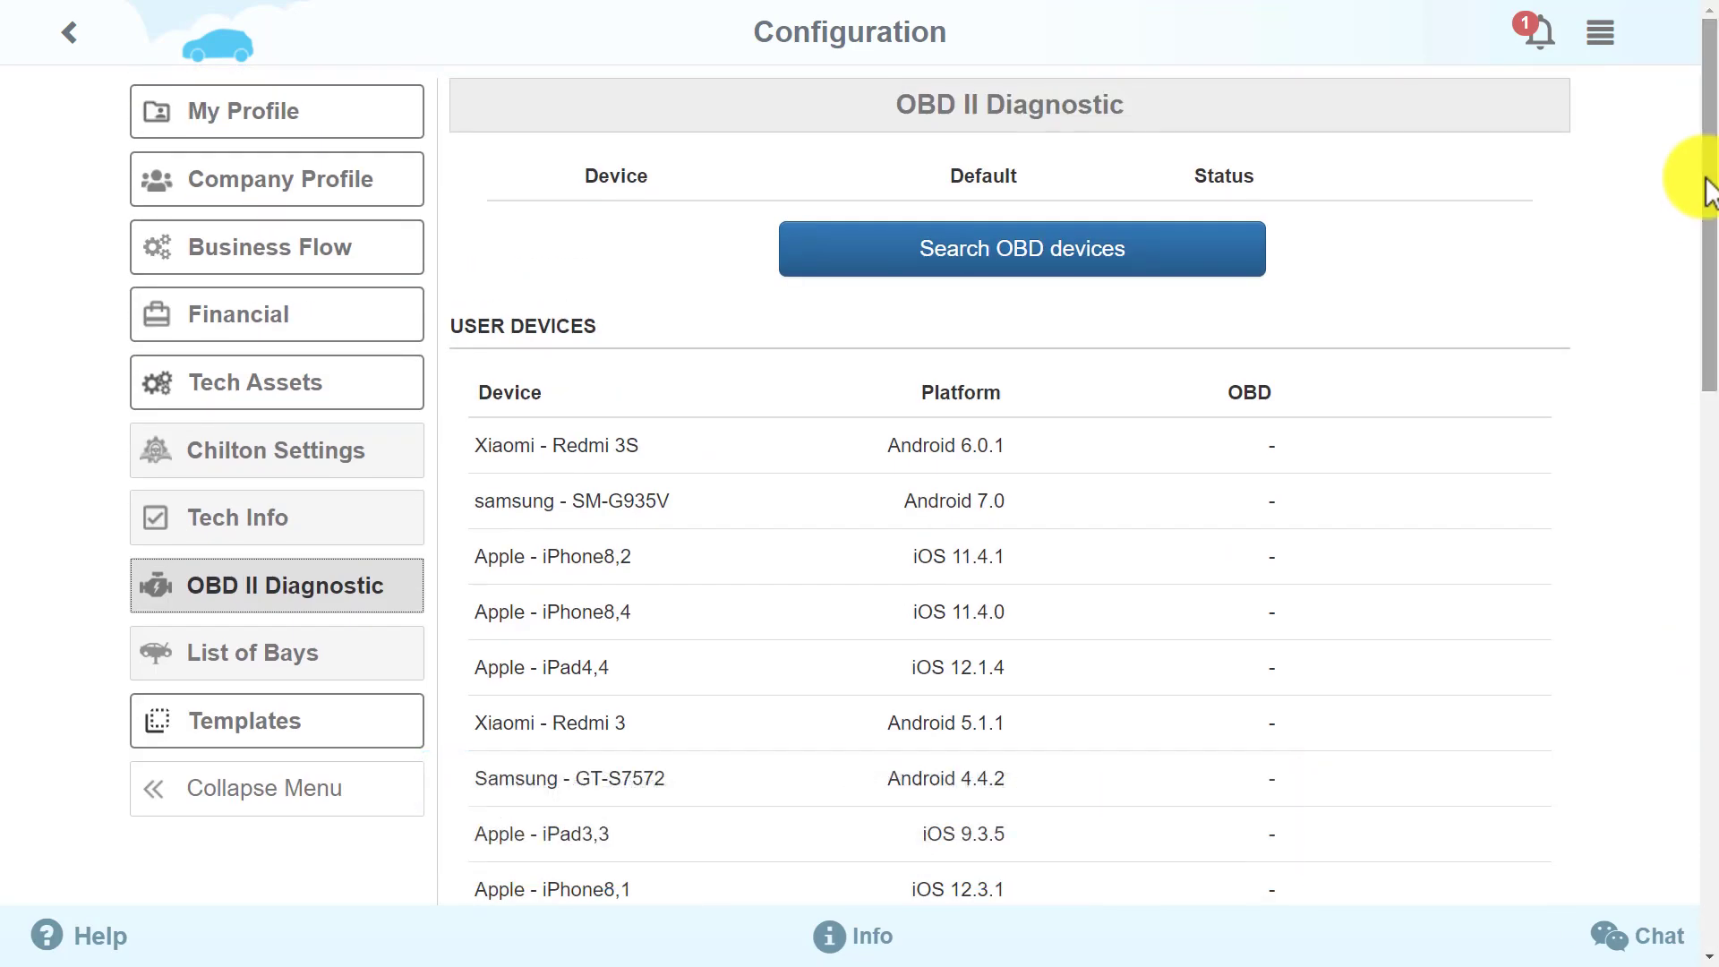
{"action": "left_click", "coordinate": [393, 658]}
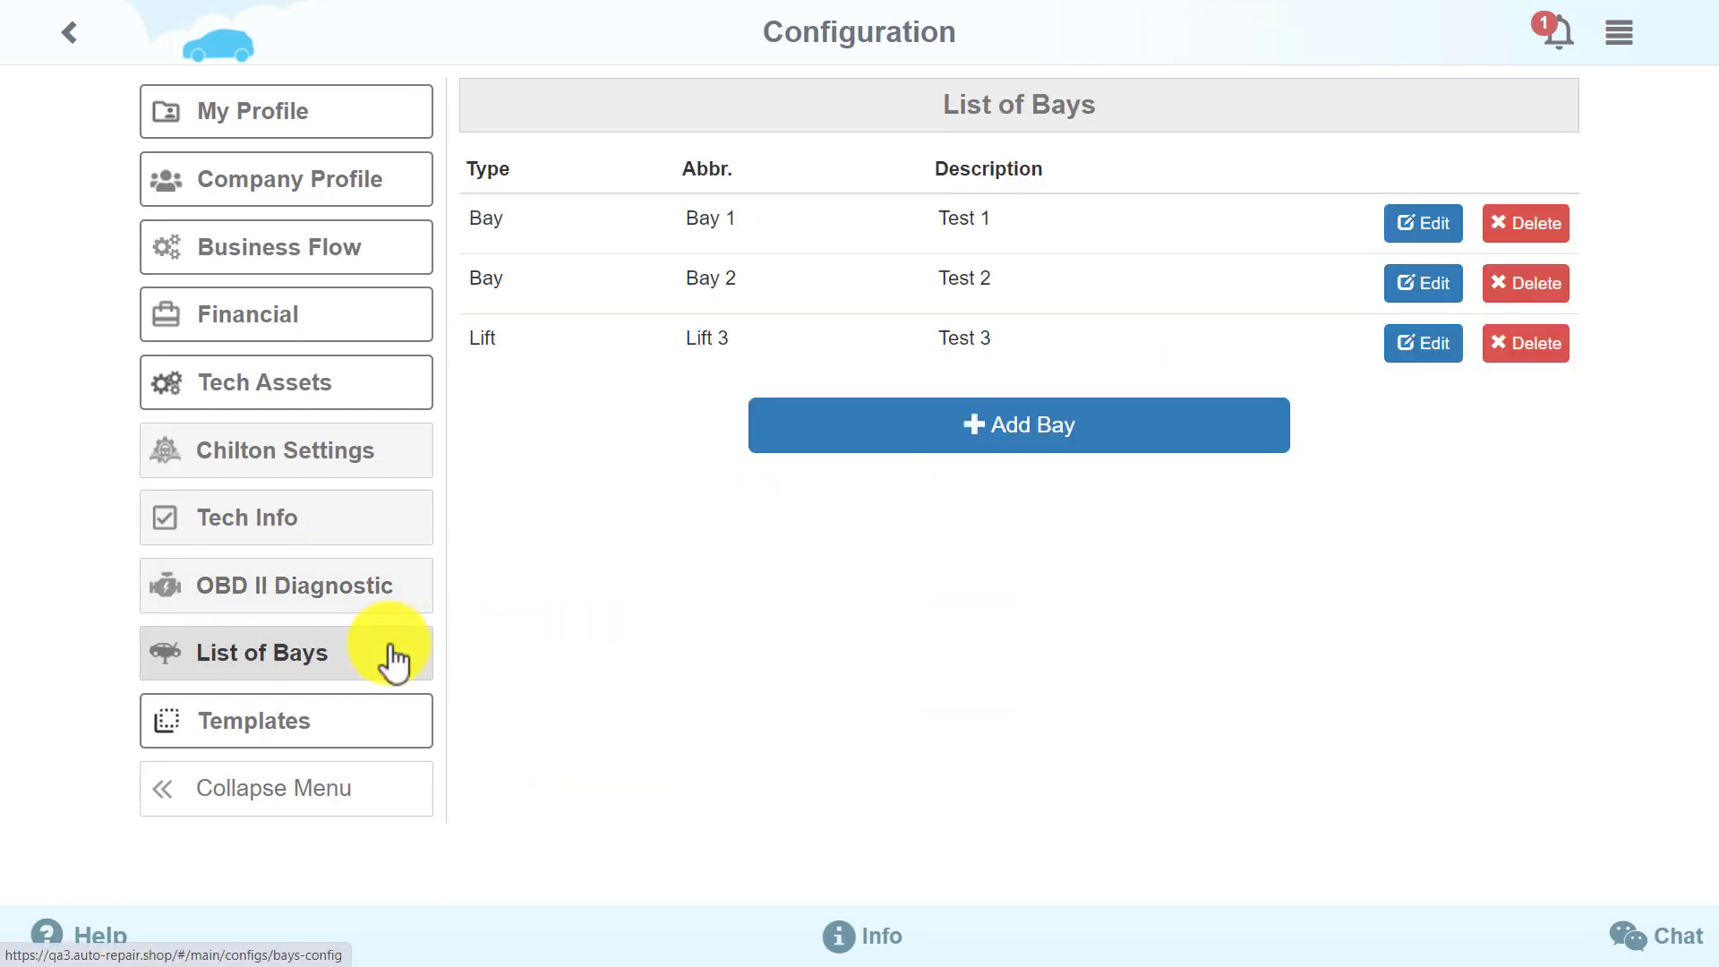
Look through the inspection and repair templates, ending on the nine message templates list
{"action": "left_click", "coordinate": [402, 662]}
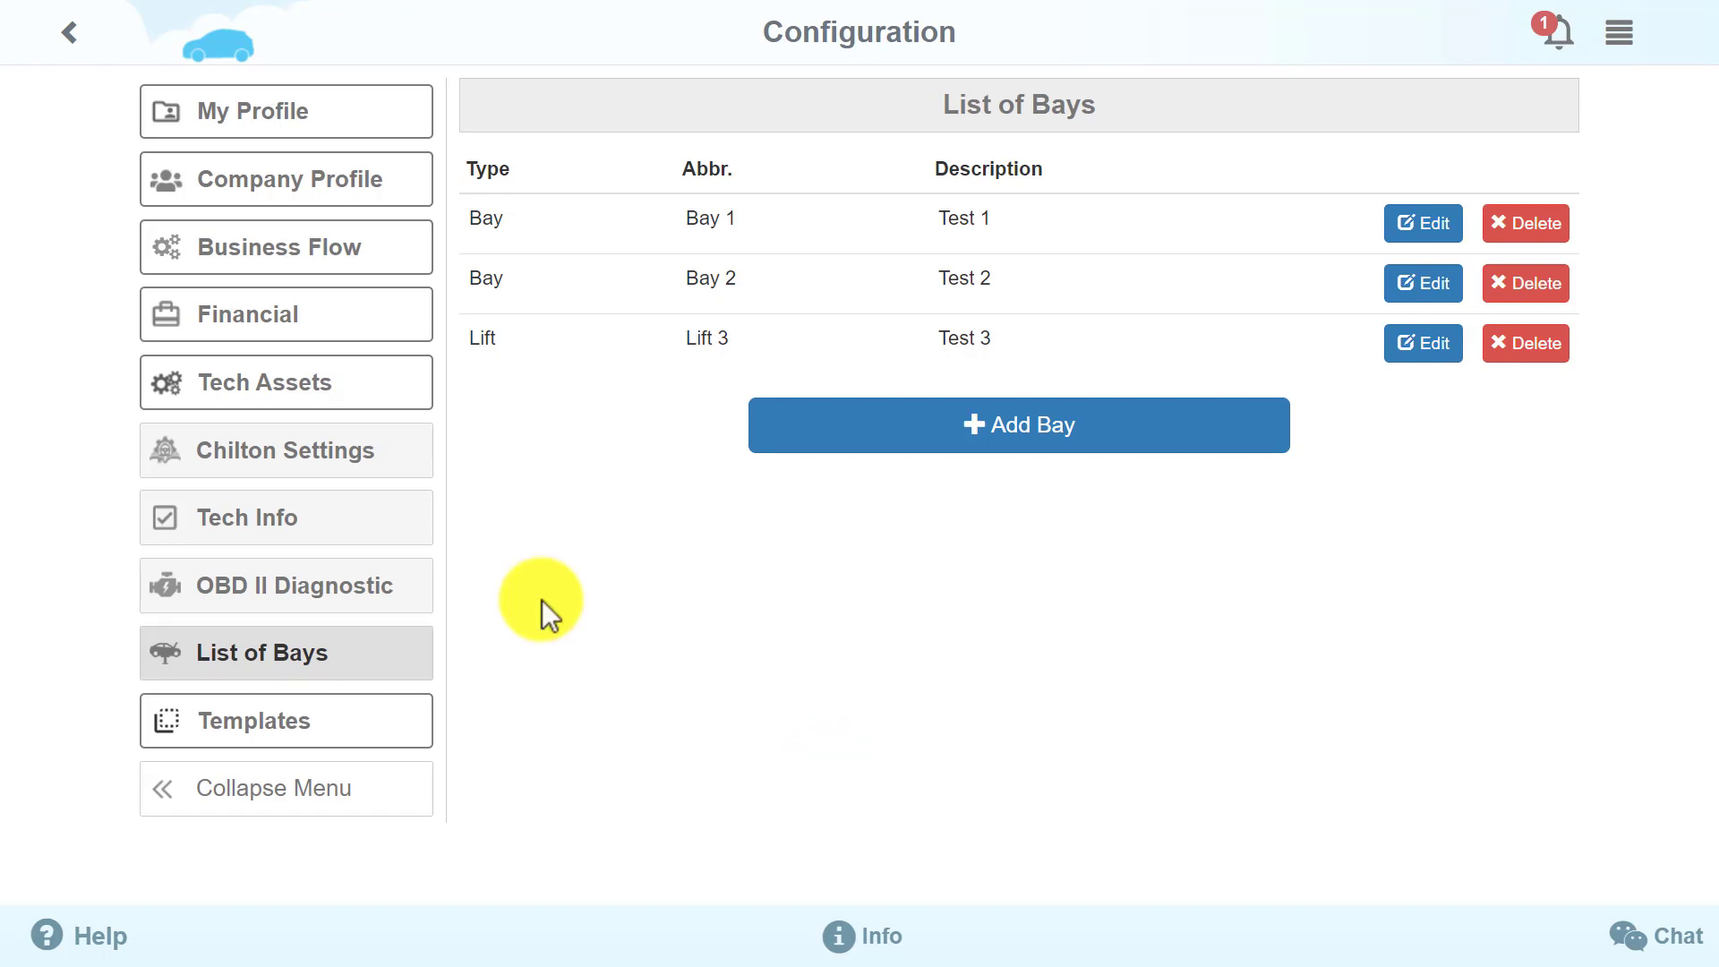
{"action": "left_click", "coordinate": [395, 723]}
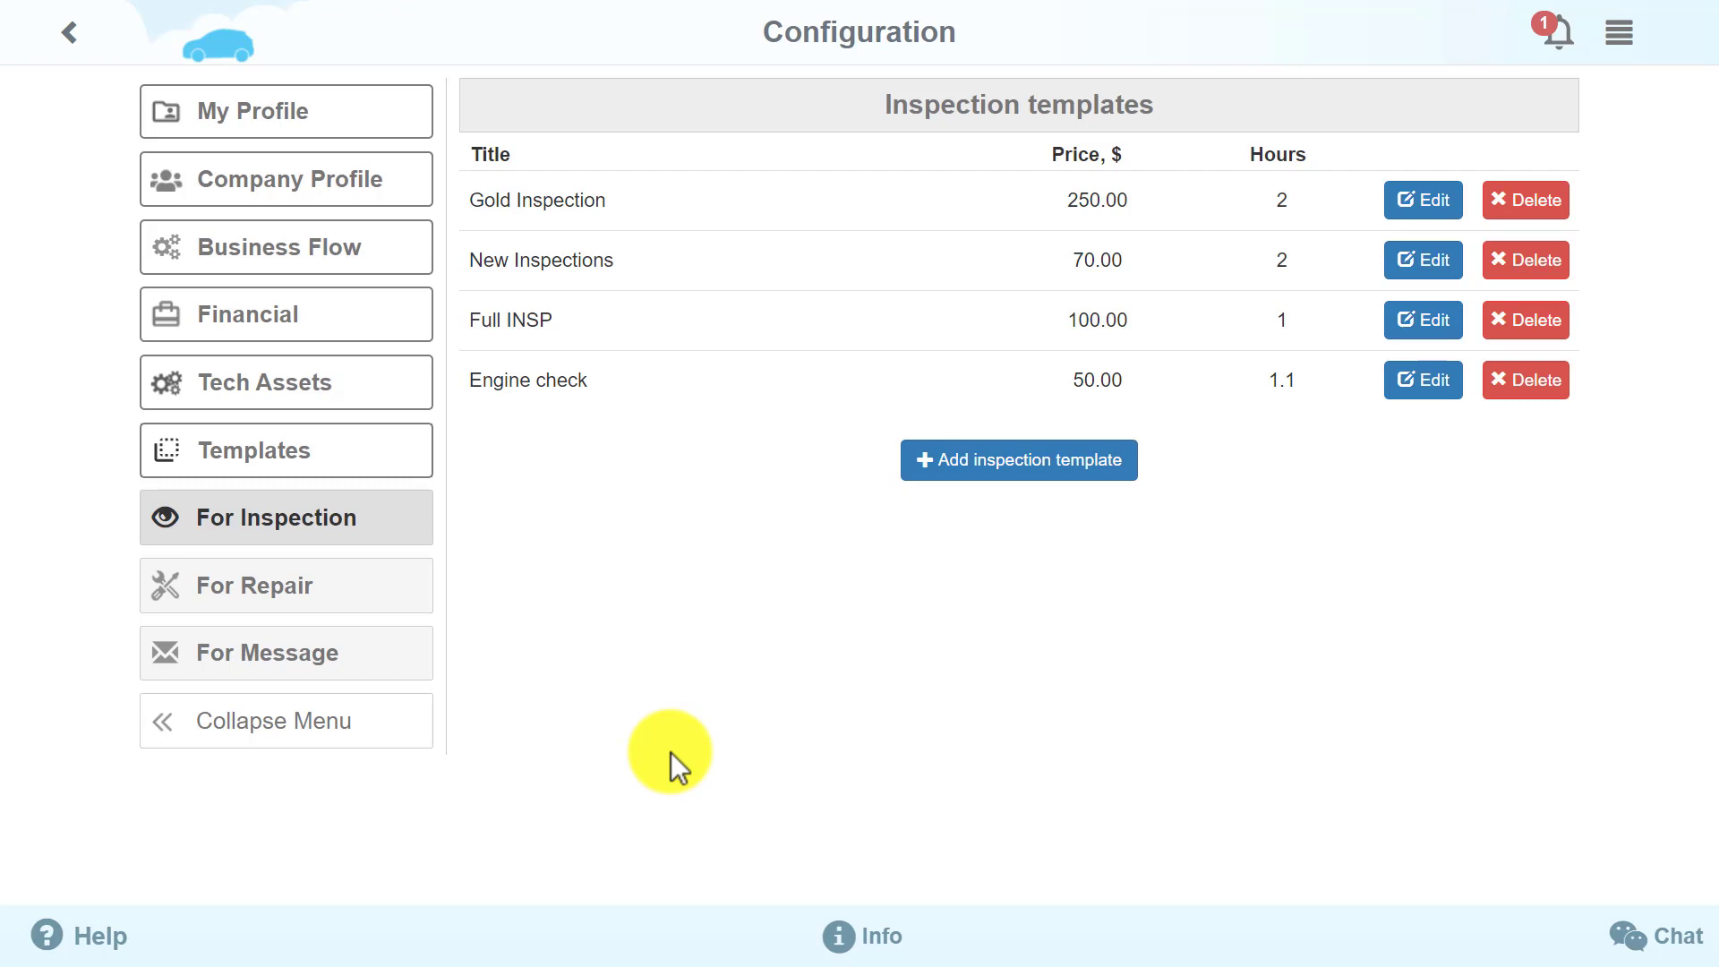
{"action": "left_click", "coordinate": [401, 612]}
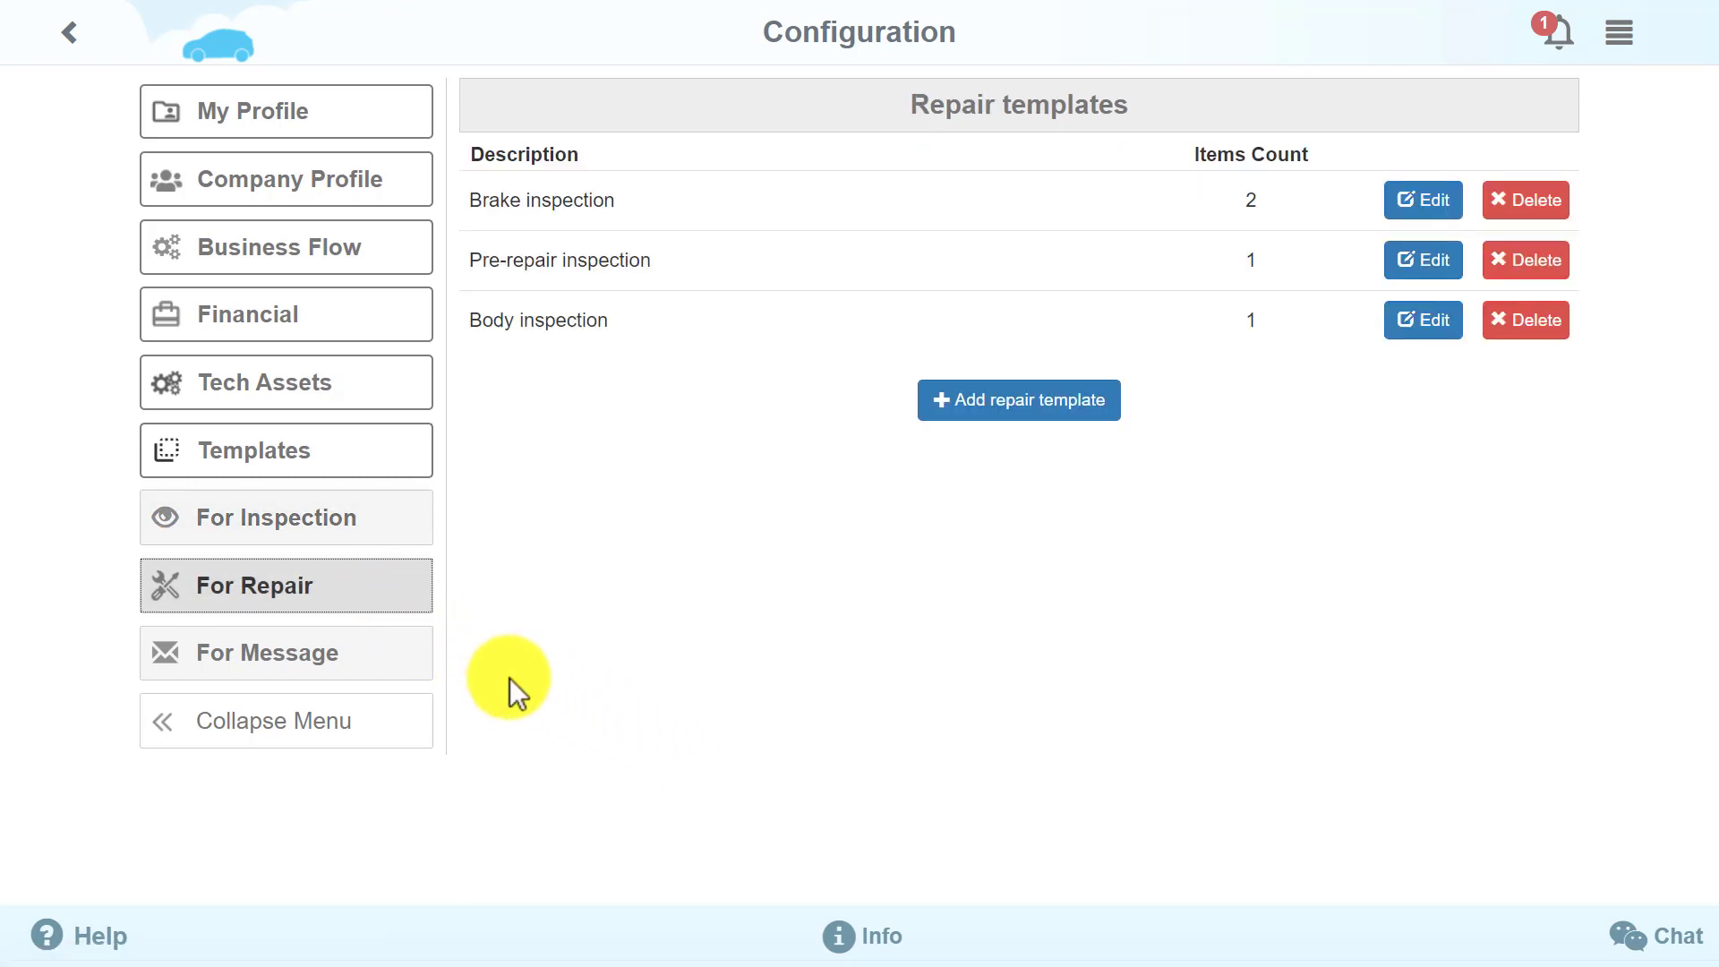
{"action": "left_click", "coordinate": [412, 666]}
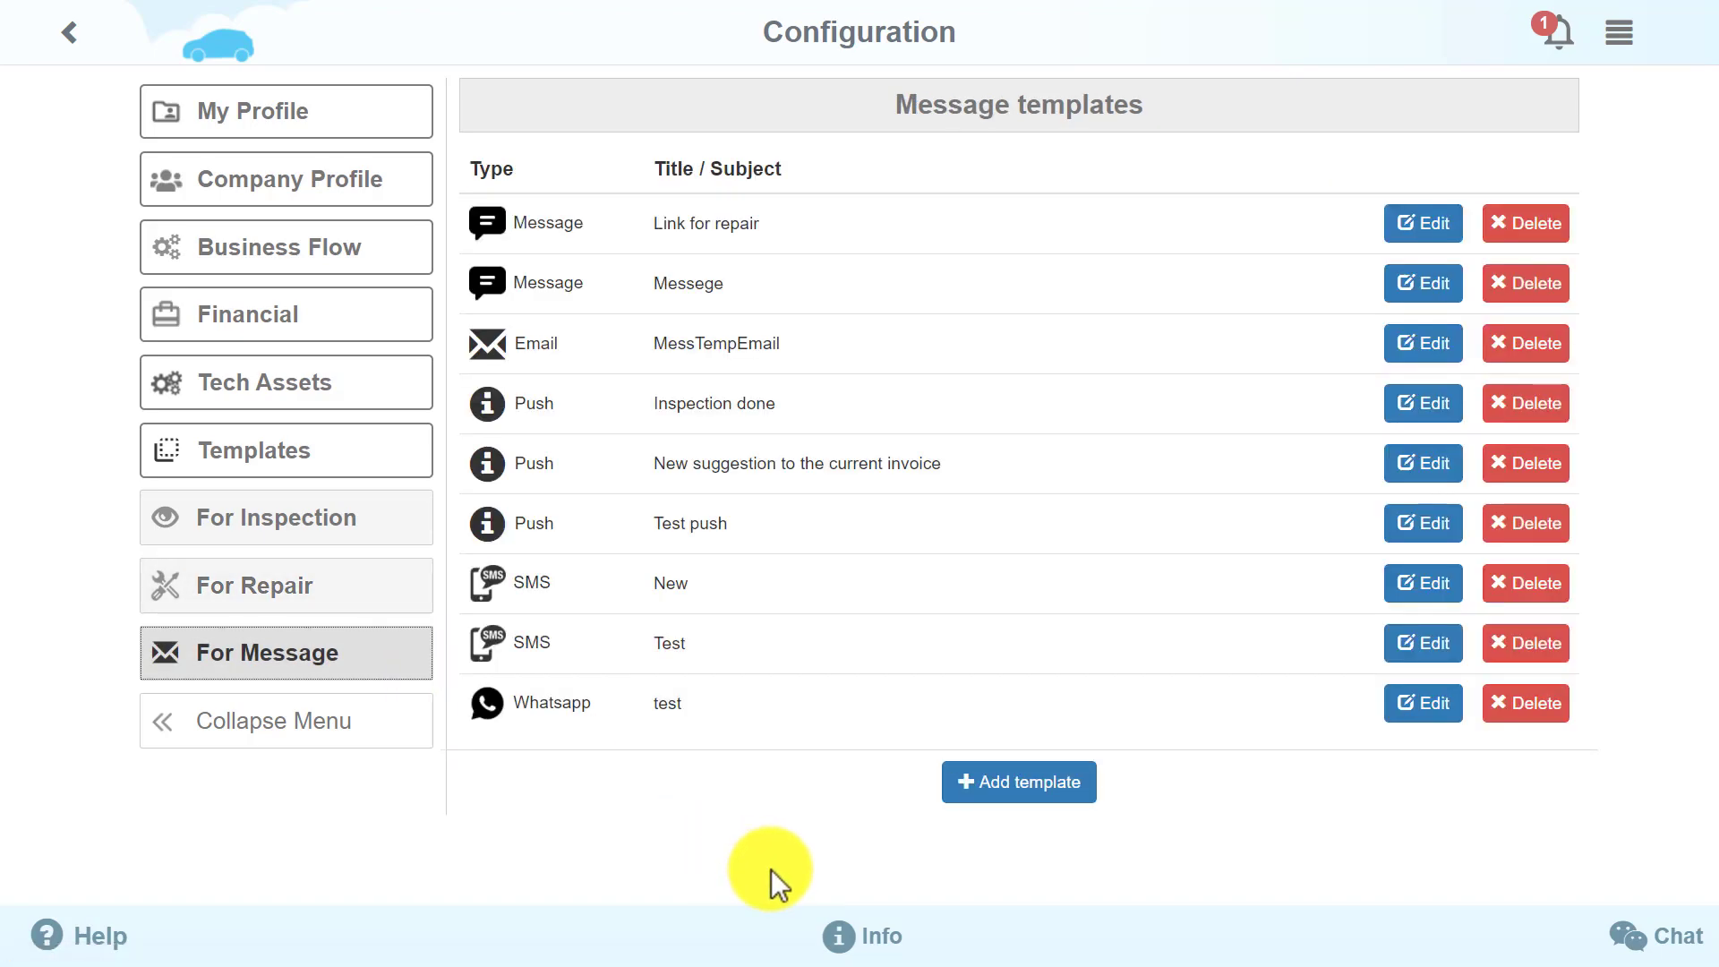